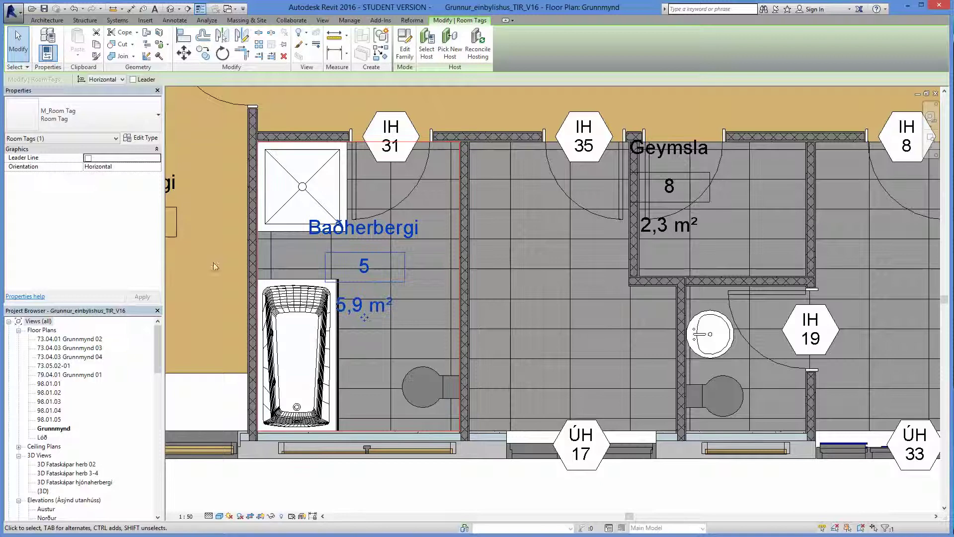
# - Move the Baðherbergi room tag over the shower, clear of the bathroom's open floor area
pyautogui.click(358, 498)
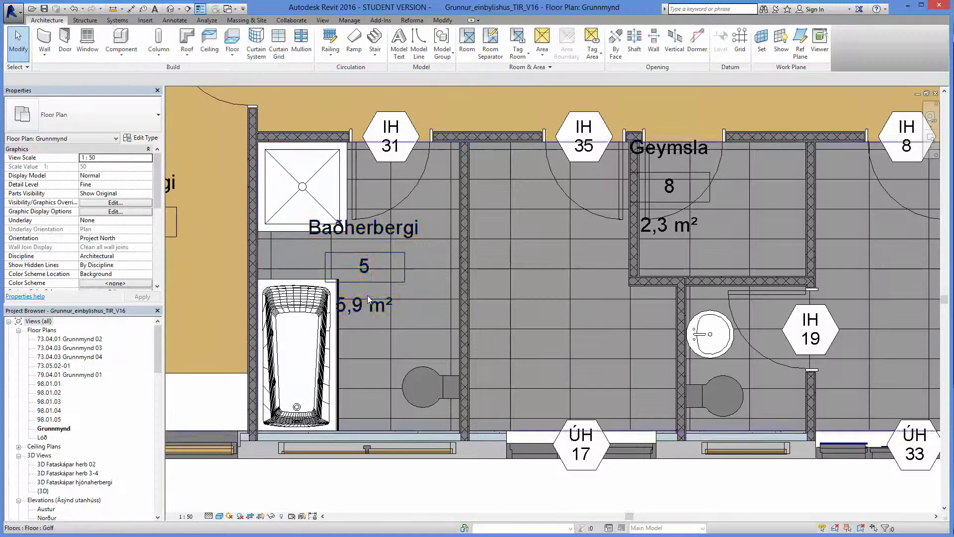
pyautogui.click(368, 296)
pyautogui.moveTo(363, 317); pyautogui.dragTo(310, 273)
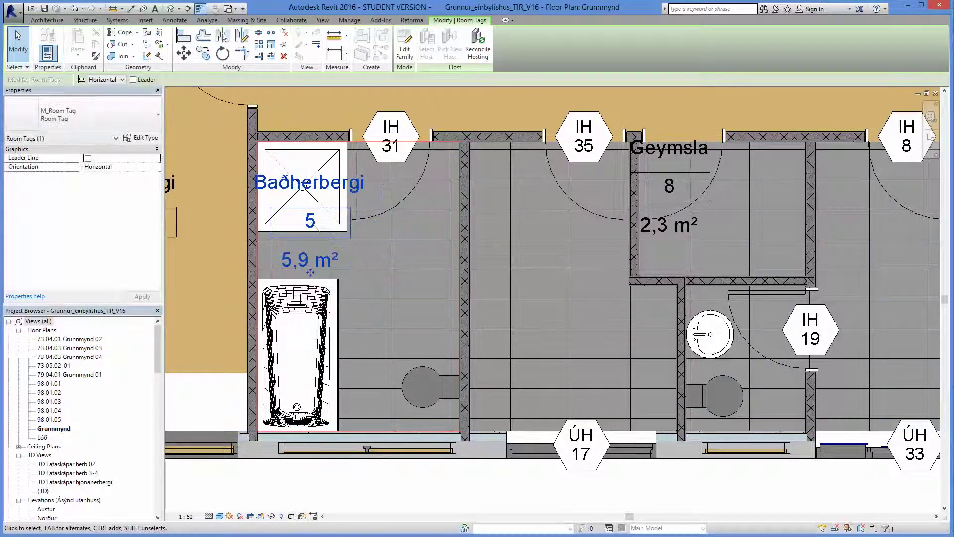
pyautogui.click(390, 479)
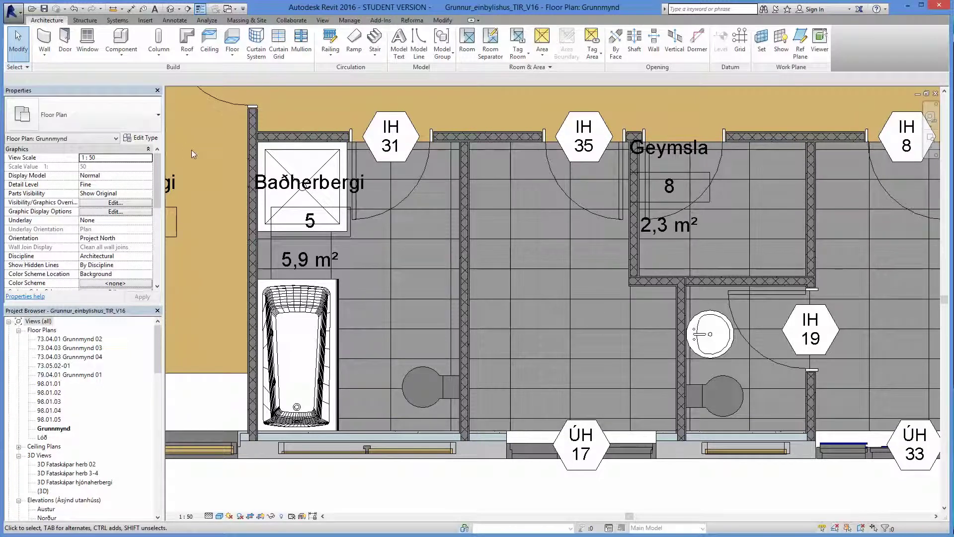
# - Load the Vaskaskapur casework family from the ÆFING KENNARA folder for component placement
pyautogui.click(130, 40)
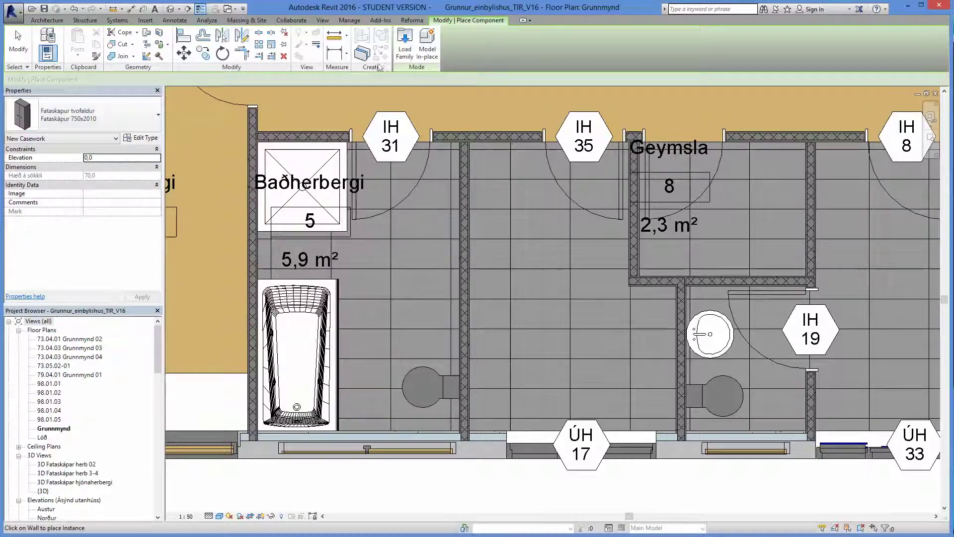
pyautogui.click(405, 41)
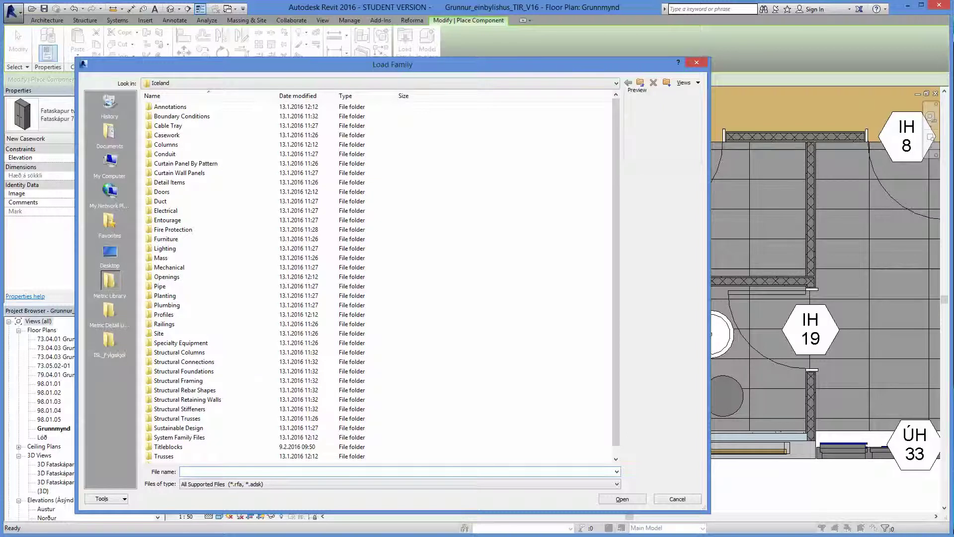
pyautogui.click(229, 84)
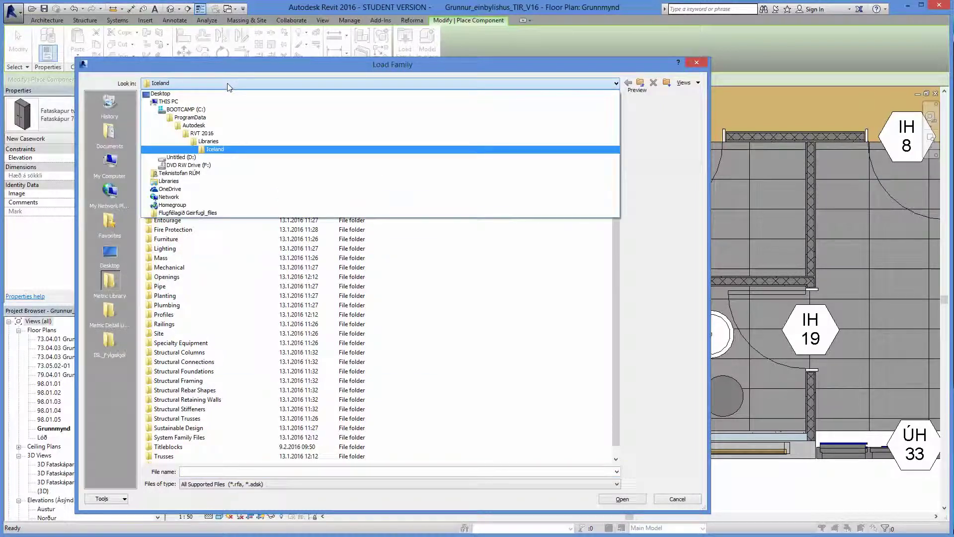
pyautogui.click(199, 173)
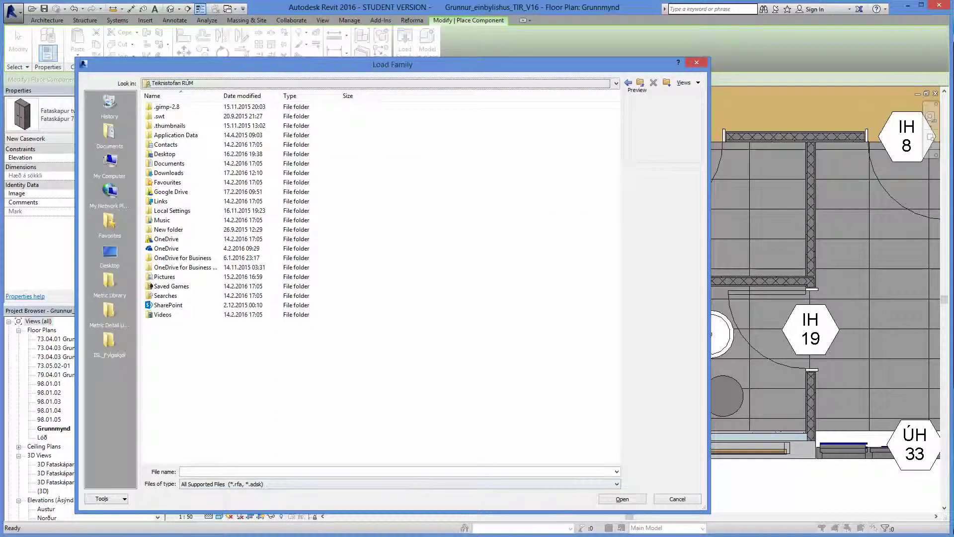
pyautogui.doubleClick(269, 216)
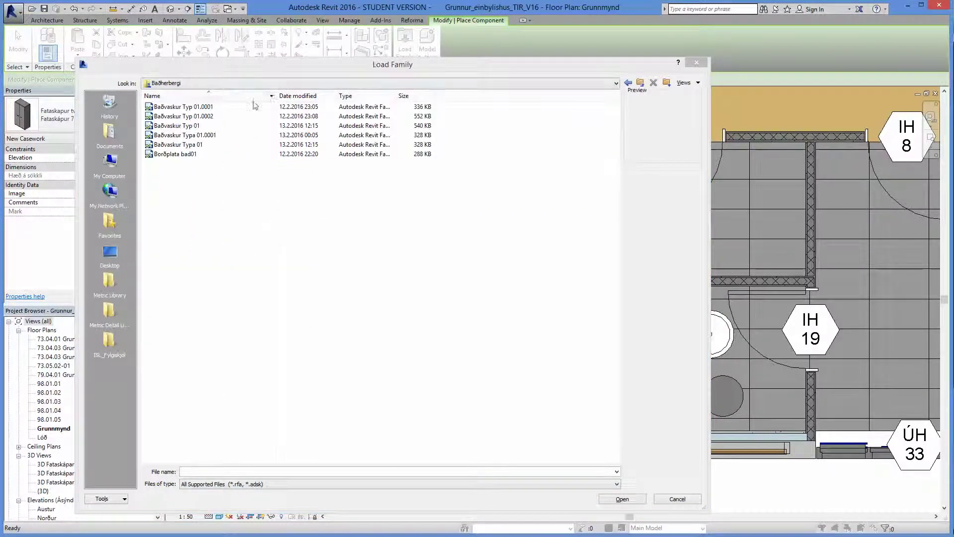
pyautogui.click(164, 145)
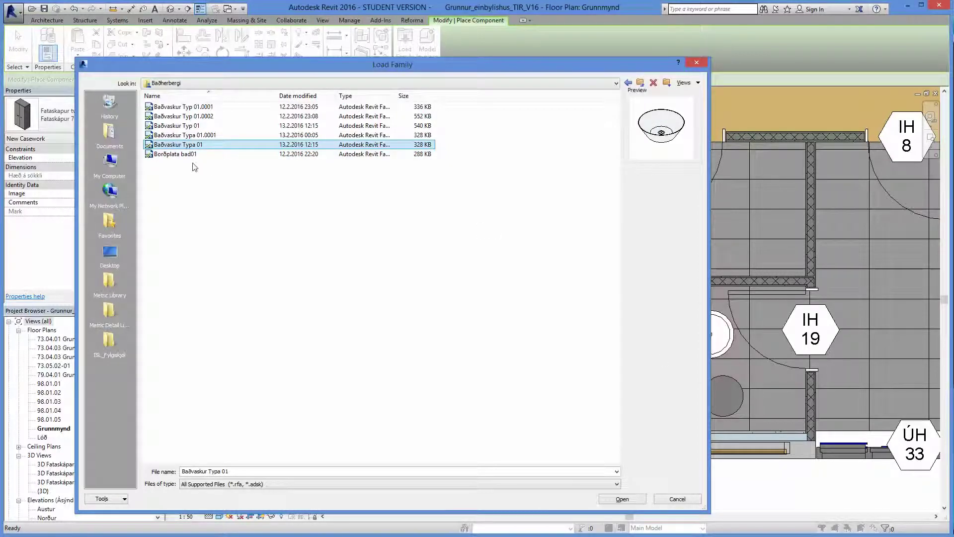
pyautogui.click(199, 83)
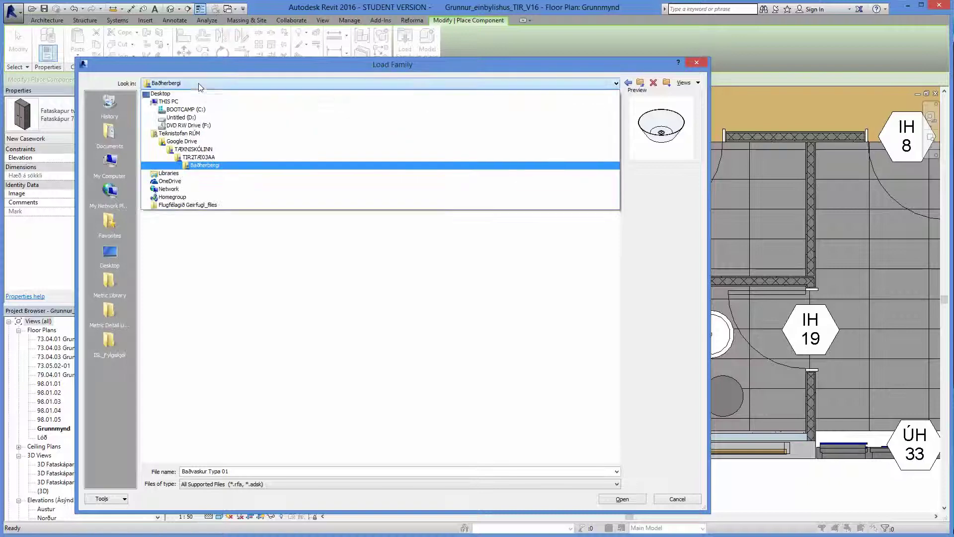
pyautogui.click(201, 157)
pyautogui.doubleClick(177, 126)
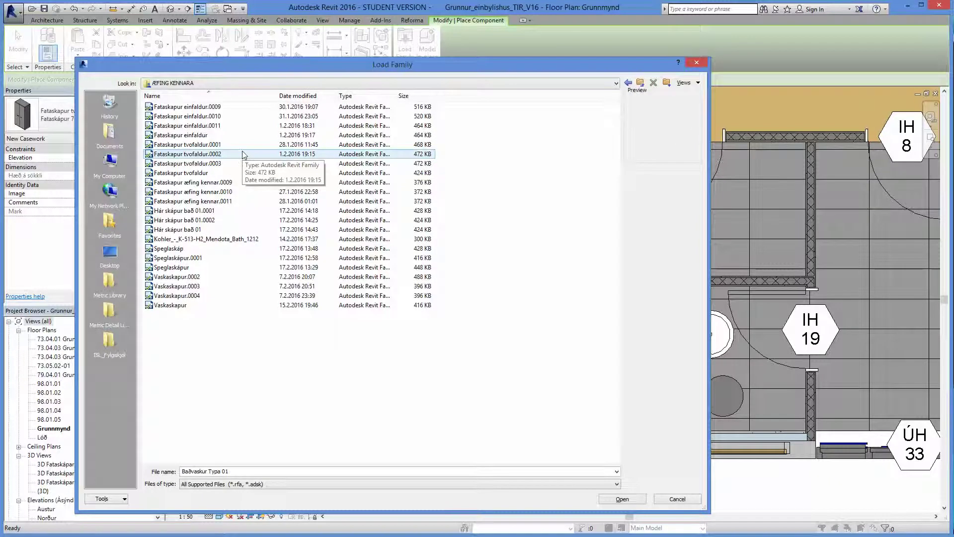
pyautogui.click(179, 304)
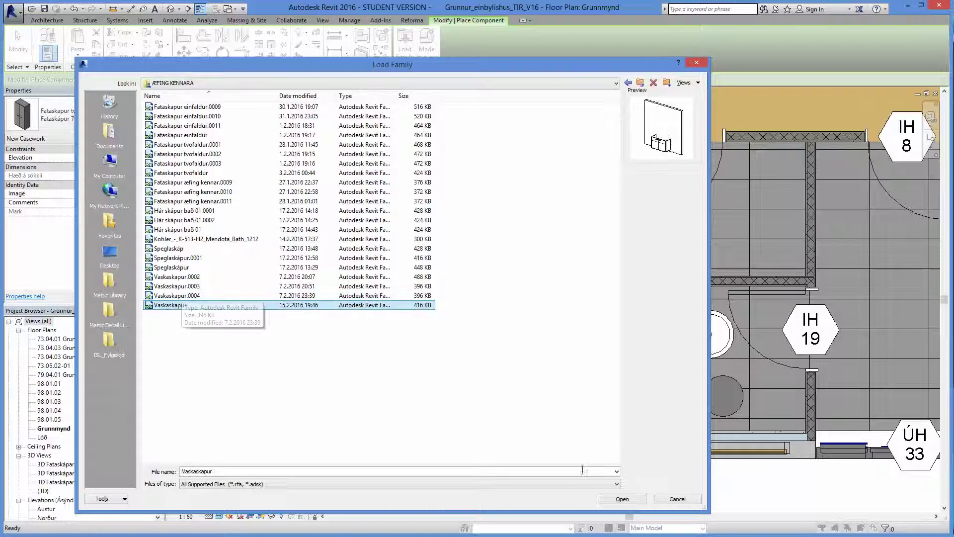
pyautogui.click(614, 500)
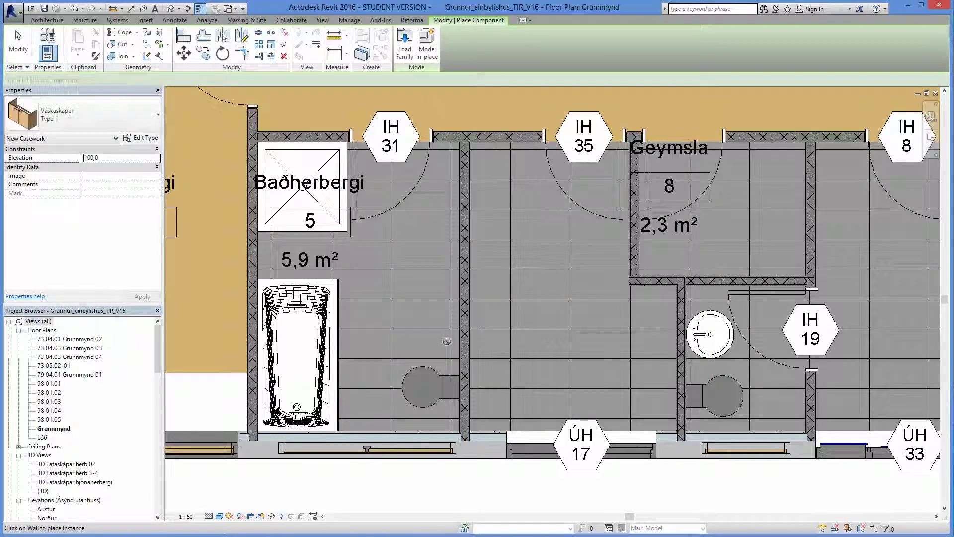
# - Place the Vaskaskapur cabinet on the bathroom's partition wall opposite the bathtub, between the door and the toilet
pyautogui.scroll(2, 435, 275)
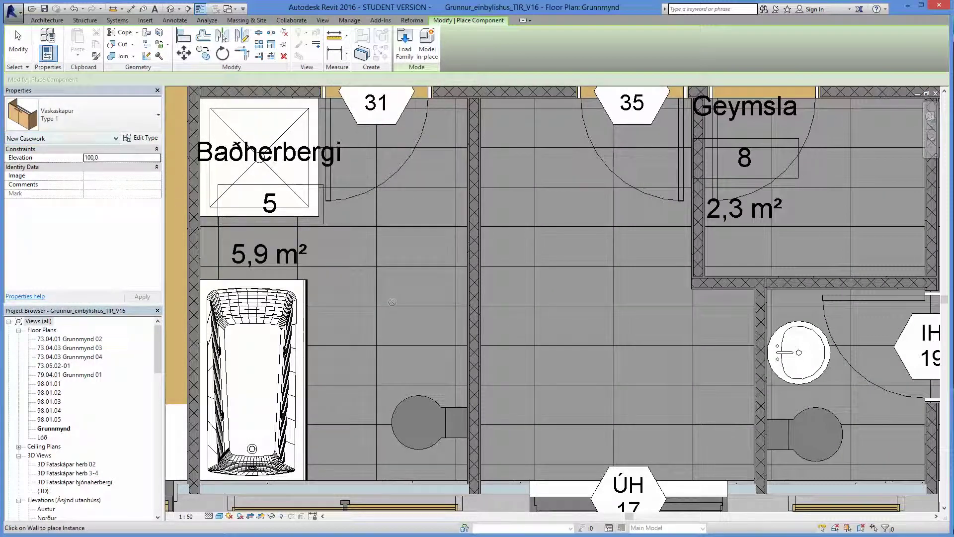
pyautogui.click(470, 299)
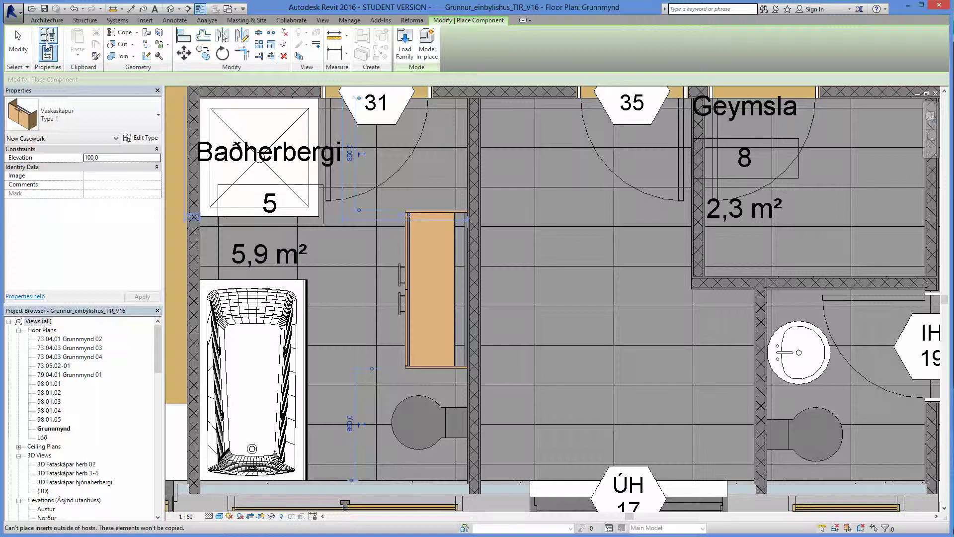
pyautogui.moveTo(397, 148); pyautogui.dragTo(396, 164, button='middle')
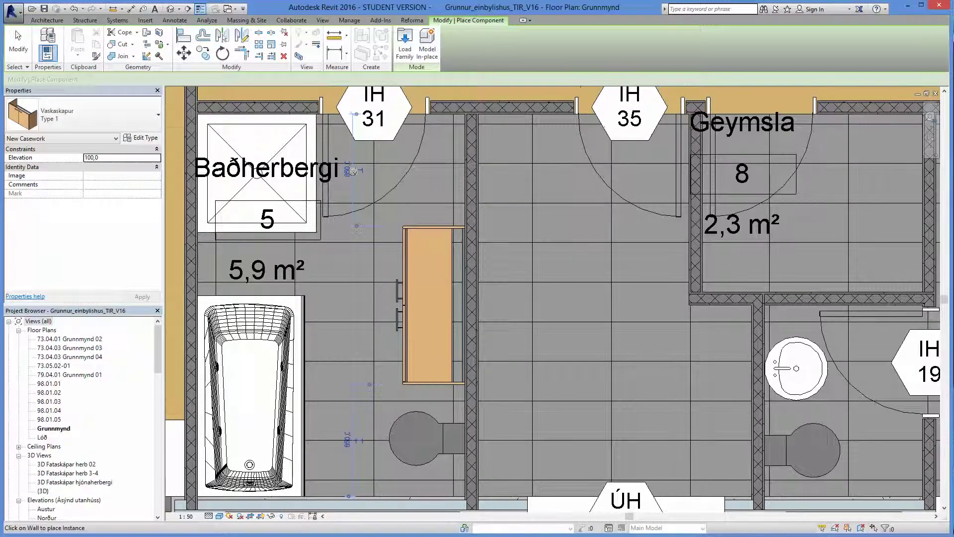
pyautogui.click(18, 42)
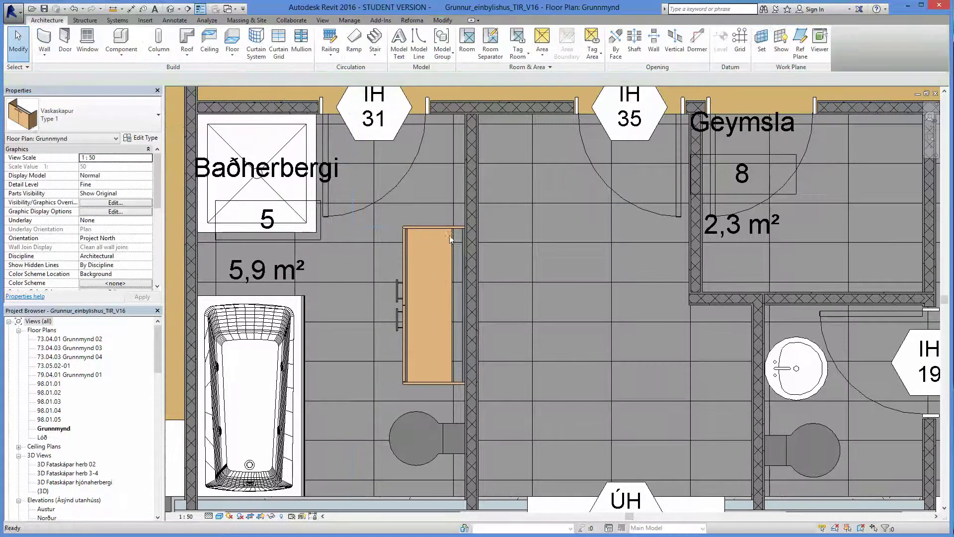
# - Set the cabinet's distance from the bathroom's door-side wall to 850 mm
pyautogui.click(443, 229)
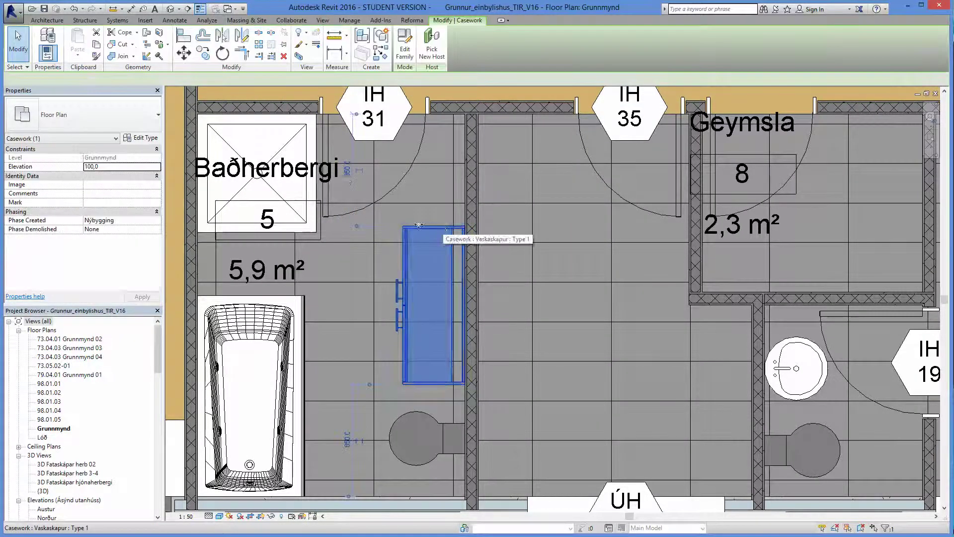
pyautogui.click(347, 176)
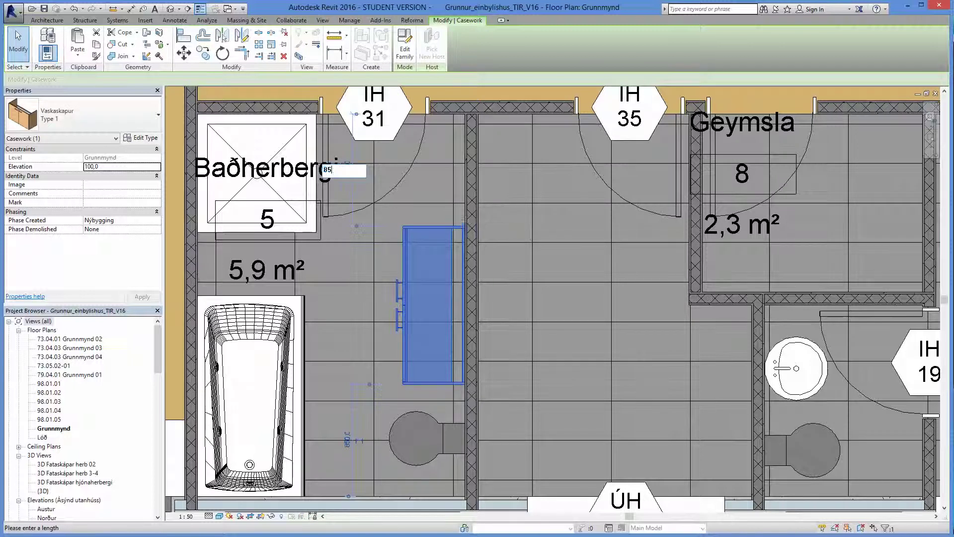
pyautogui.press('Return')
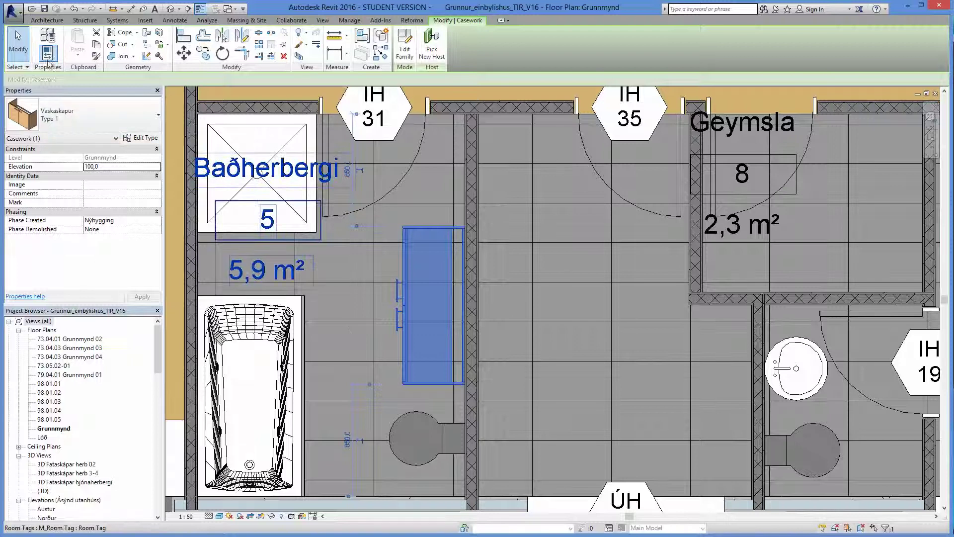
# - Review the Vaskaskapur cabinet's type materials and dimensions without changing them, and clear the selection
pyautogui.click(142, 138)
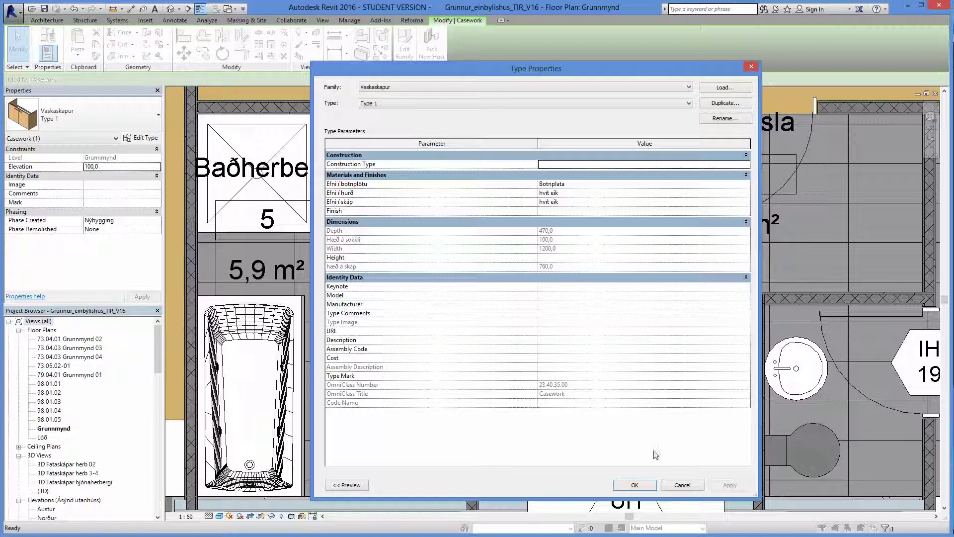
pyautogui.click(633, 485)
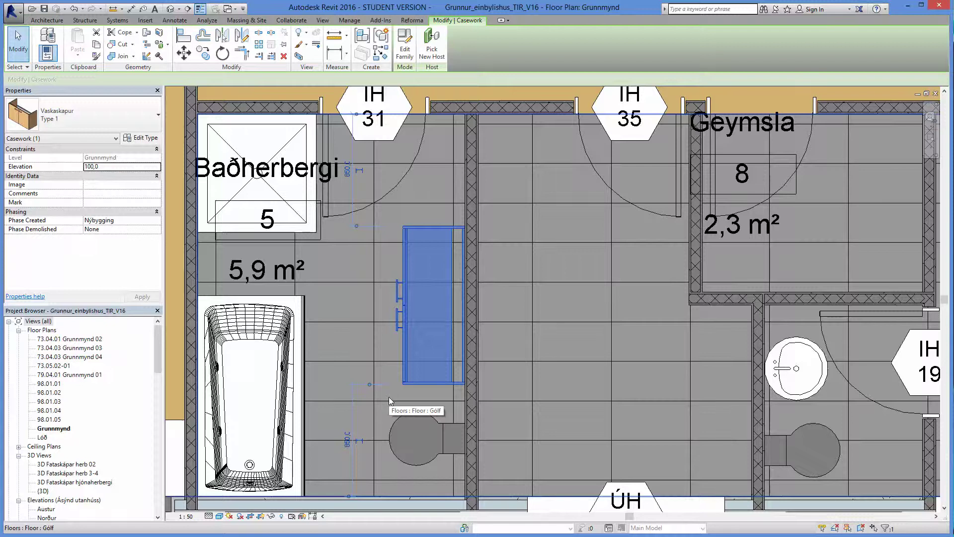
pyautogui.scroll(-3, 388, 397)
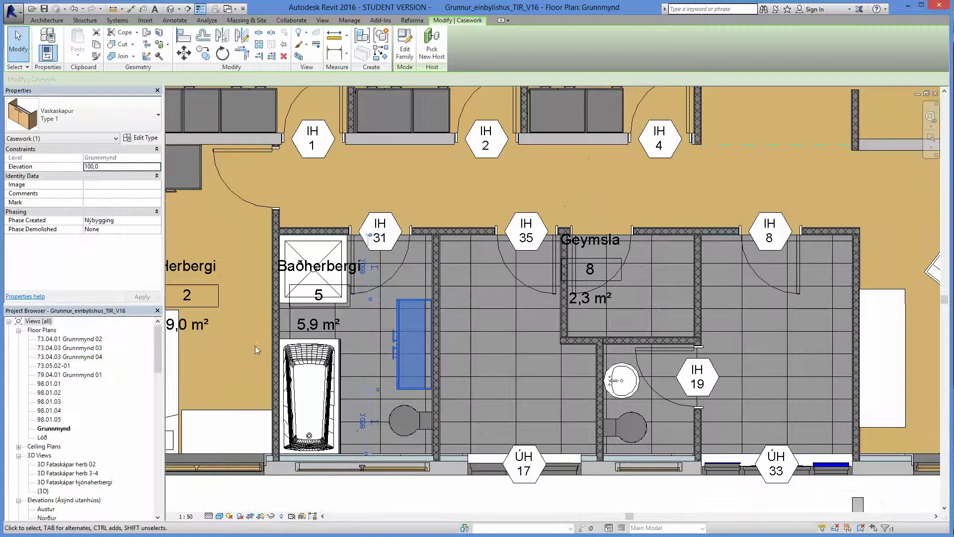
pyautogui.press('Escape')
pyautogui.scroll(2, 388, 397)
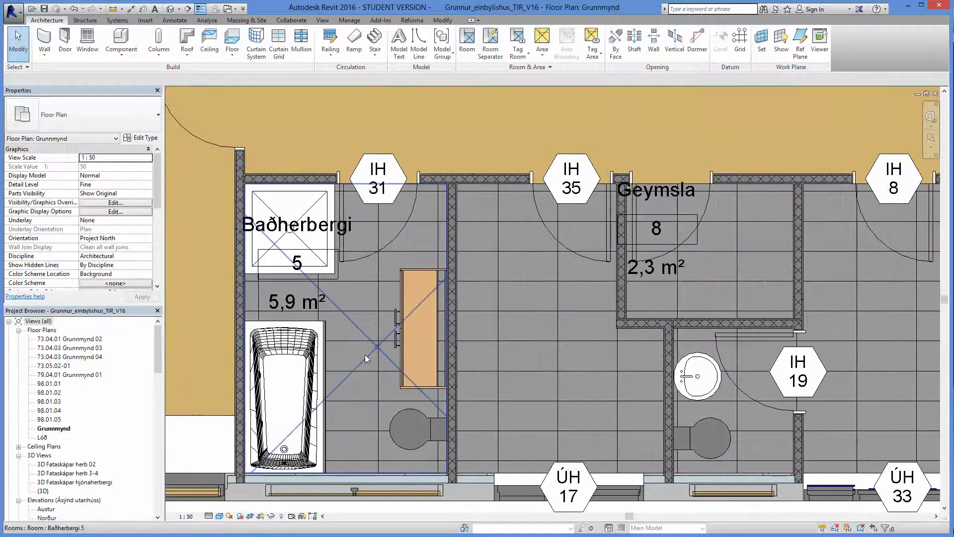
# - Compare the floor plan in the Hidden Line and Shaded visual styles and set it back to Realistic
pyautogui.click(219, 516)
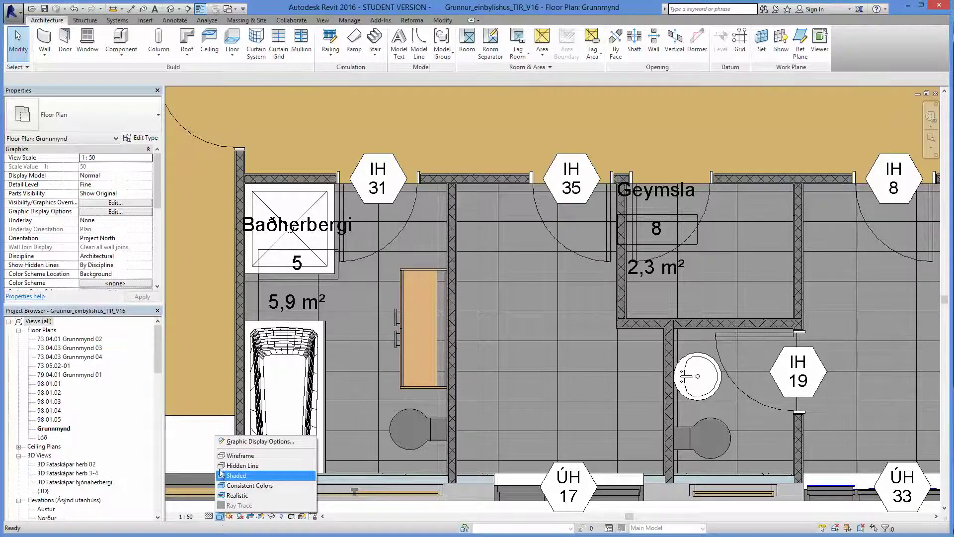
pyautogui.click(226, 467)
pyautogui.click(219, 516)
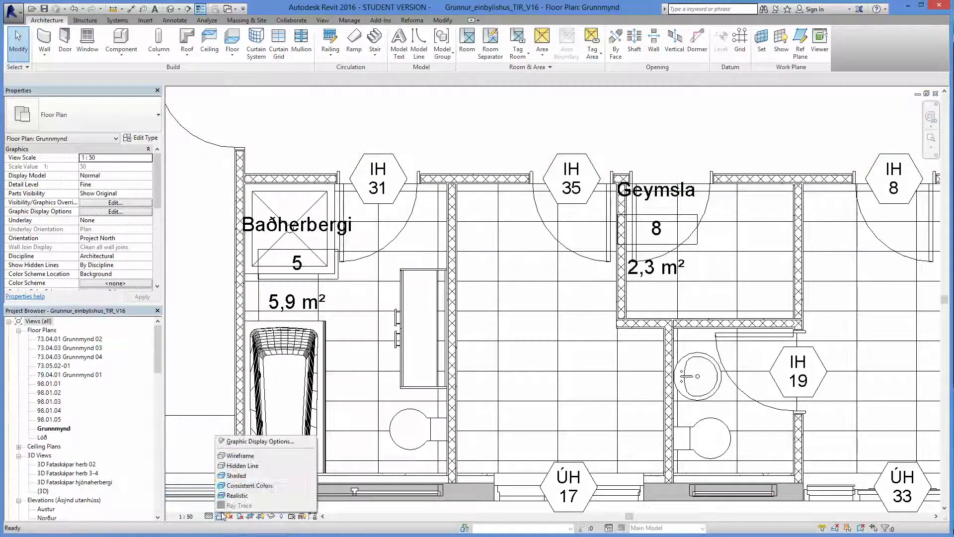
pyautogui.click(227, 476)
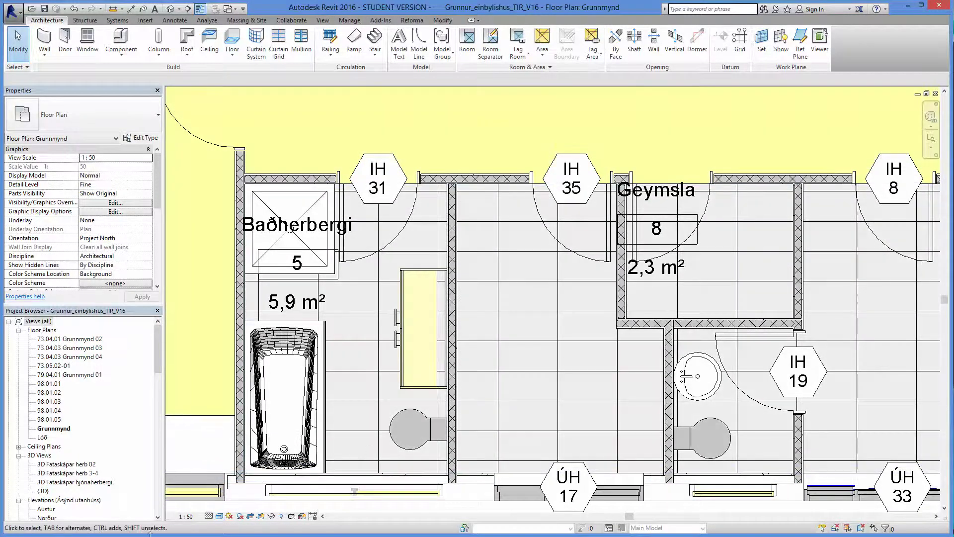
pyautogui.click(220, 516)
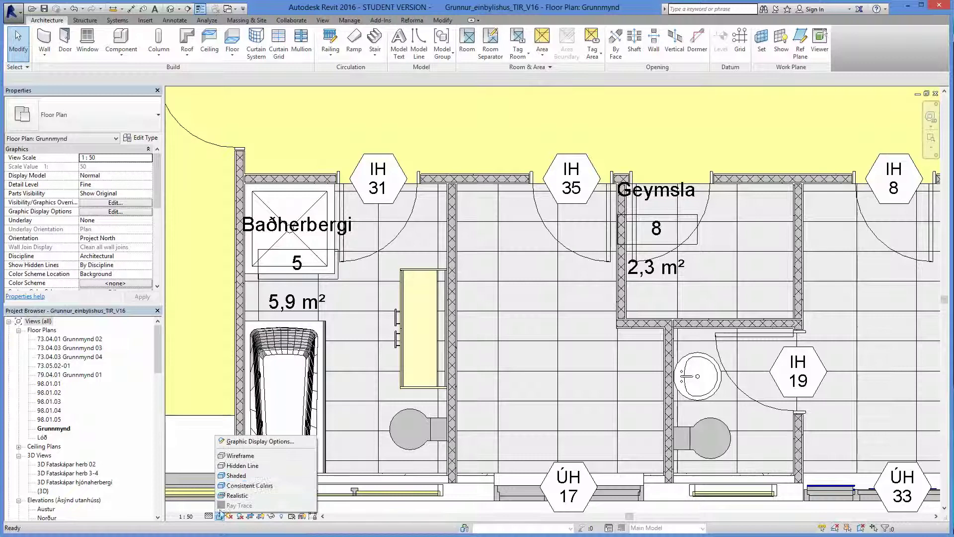
pyautogui.click(237, 495)
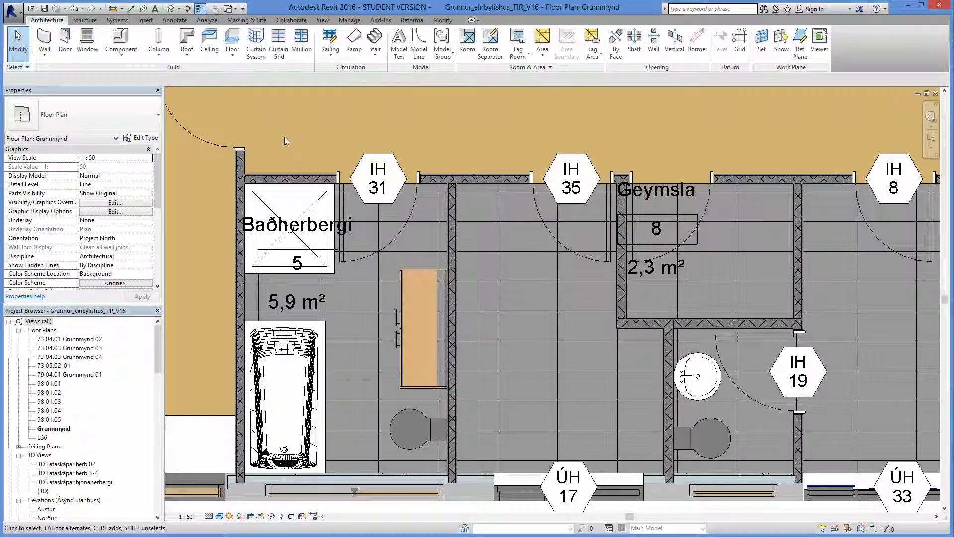
# - Load the Borðplata bad01 countertop family from the Baðherbergi folder for component placement
pyautogui.click(121, 42)
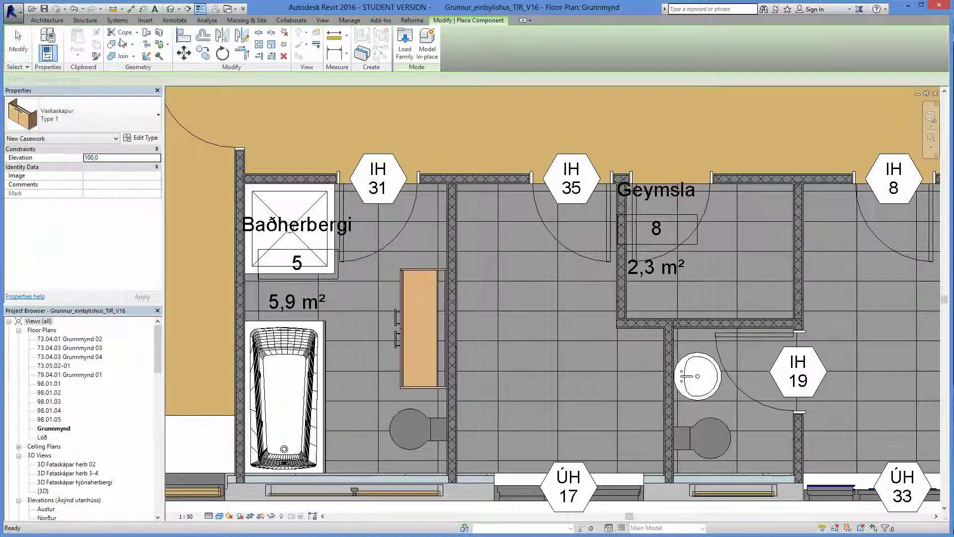
pyautogui.click(401, 40)
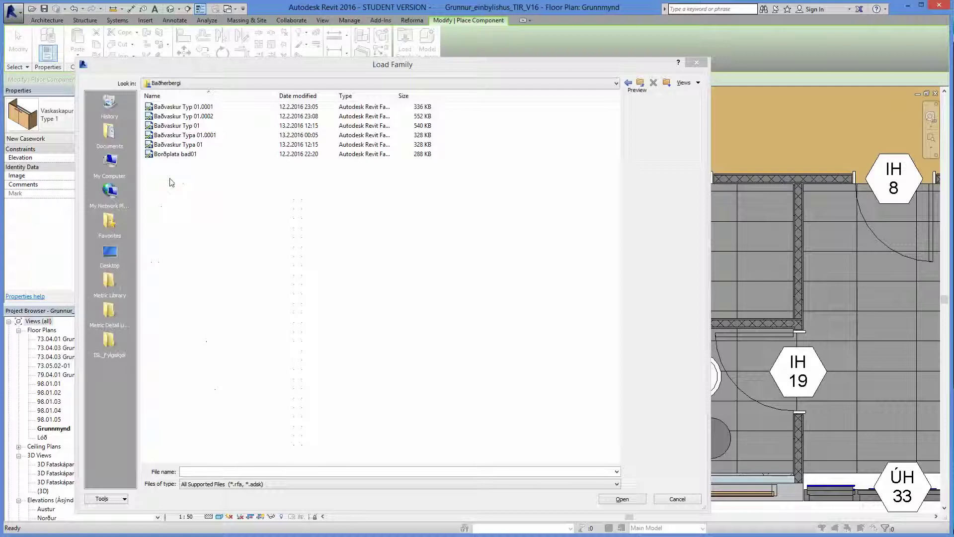
pyautogui.click(164, 154)
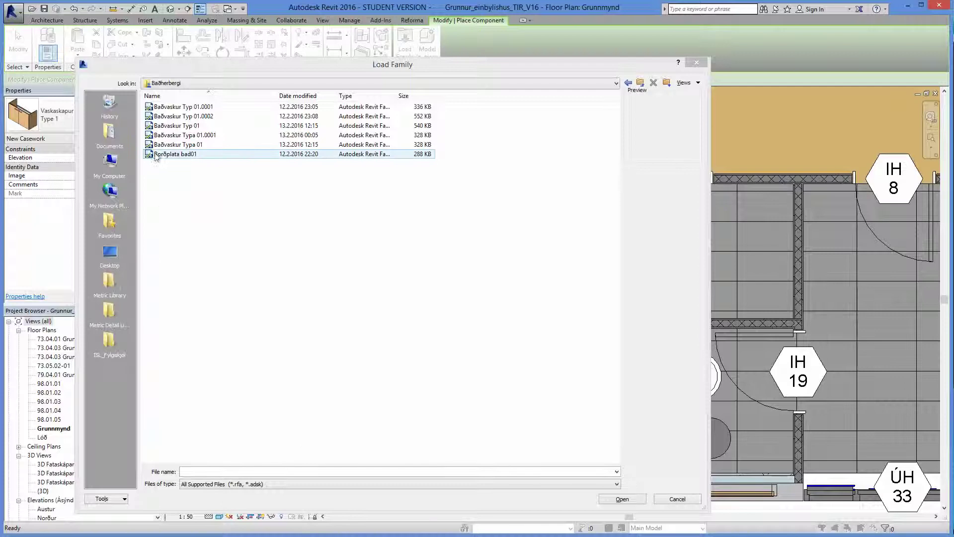
pyautogui.click(622, 499)
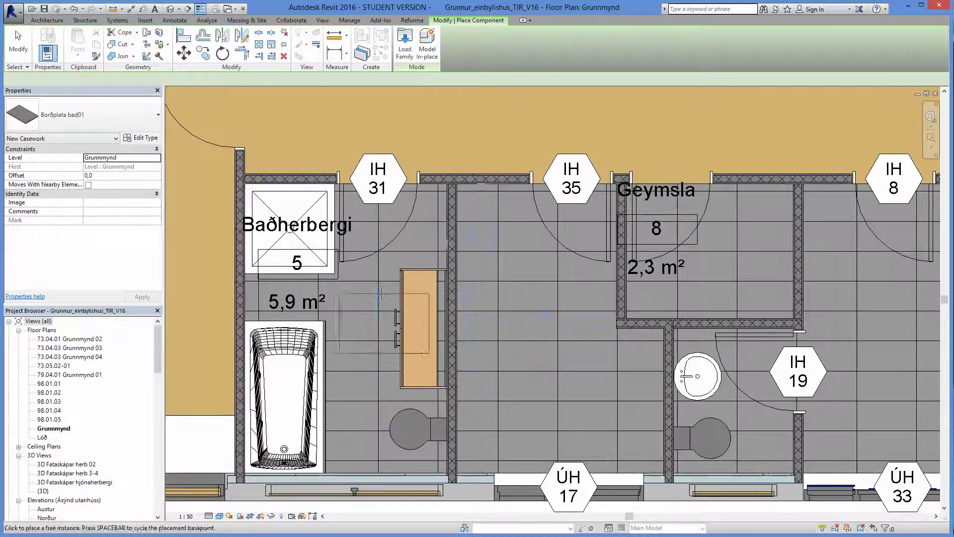
# - Place the Borðplata bad01 countertop over the vanity cabinet, lengthwise along the bathroom's partition wall
pyautogui.scroll(3, 370, 300)
pyautogui.moveTo(370, 300); pyautogui.dragTo(323, 280, button='middle')
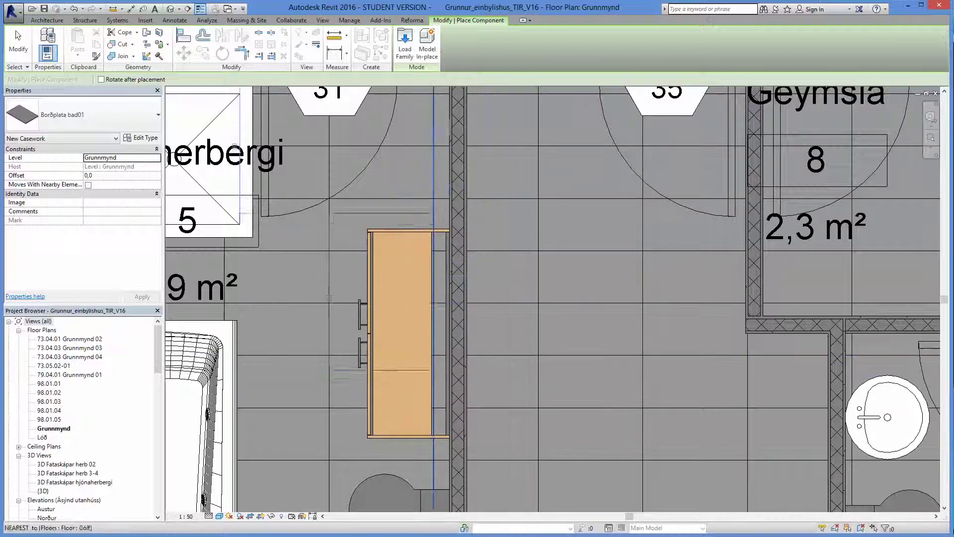
pyautogui.click(341, 330)
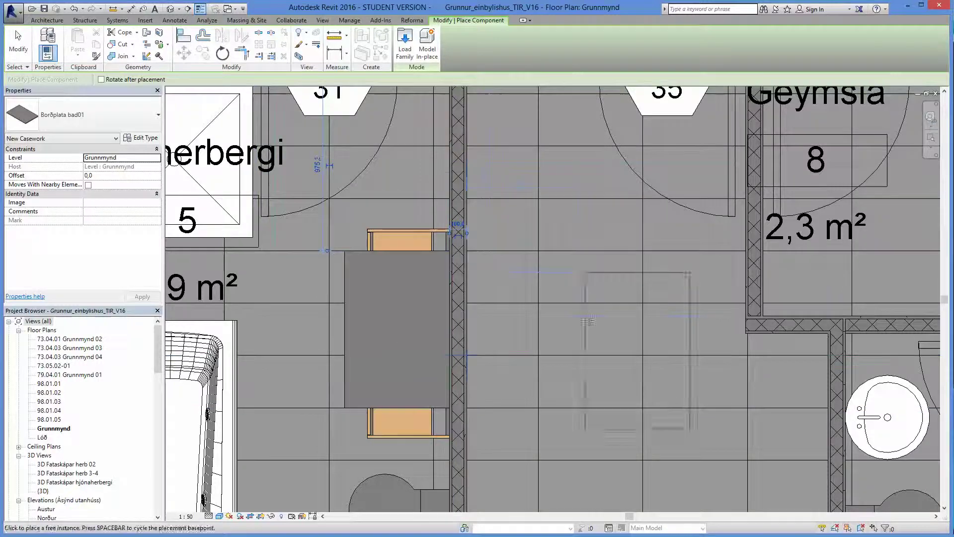
# - Finish placing the countertop and compare the type dimensions of the Borðplata bad01 countertop and the Vaskaskapur cabinet
pyautogui.click(28, 53)
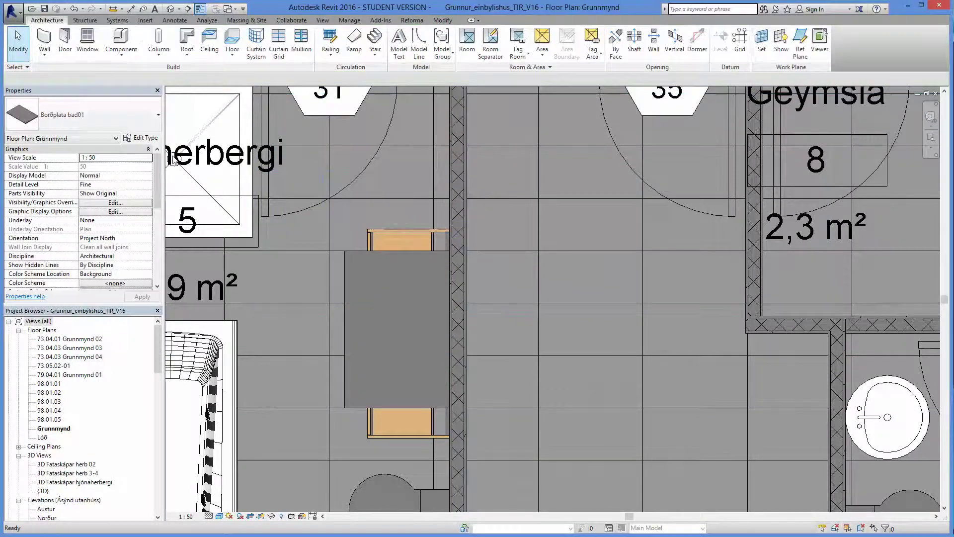
pyautogui.click(347, 288)
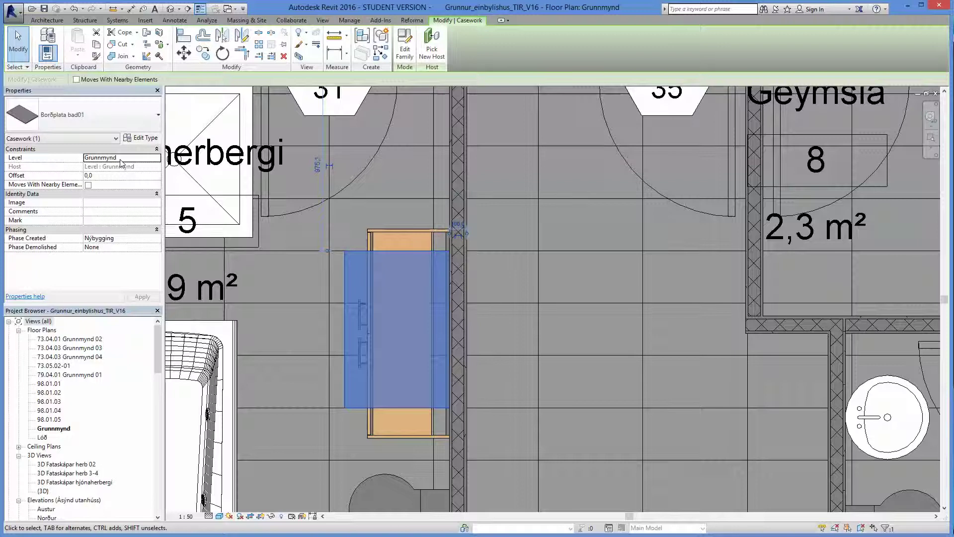
pyautogui.click(140, 139)
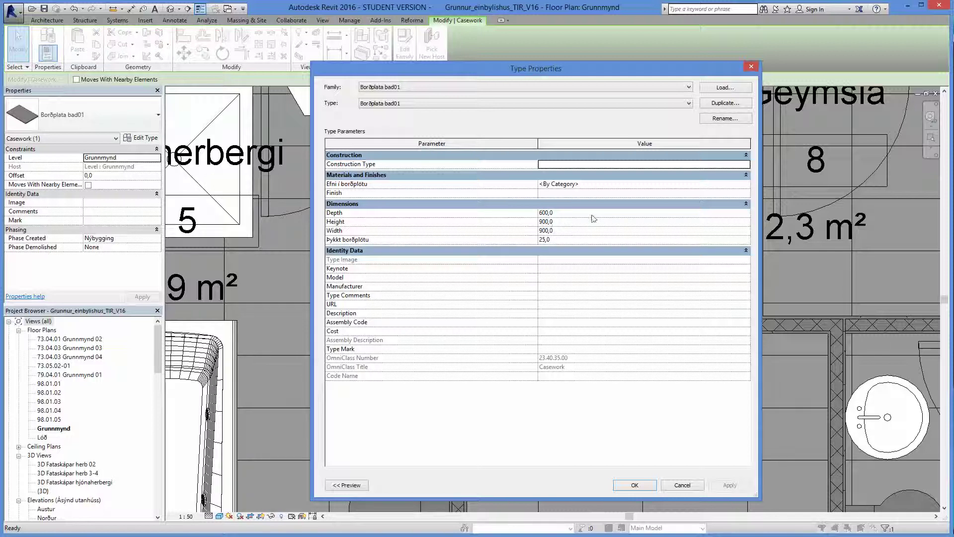
pyautogui.click(634, 487)
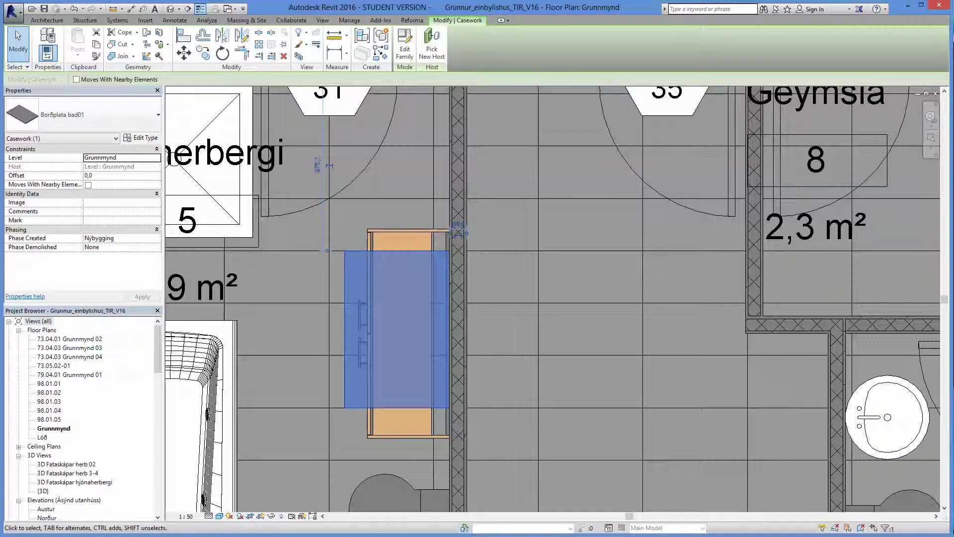
pyautogui.click(392, 434)
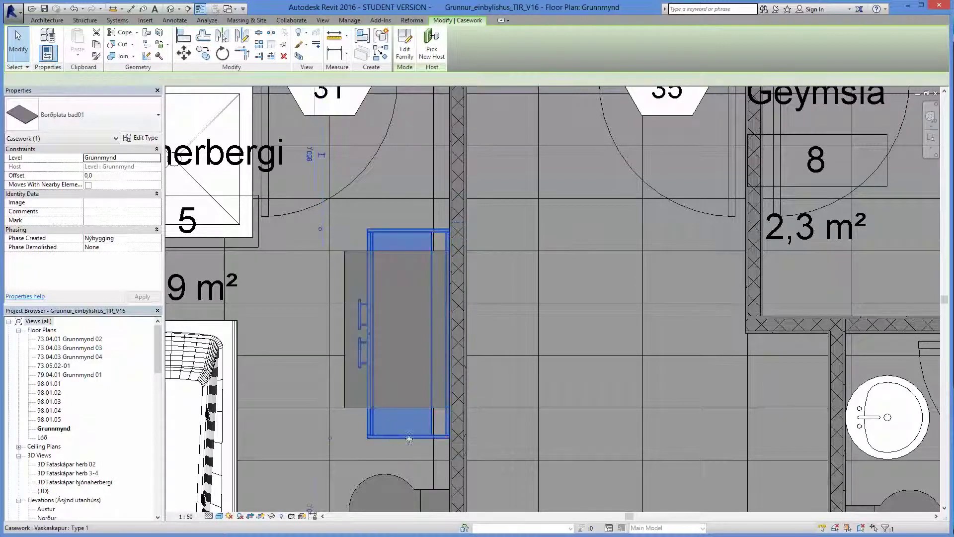
pyautogui.click(147, 138)
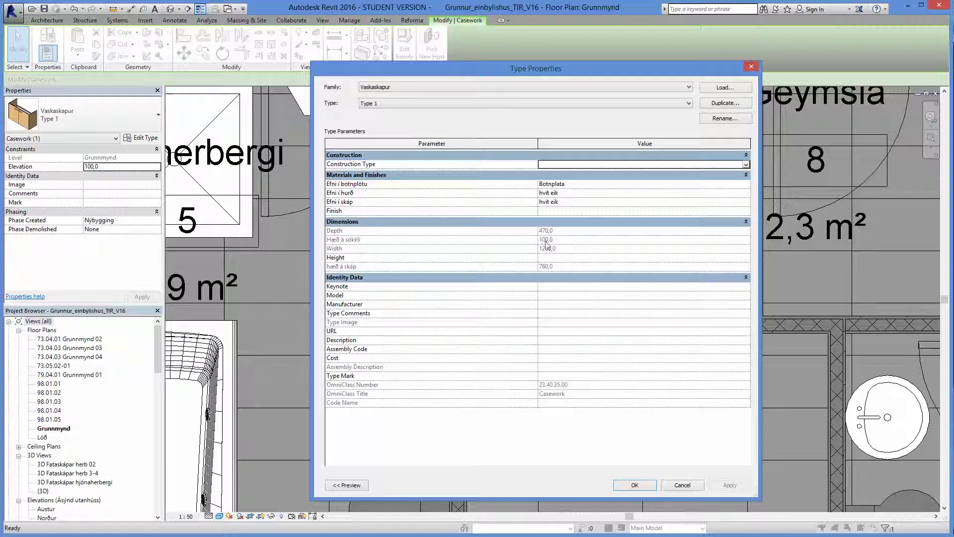
pyautogui.click(635, 485)
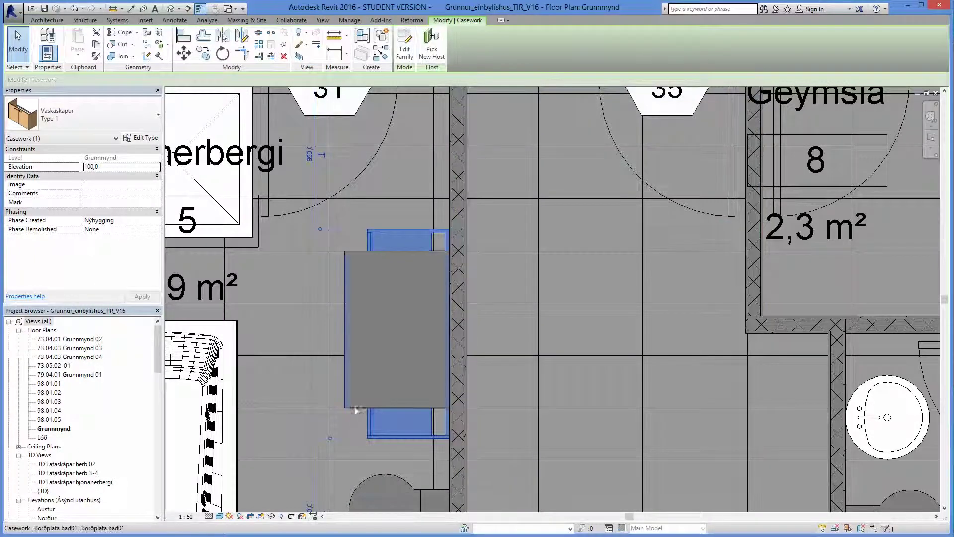
# - Set the Borðplata bad01 countertop type's Depth to 500 and Width to 1200
pyautogui.click(365, 410)
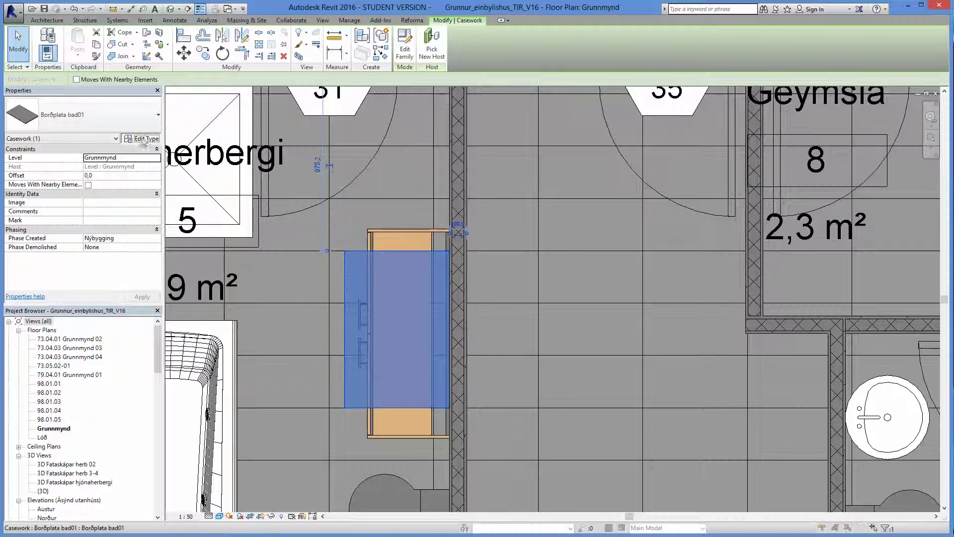
pyautogui.click(142, 138)
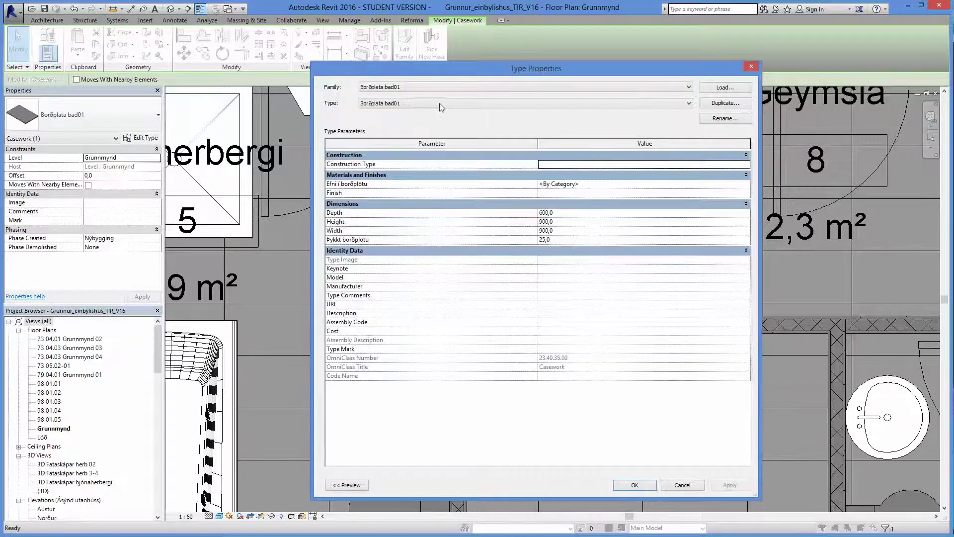
pyautogui.click(439, 103)
pyautogui.click(439, 102)
pyautogui.click(564, 213)
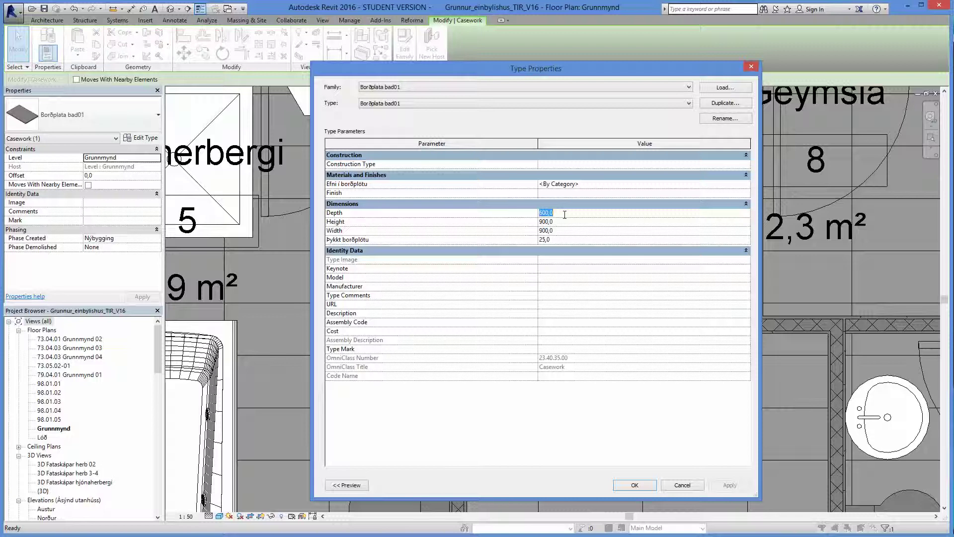
pyautogui.write('500')
pyautogui.click(564, 231)
pyautogui.click(729, 485)
pyautogui.click(636, 485)
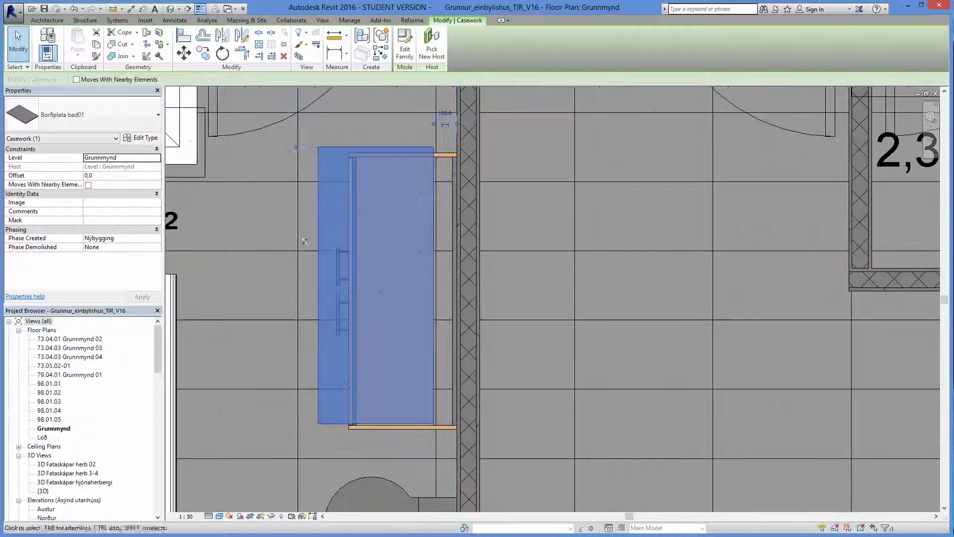
# - Align the countertop's back edge with the partition wall face and its toilet-side end with the vanity cabinet's end
pyautogui.click(189, 40)
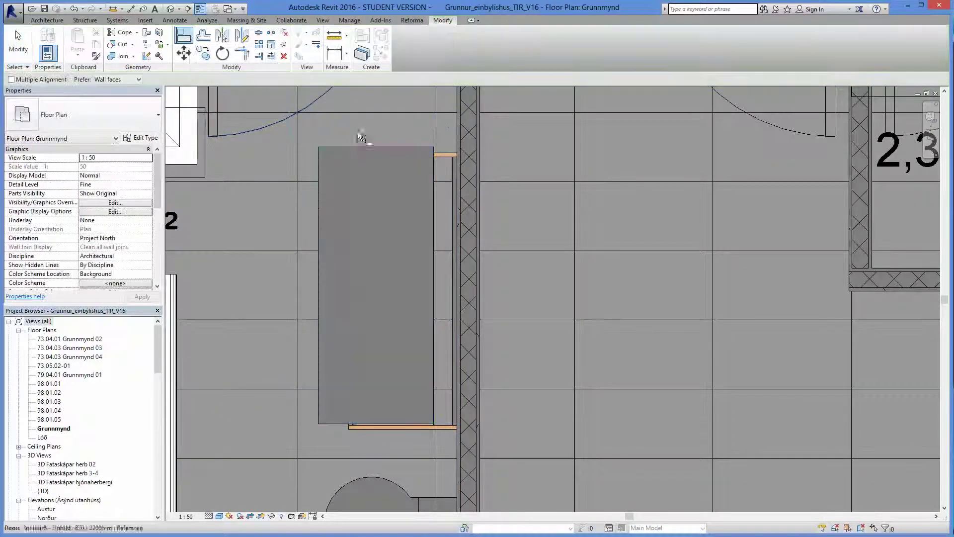
pyautogui.click(455, 125)
pyautogui.click(431, 199)
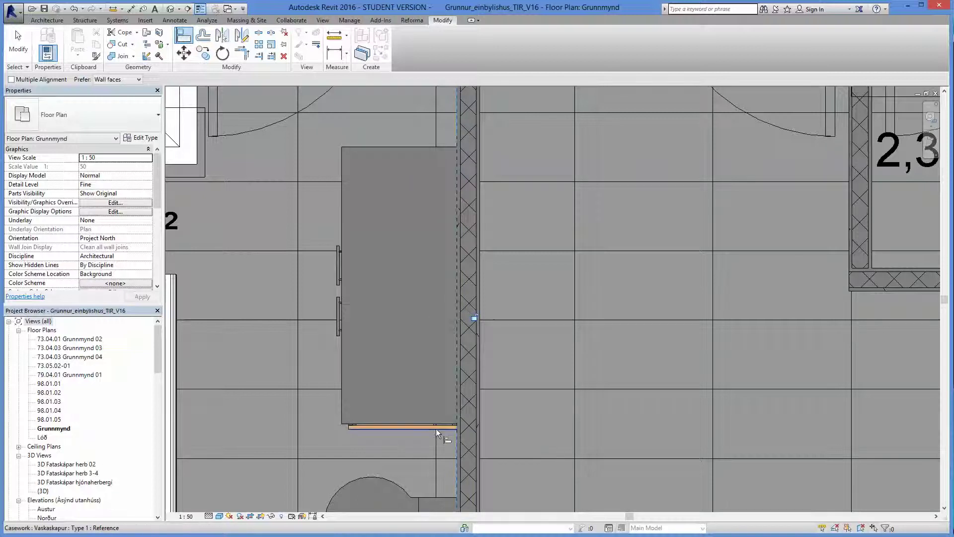
pyautogui.press('Escape')
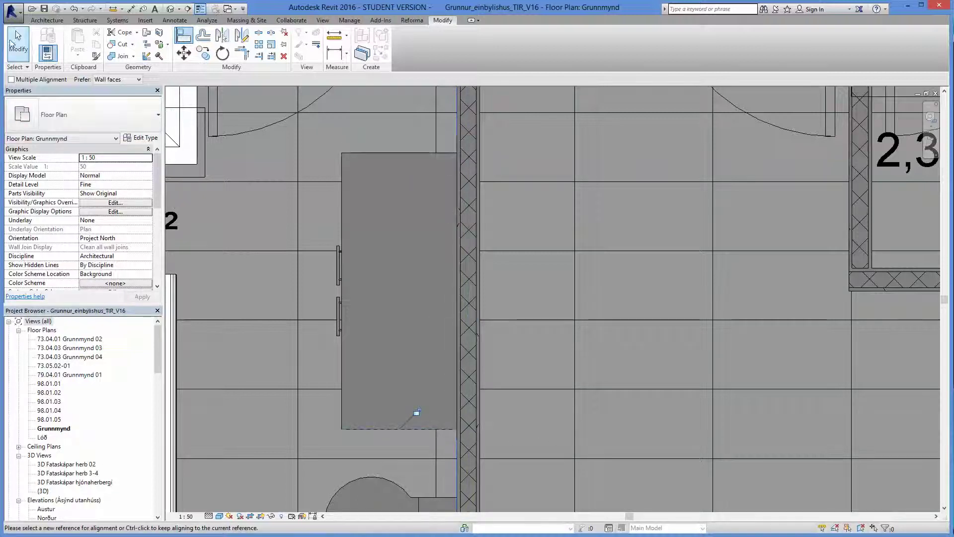
pyautogui.click(341, 282)
# - Set the floor plan's visual style to Hidden Line
pyautogui.scroll(-2, 340, 280)
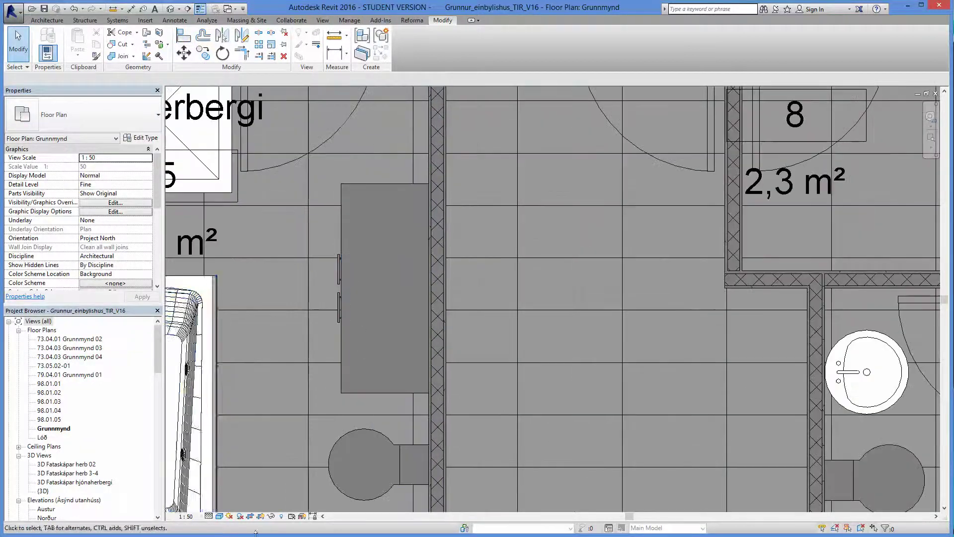
pyautogui.click(219, 516)
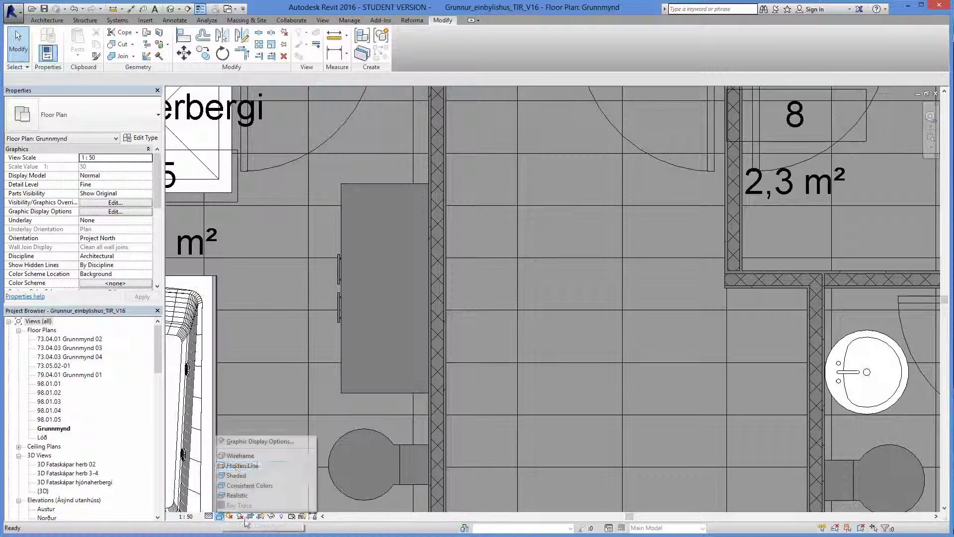
pyautogui.click(236, 466)
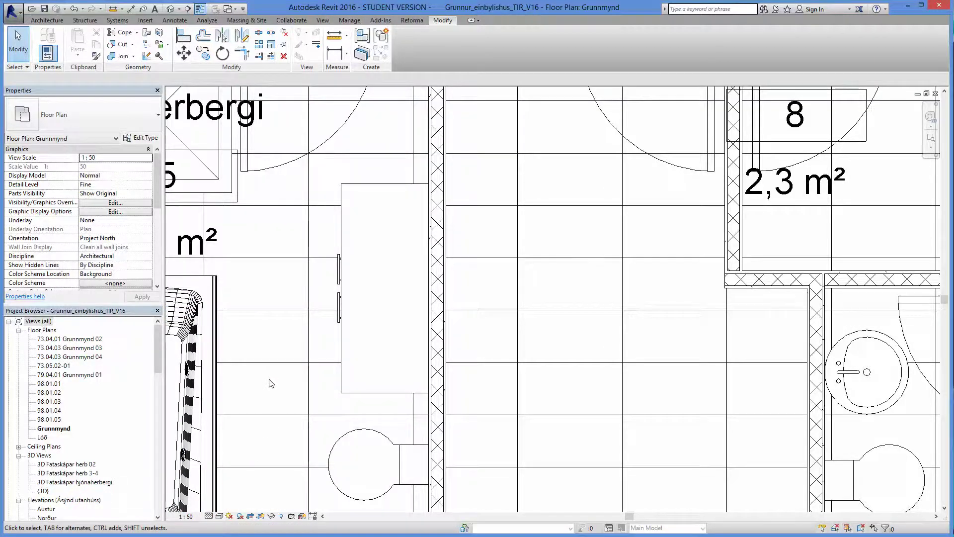
pyautogui.scroll(-2, 271, 384)
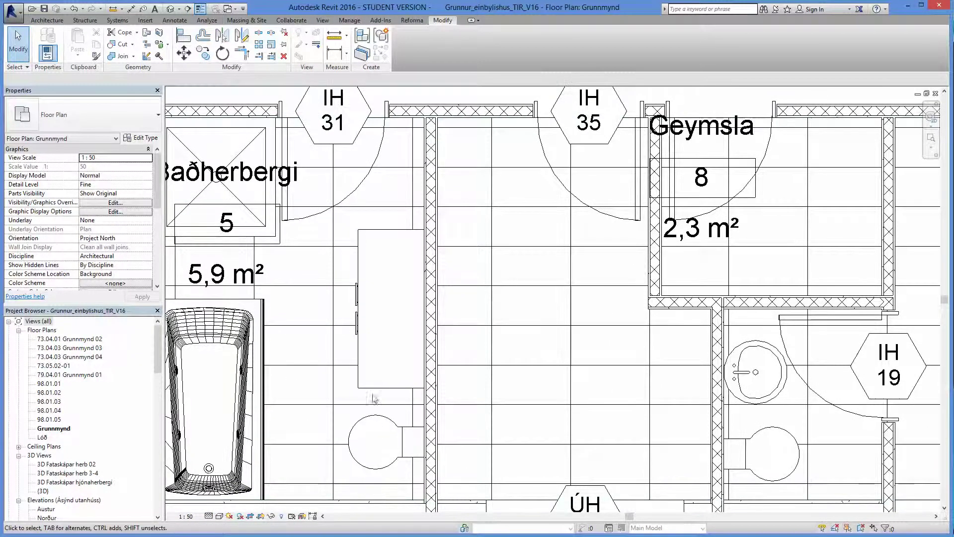
# - Select the Borðplata material for the Efni í borðplötu parameter of the Borðplata bad01 countertop type
pyautogui.click(375, 386)
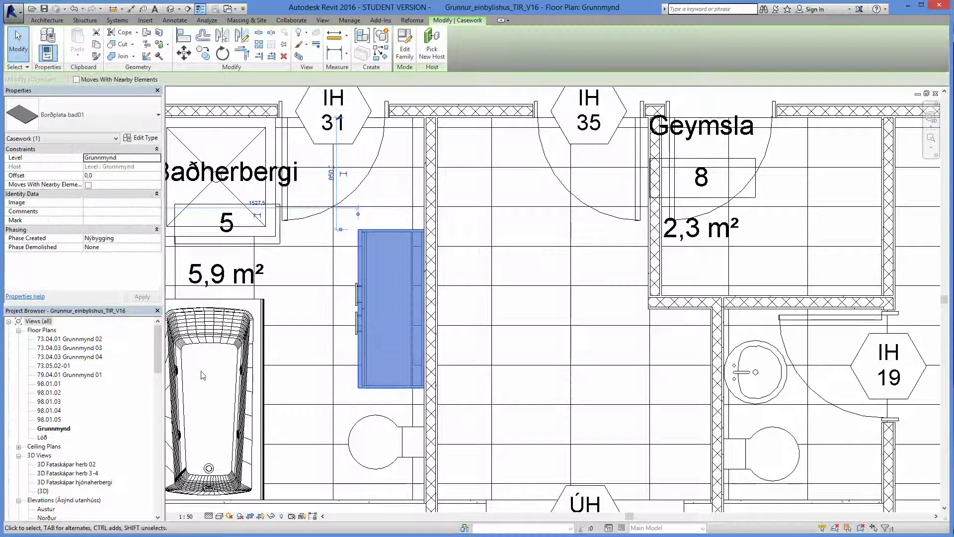
pyautogui.click(140, 139)
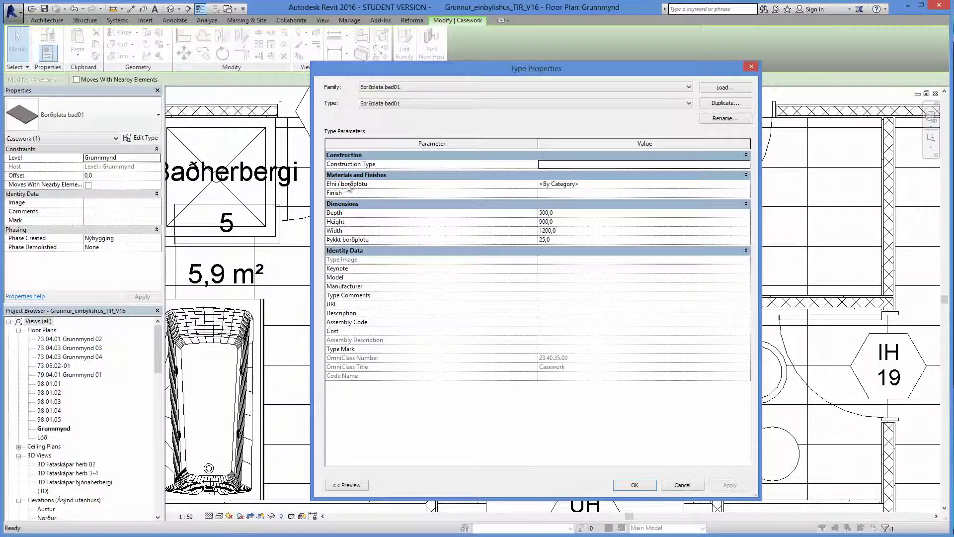
pyautogui.click(747, 184)
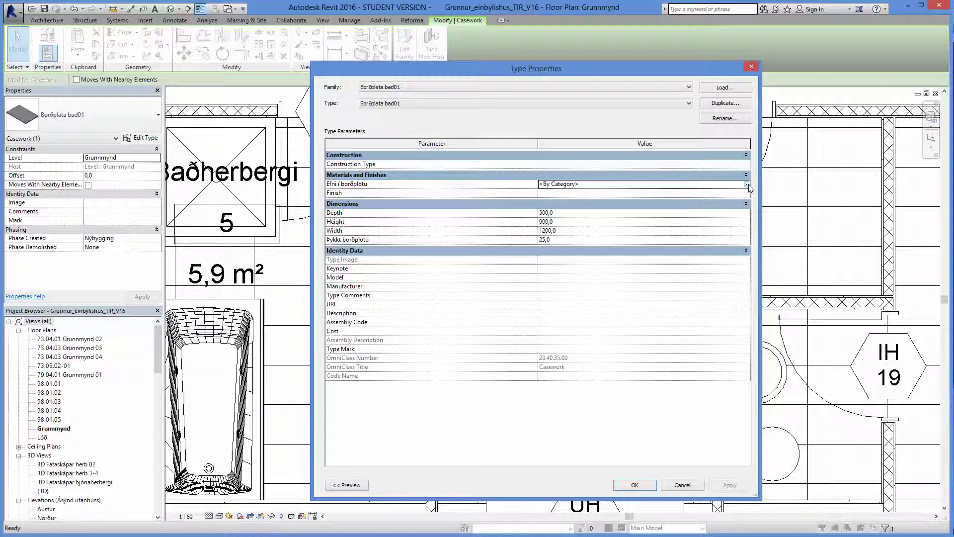
pyautogui.click(747, 184)
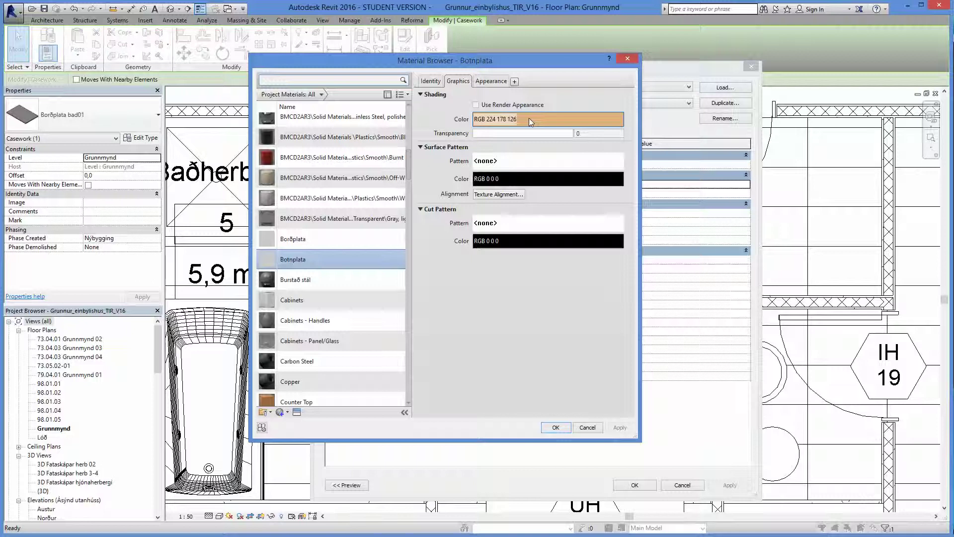
pyautogui.click(288, 240)
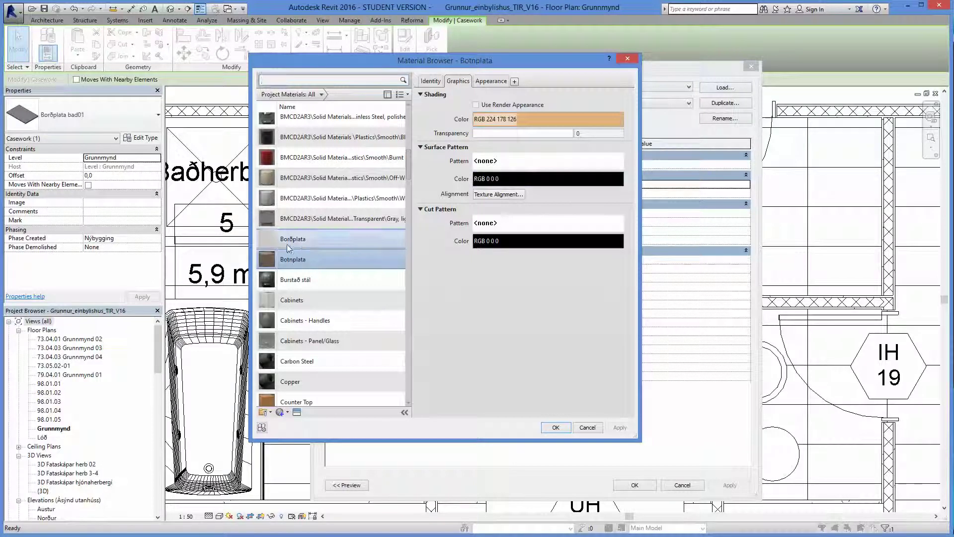
pyautogui.click(292, 261)
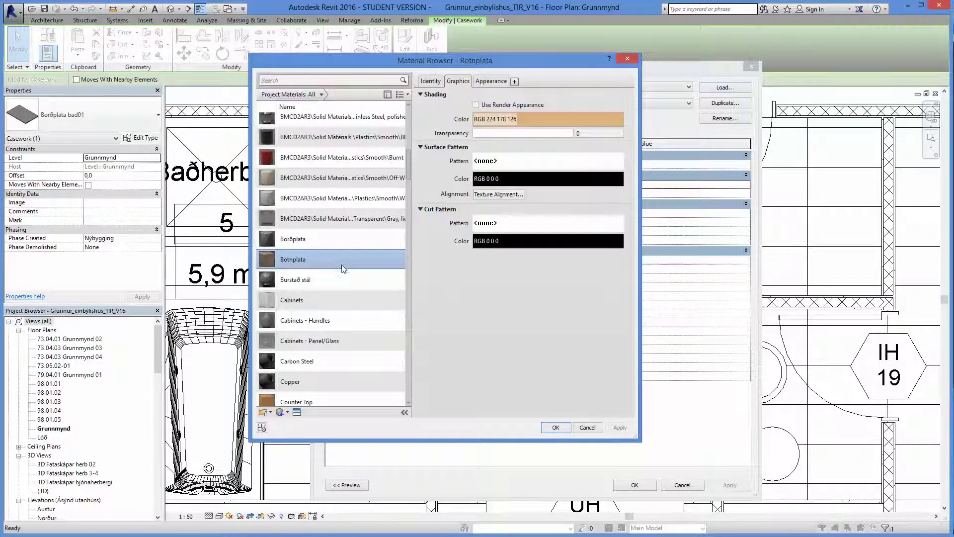
pyautogui.click(332, 242)
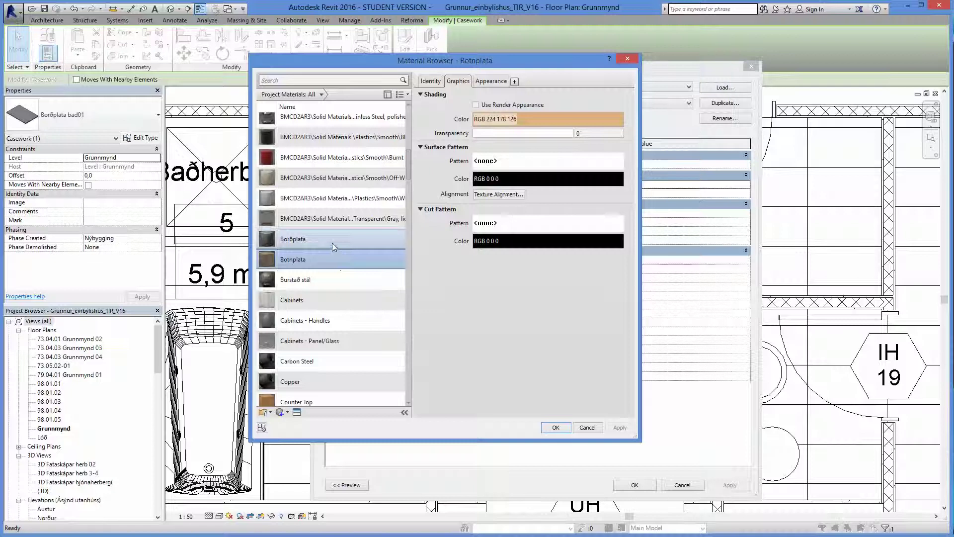
# - Show the Borðplata material's appearance properties and open the Asset Browser over the material editor
pyautogui.click(493, 82)
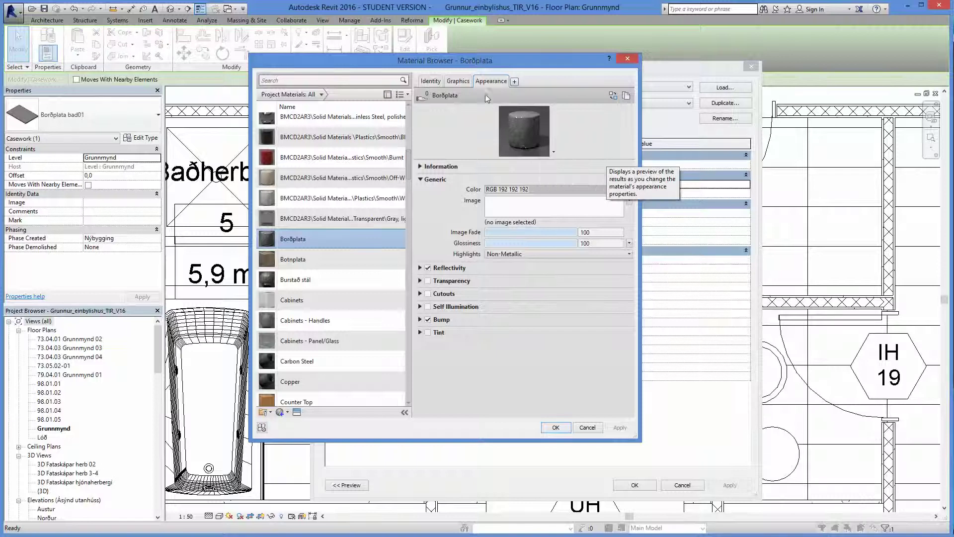
pyautogui.scroll(-1, 348, 279)
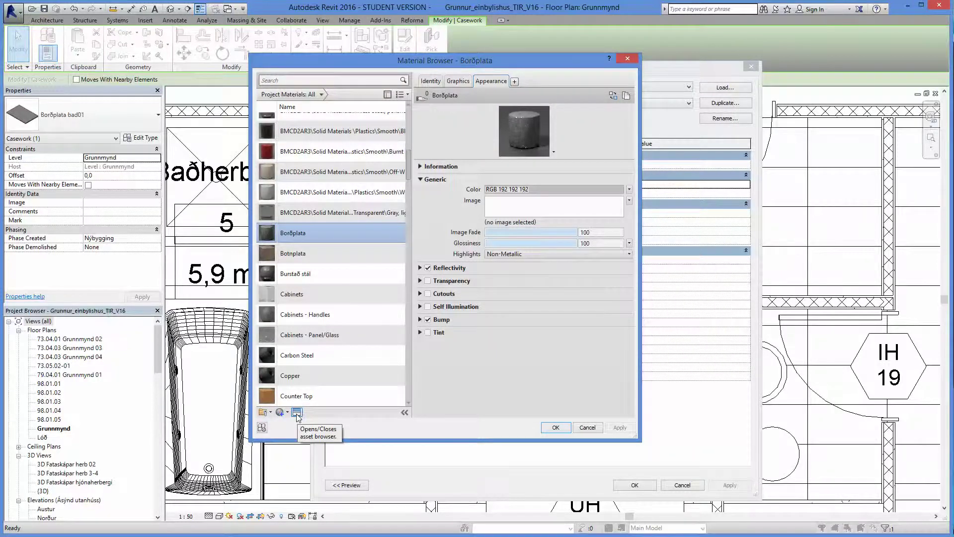
pyautogui.click(298, 413)
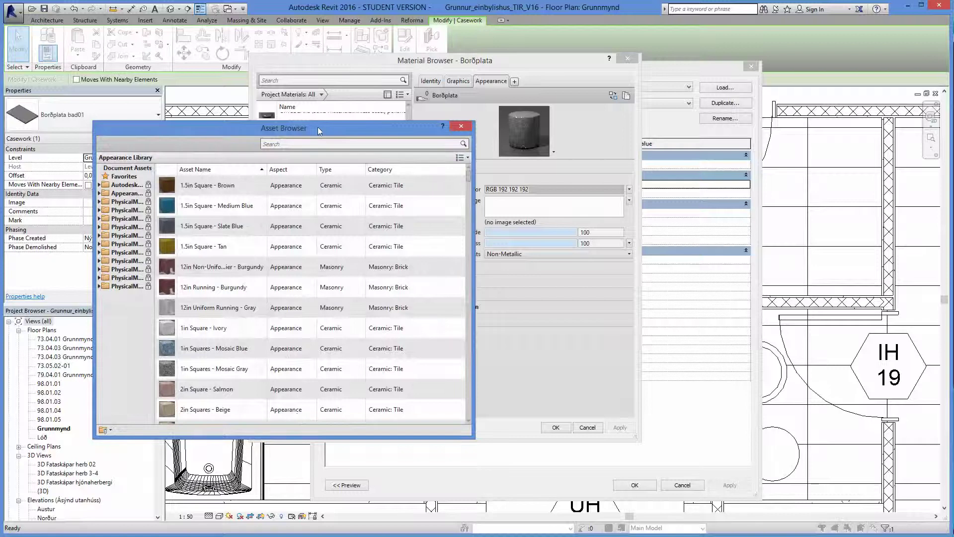
pyautogui.moveTo(320, 124); pyautogui.dragTo(422, 122)
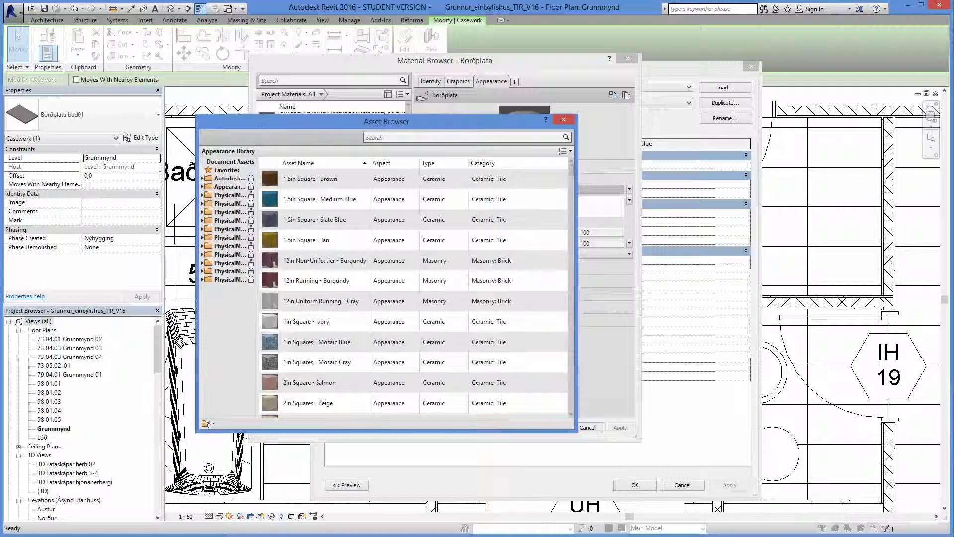
# - Search the assets for granite and narrow the list to the Stone: Granite category of the Appearance Library
pyautogui.click(395, 138)
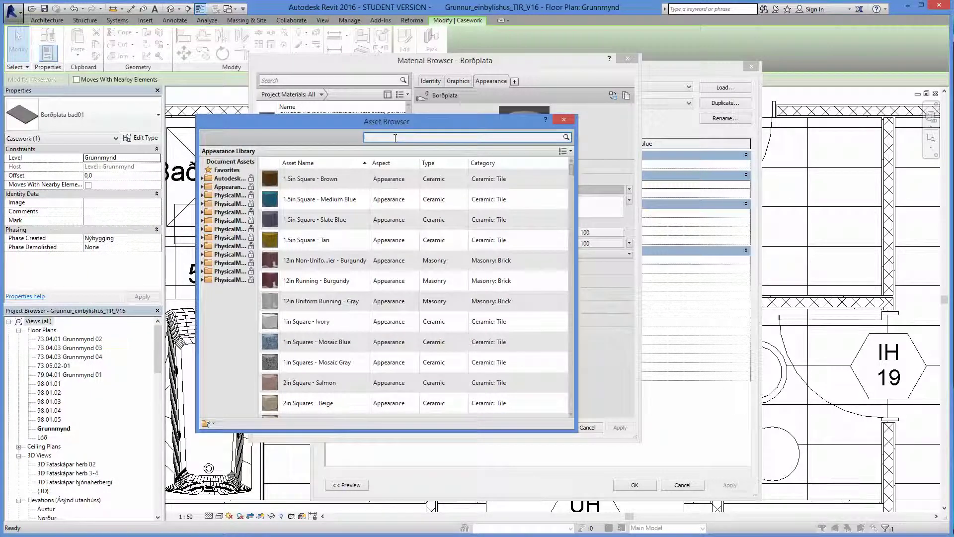
pyautogui.write('Gra')
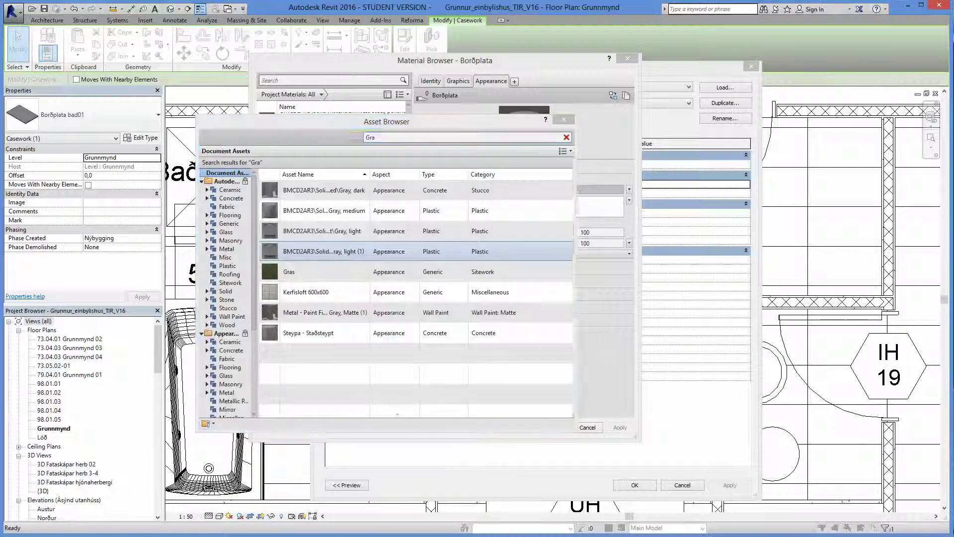
pyautogui.click(227, 181)
pyautogui.click(387, 139)
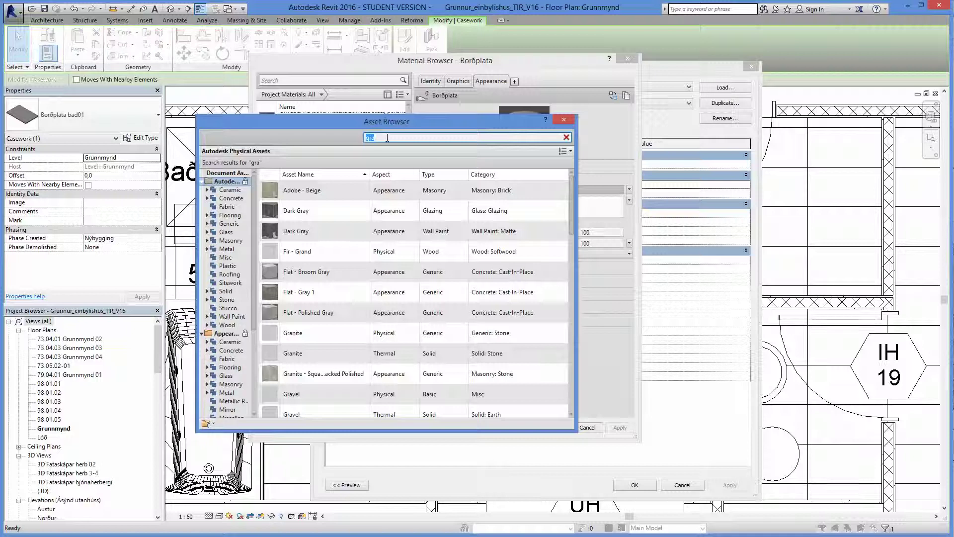
pyautogui.write('granite')
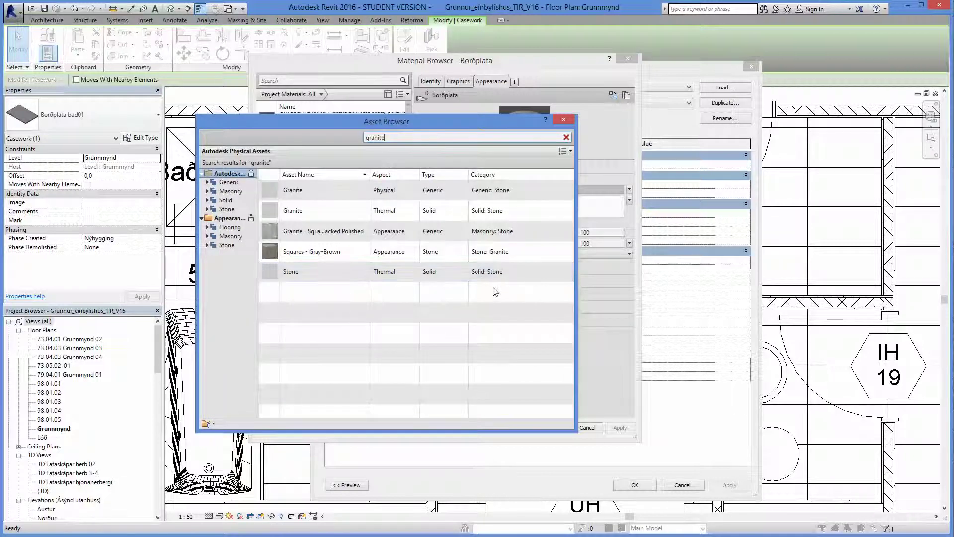
pyautogui.click(208, 245)
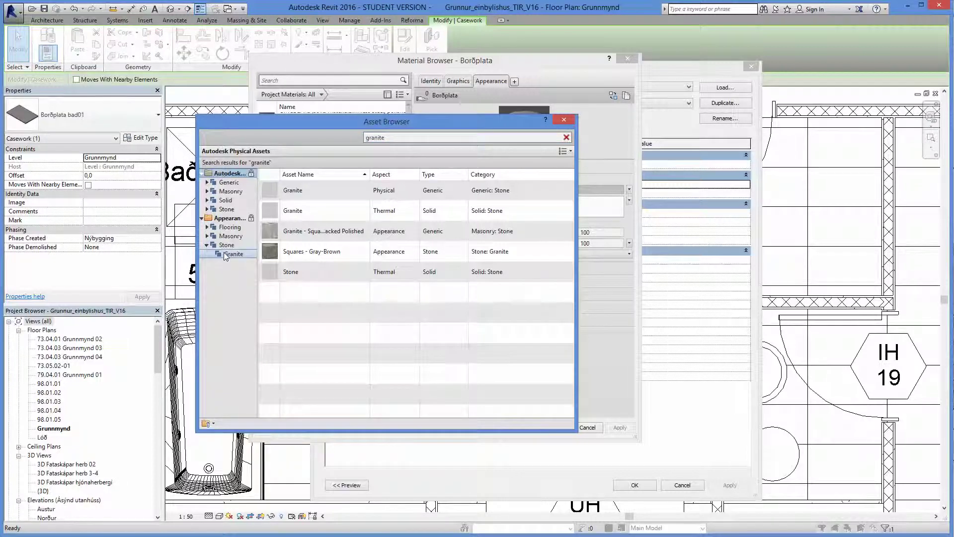
pyautogui.click(231, 254)
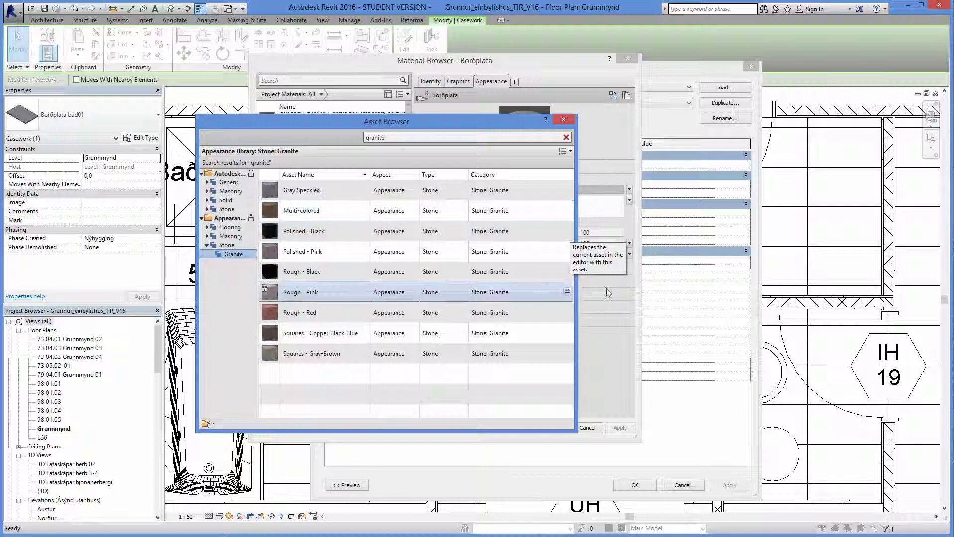
# - Replace the Borðplata material's appearance with the Polished - Black granite asset, and accept the material and type properties
pyautogui.click(223, 210)
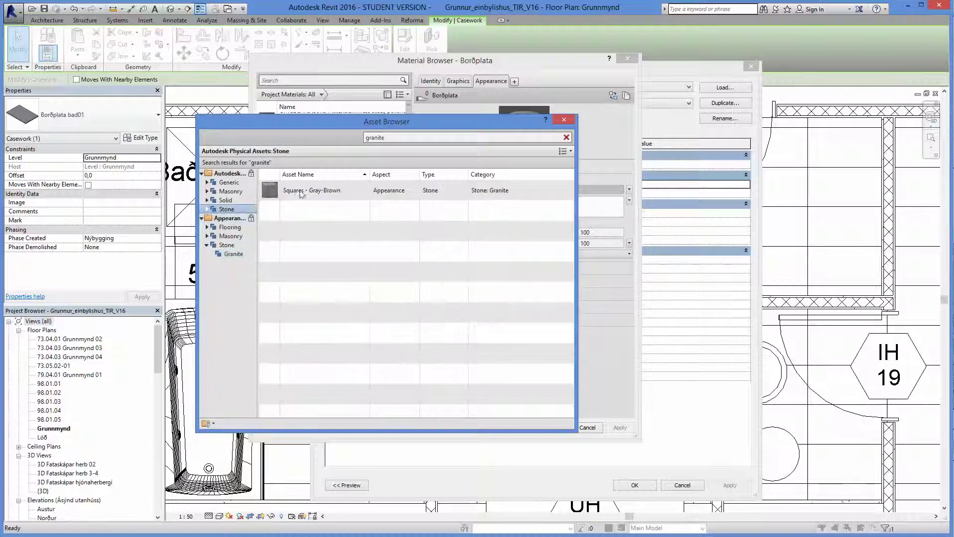
pyautogui.click(233, 254)
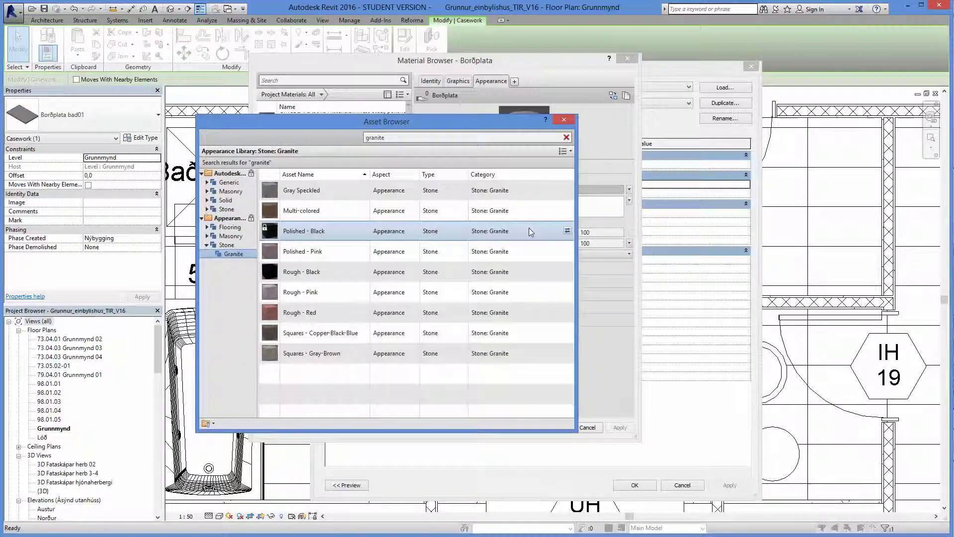
pyautogui.click(570, 232)
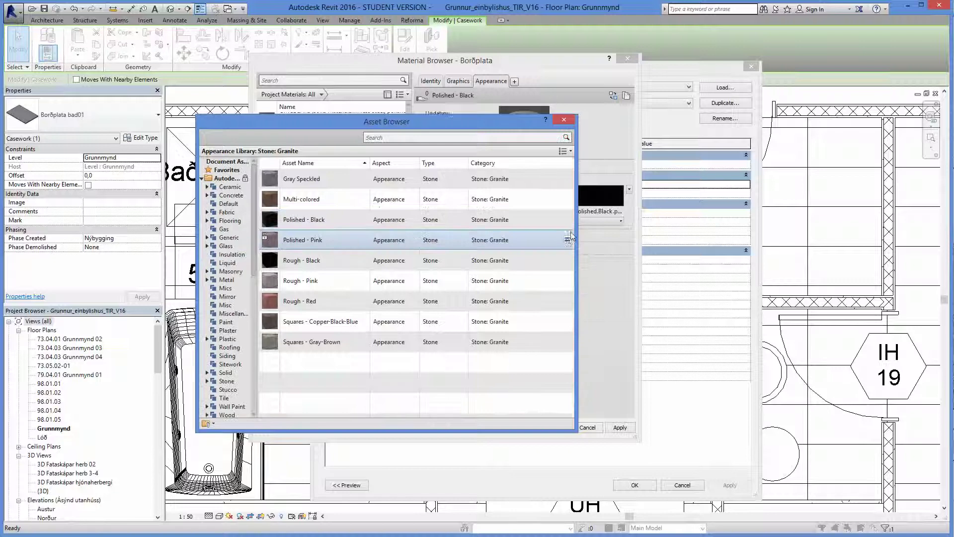
pyautogui.moveTo(463, 123); pyautogui.dragTo(806, 162)
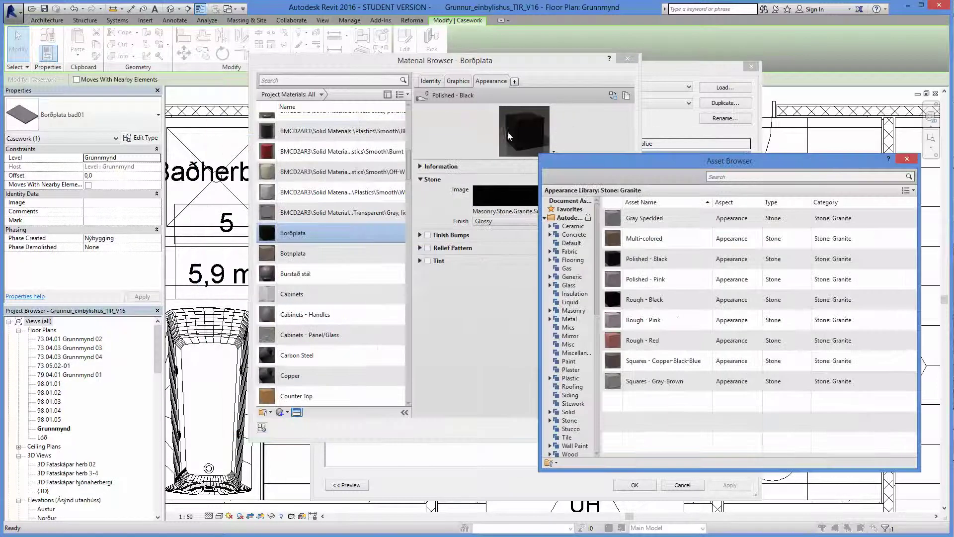
pyautogui.click(907, 159)
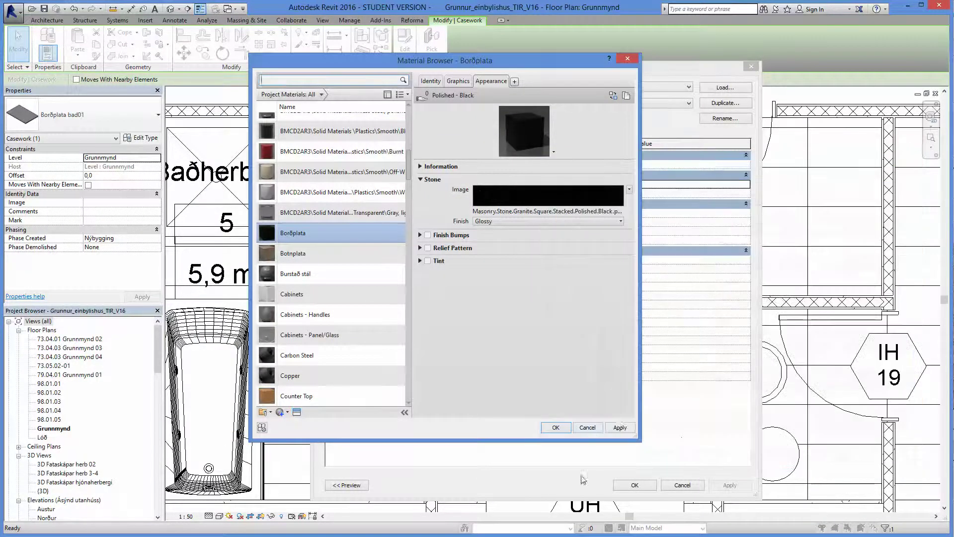
pyautogui.click(619, 428)
pyautogui.click(556, 427)
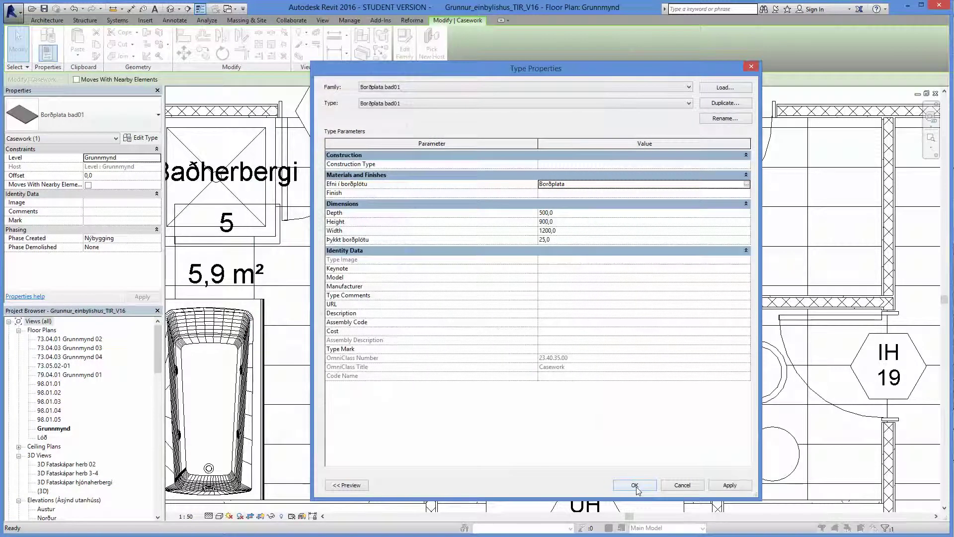
pyautogui.click(635, 485)
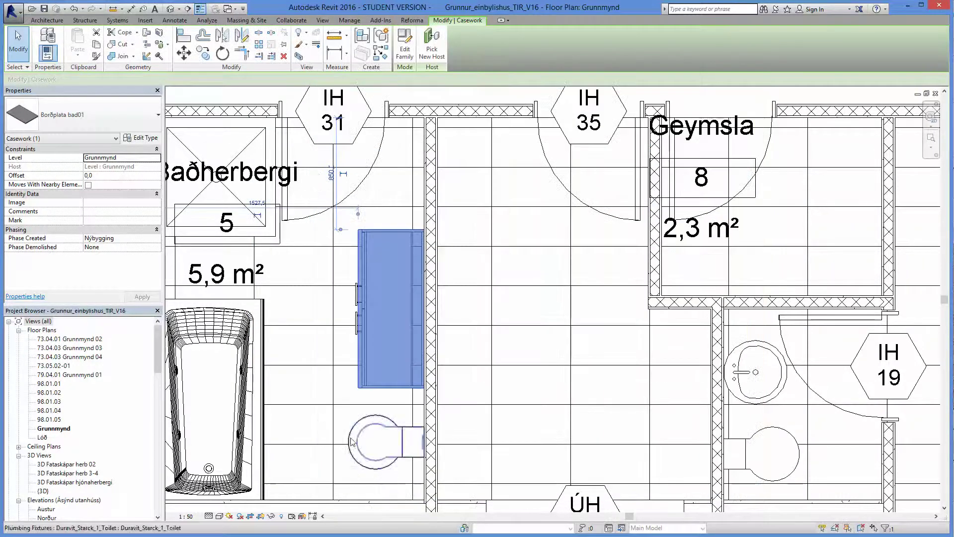
pyautogui.press('Escape')
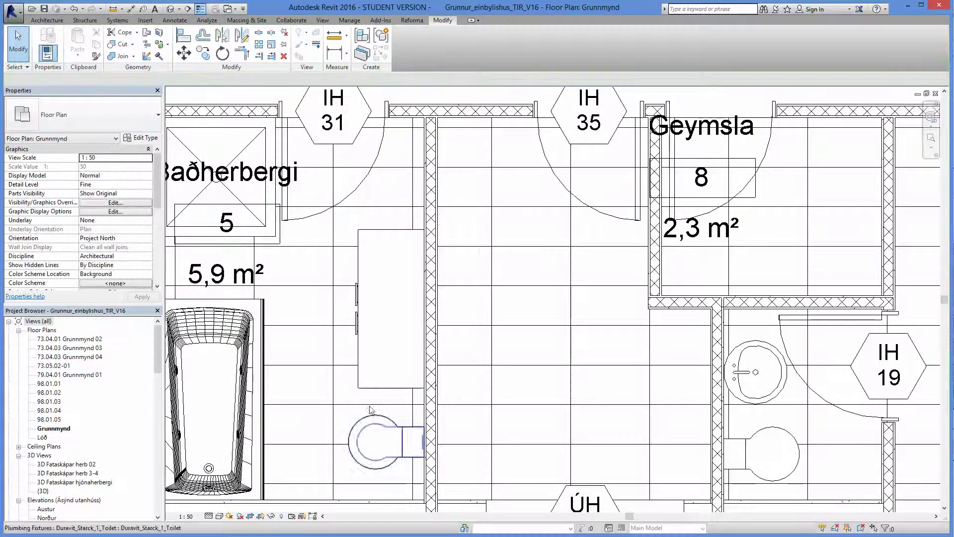
# - Display the Grunnmynd floor plan in Consistent Colors, and switch its visual style to Realistic
pyautogui.click(219, 517)
pyautogui.click(241, 485)
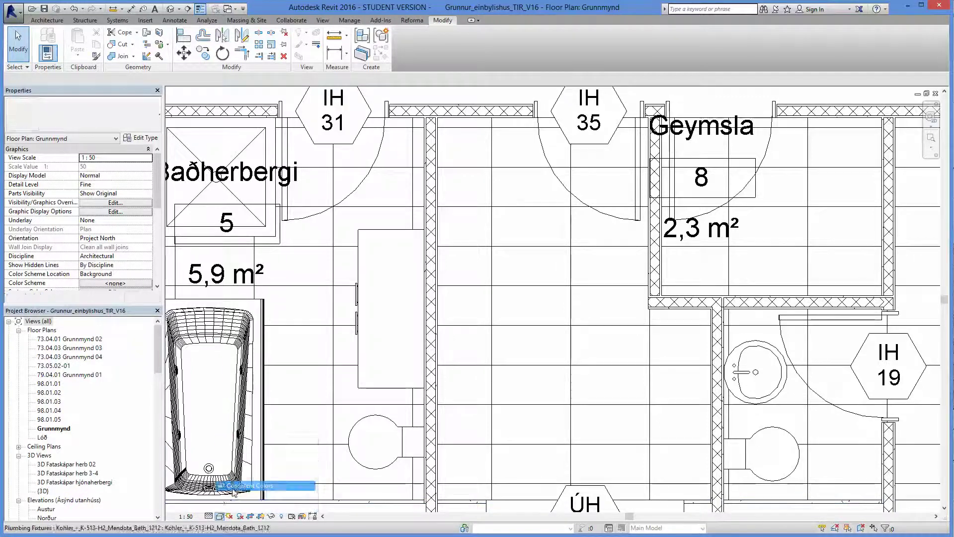
pyautogui.click(218, 517)
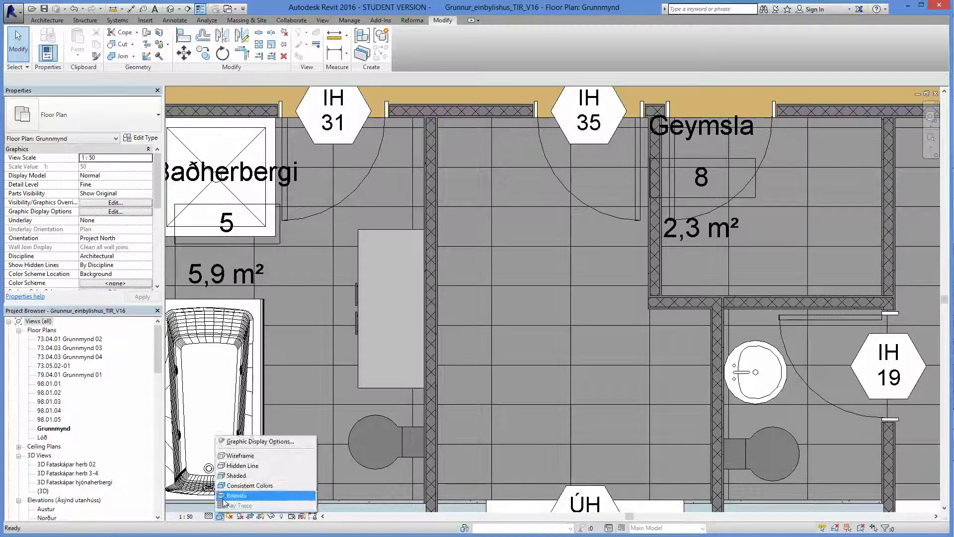
pyautogui.click(238, 495)
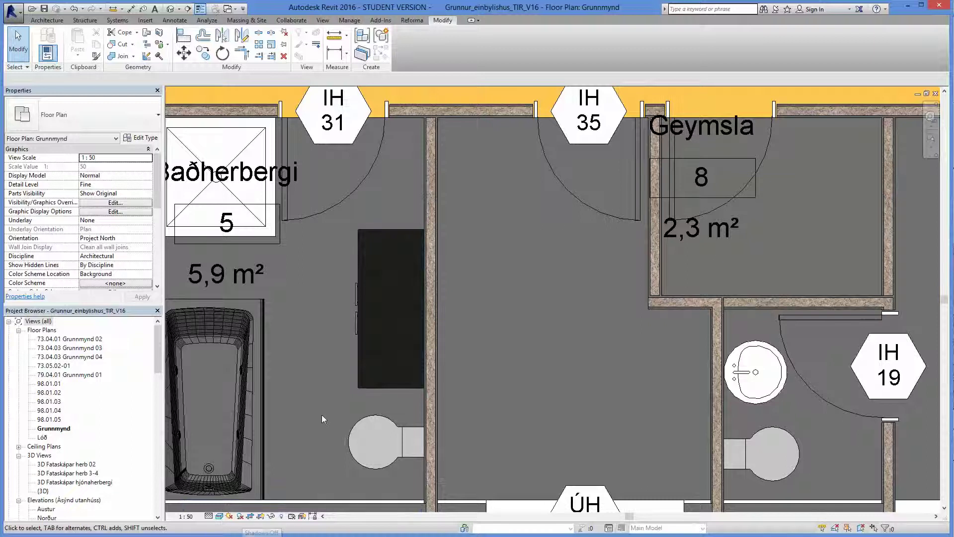
pyautogui.scroll(-2, 321, 416)
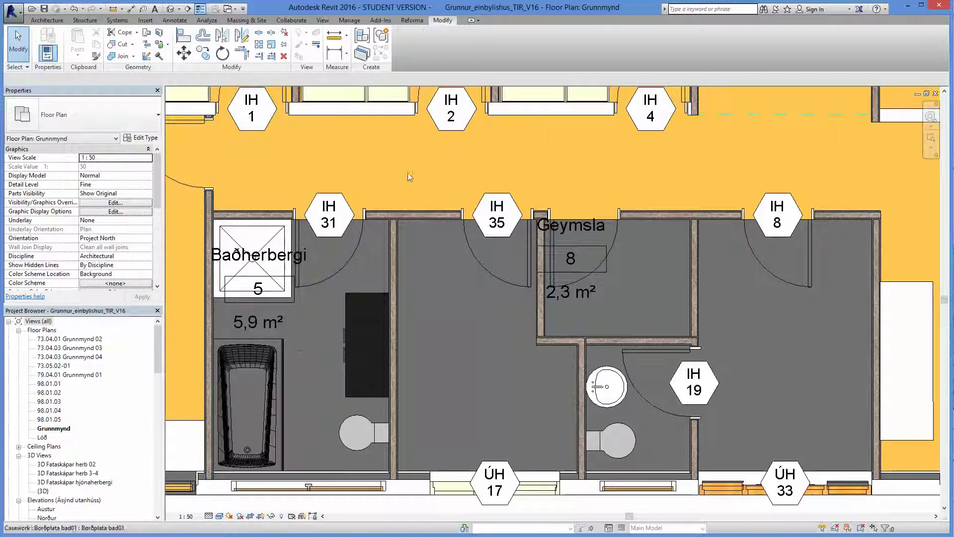
# - Draw a vertical section line through the bathroom, looking toward the vanity and toilet wall, and open its view
pyautogui.click(323, 20)
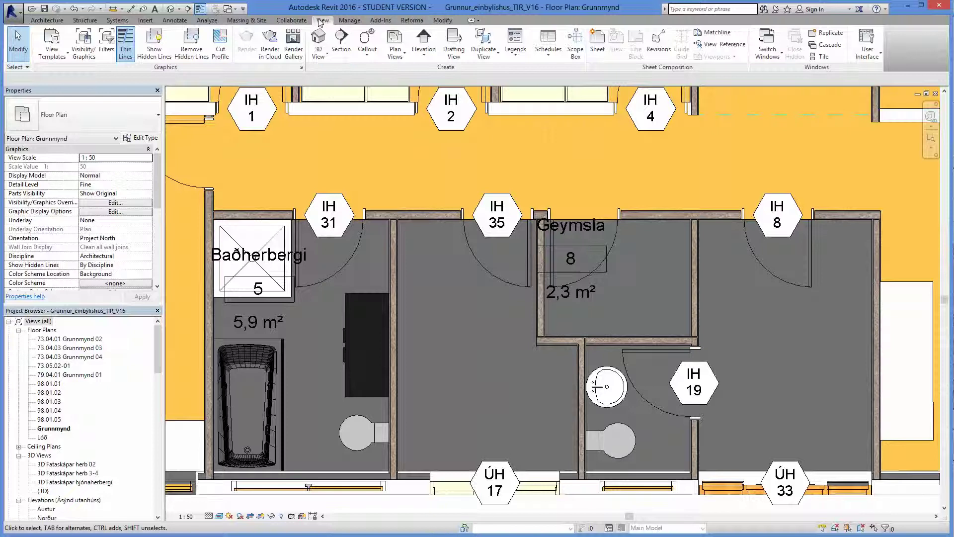
pyautogui.click(341, 40)
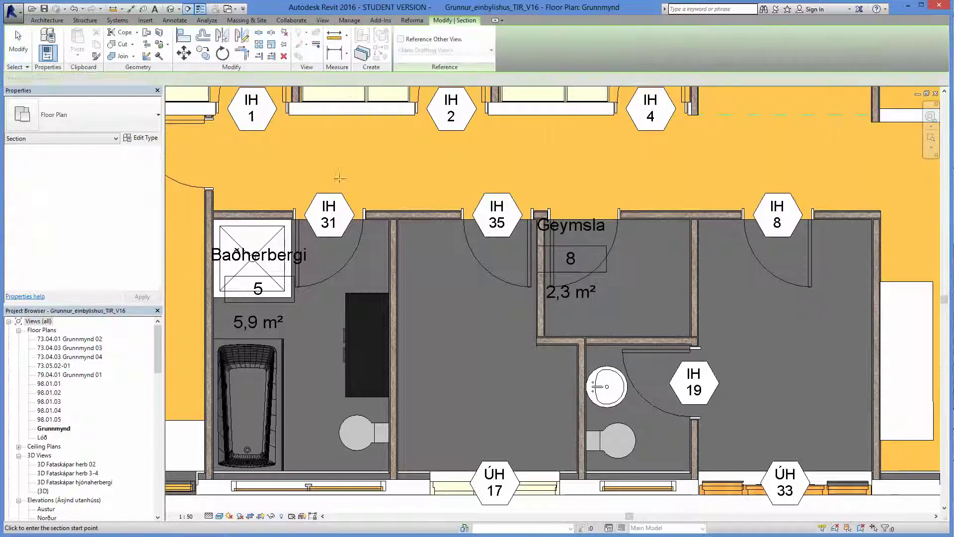
pyautogui.click(324, 169)
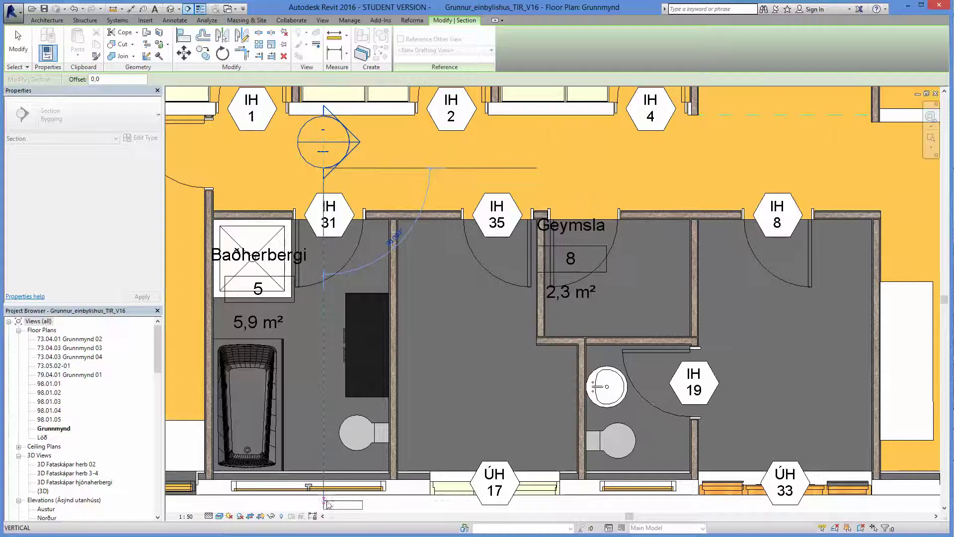
pyautogui.click(327, 504)
pyautogui.press('Escape')
pyautogui.rightClick(328, 171)
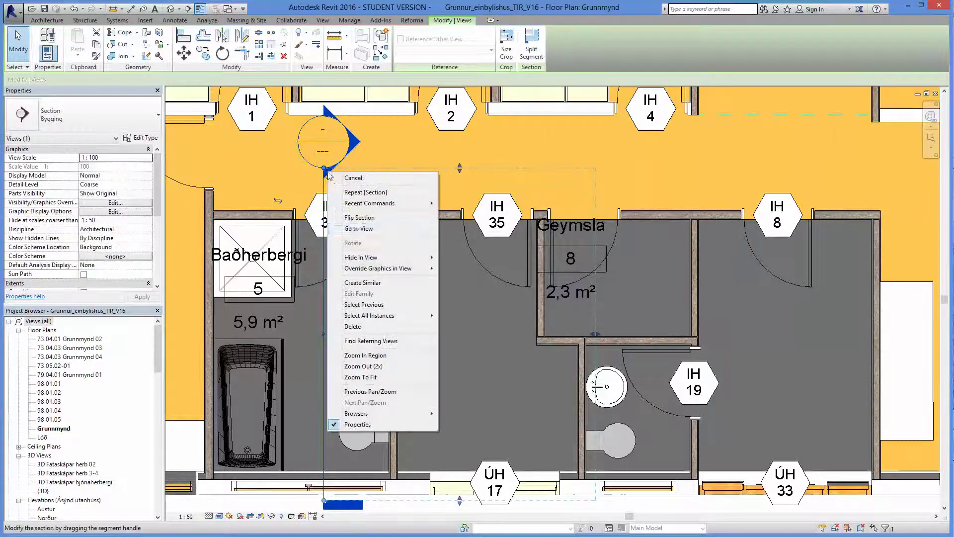
pyautogui.click(359, 229)
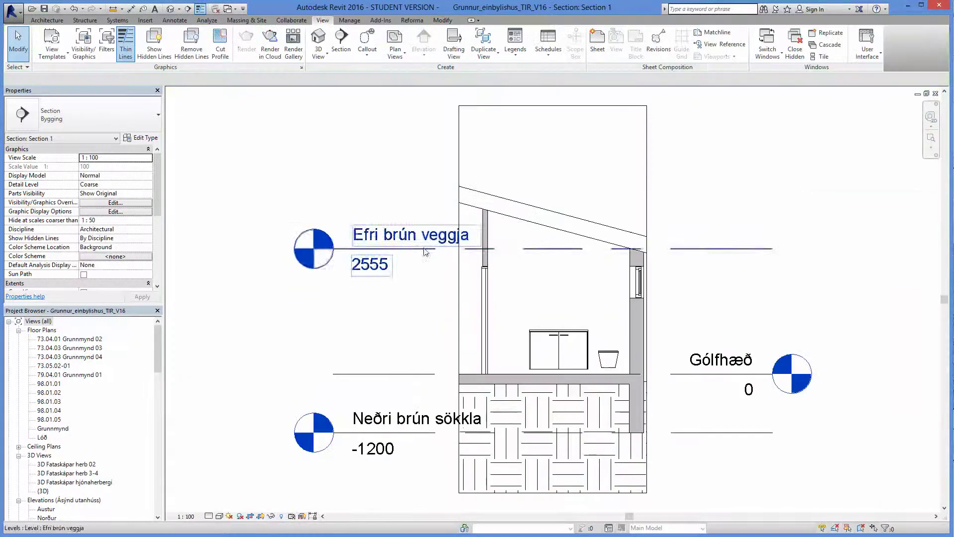
# - Shrink the section's crop region to just below the floor slab and up to the Efri brún veggja level
pyautogui.click(553, 493)
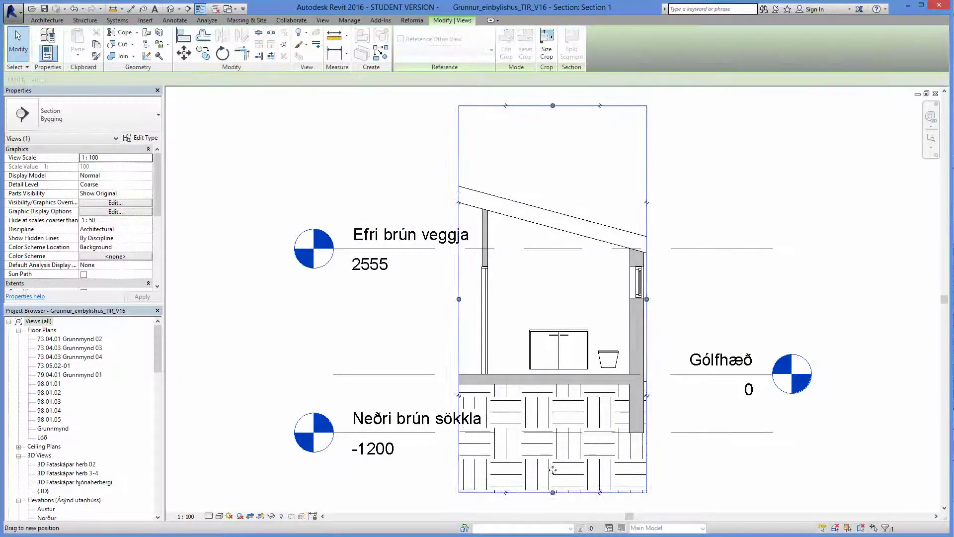
pyautogui.moveTo(553, 470); pyautogui.dragTo(553, 404)
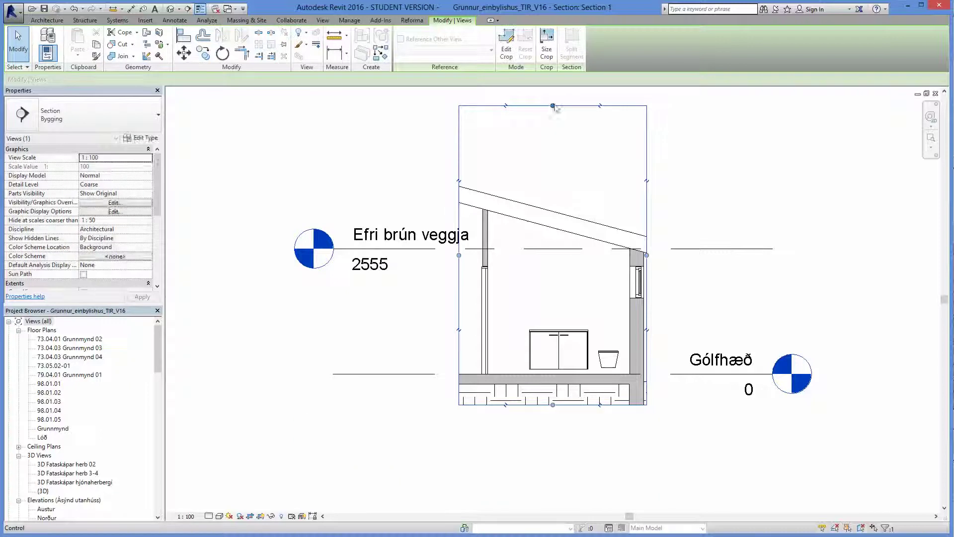
pyautogui.moveTo(553, 106); pyautogui.dragTo(553, 247)
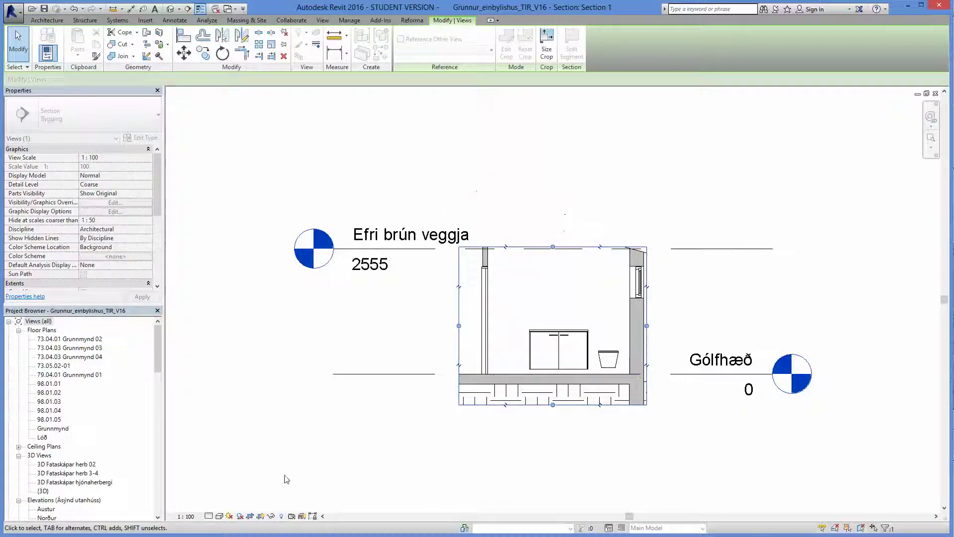
# - Set the section view's scale to 1:20 and its detail level to Medium
pyautogui.click(195, 517)
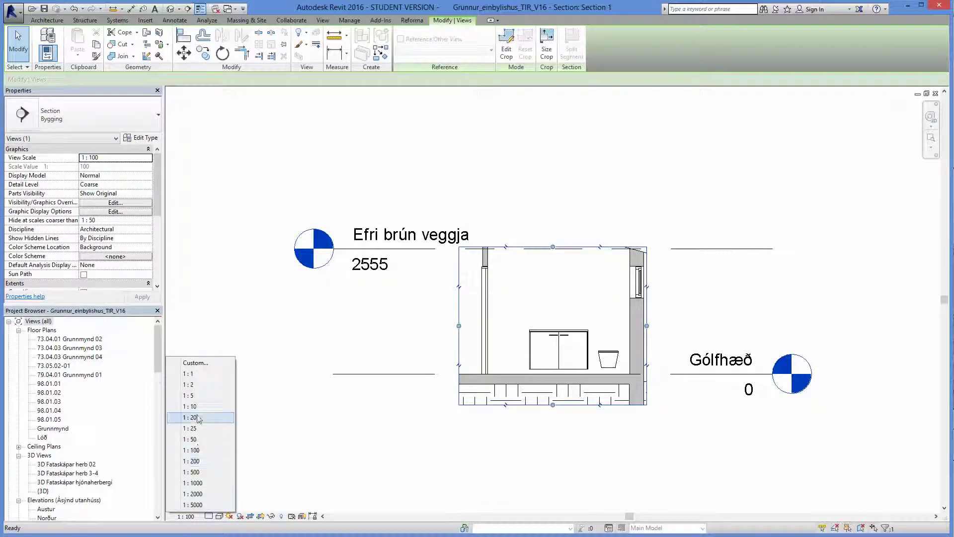
pyautogui.click(194, 418)
pyautogui.scroll(4, 562, 263)
pyautogui.moveTo(566, 268); pyautogui.dragTo(507, 290, button='middle')
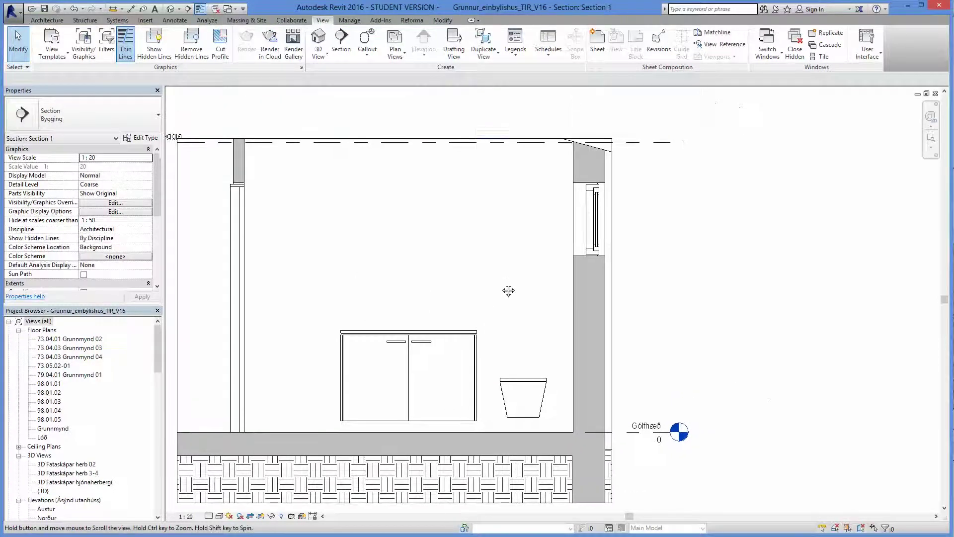
pyautogui.click(209, 516)
pyautogui.click(222, 495)
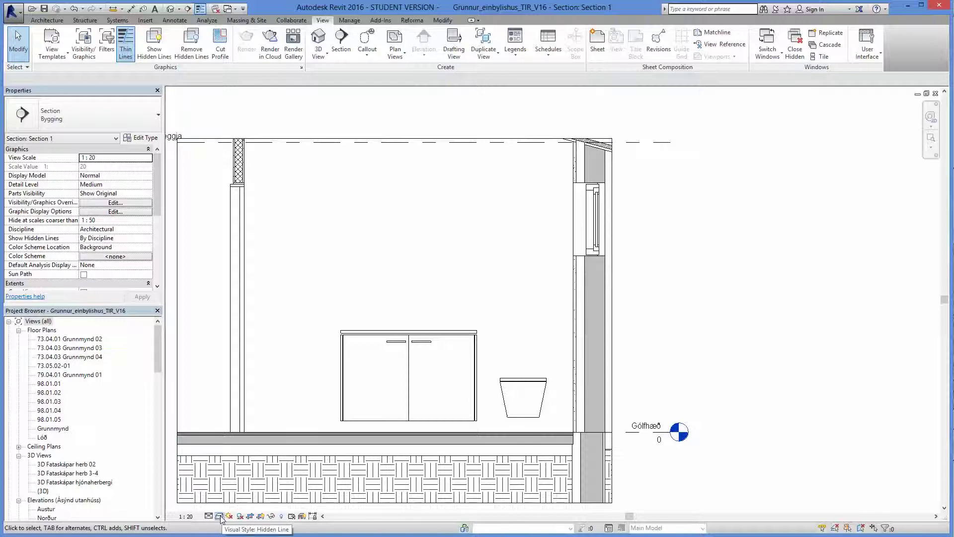
# - Display the section in Consistent Colors, and switch its visual style to Realistic
pyautogui.click(219, 517)
pyautogui.click(229, 483)
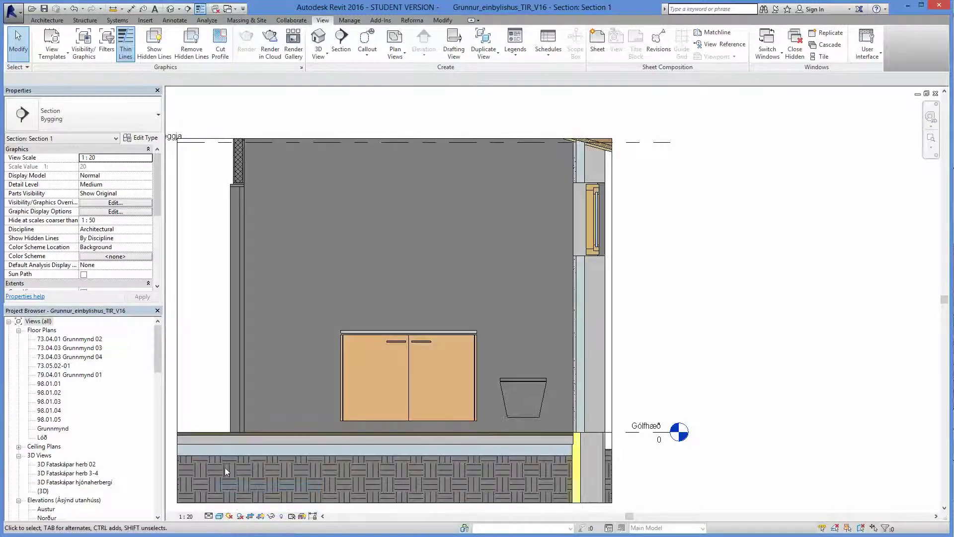
pyautogui.click(219, 516)
pyautogui.click(226, 495)
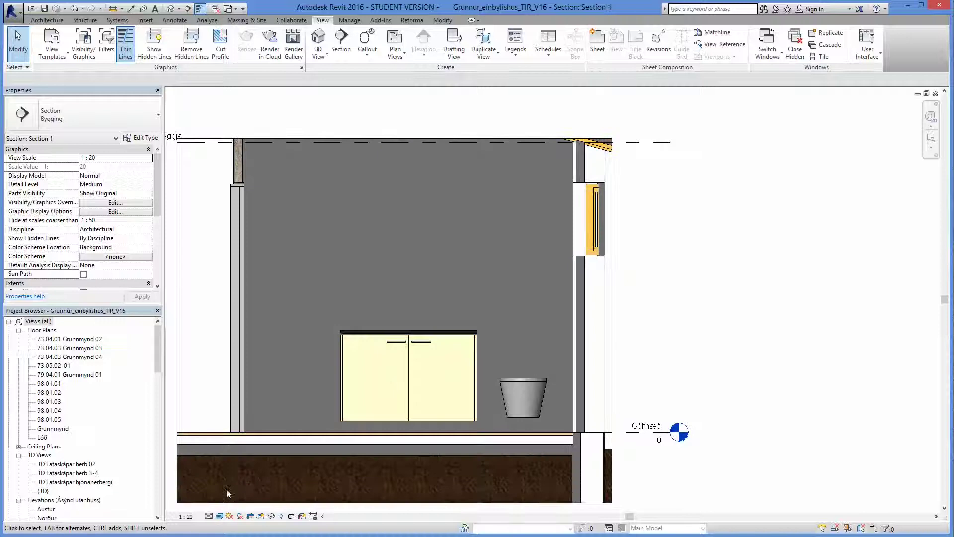
pyautogui.scroll(-1, 303, 426)
pyautogui.moveTo(303, 426); pyautogui.dragTo(344, 428, button='middle')
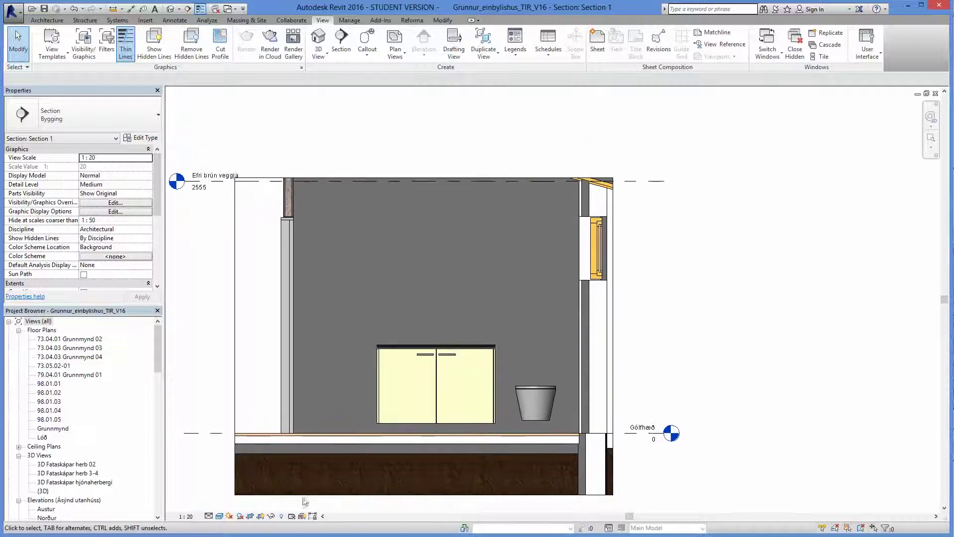
# - Turn on shadows in the bathroom section view
pyautogui.click(240, 516)
pyautogui.scroll(1, 448, 381)
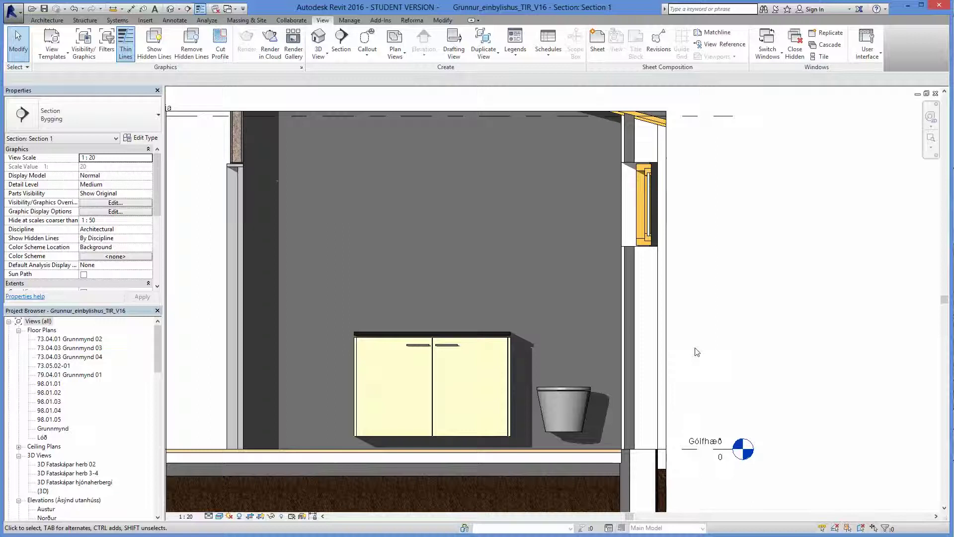
pyautogui.moveTo(697, 352); pyautogui.dragTo(718, 386, button='middle')
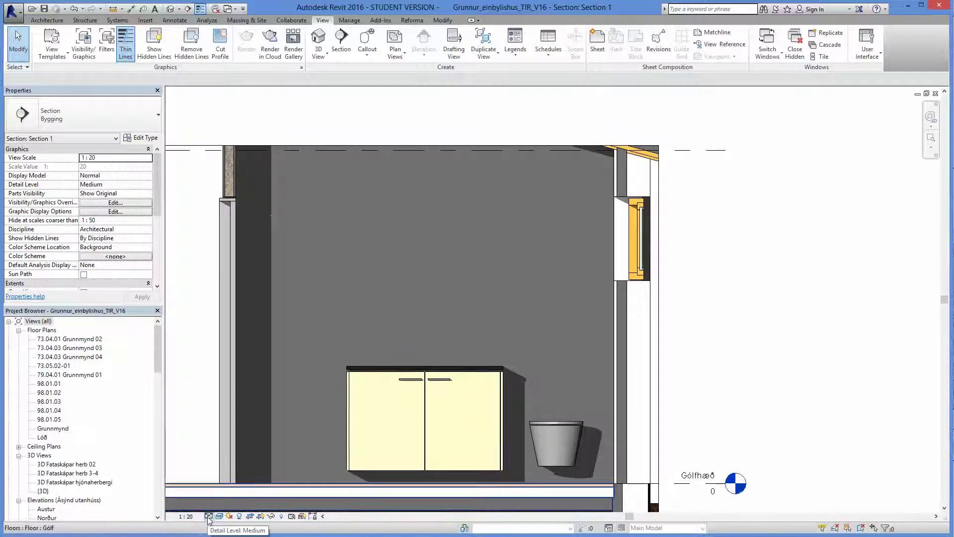
pyautogui.scroll(1, 490, 381)
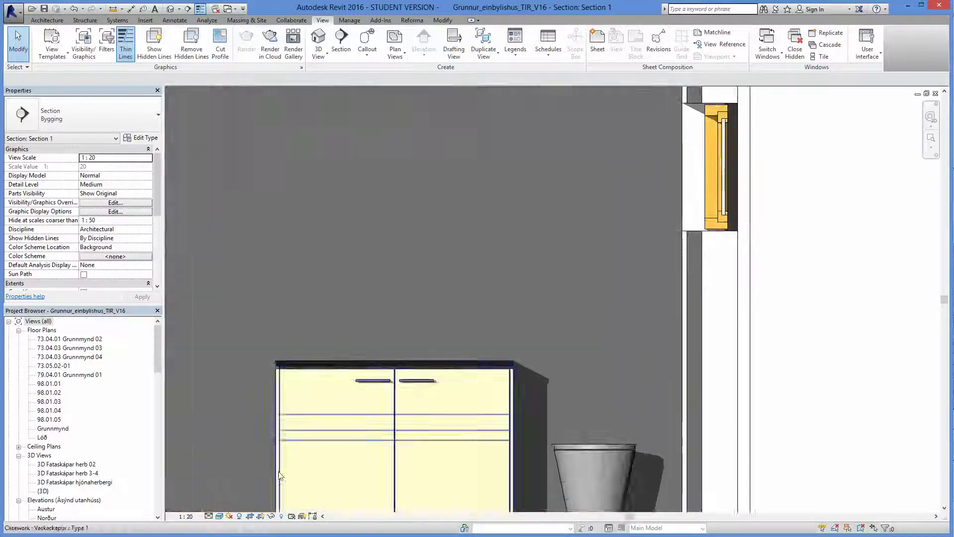
pyautogui.scroll(-1, 271, 481)
# - Set the section view's visual style to Hidden Line
pyautogui.click(219, 516)
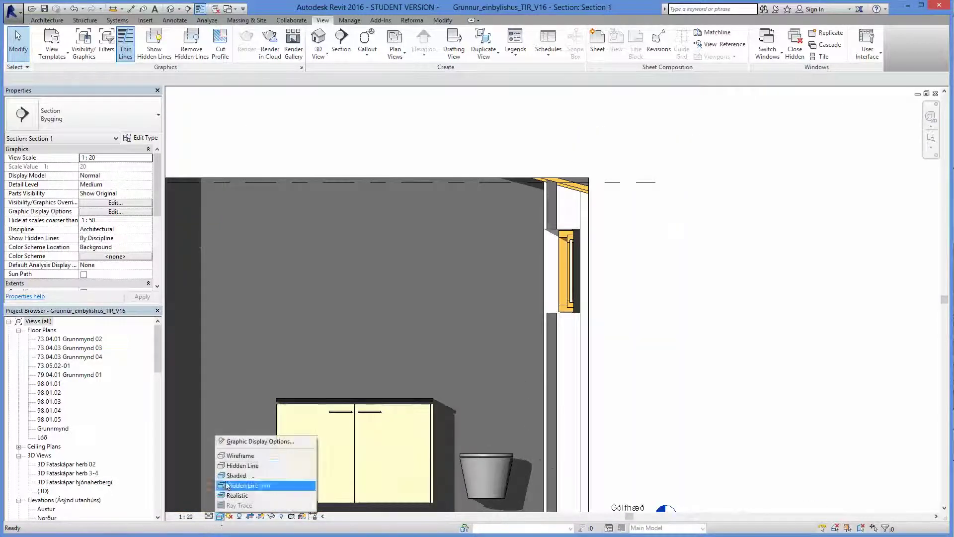
pyautogui.click(229, 469)
pyautogui.scroll(5, 471, 421)
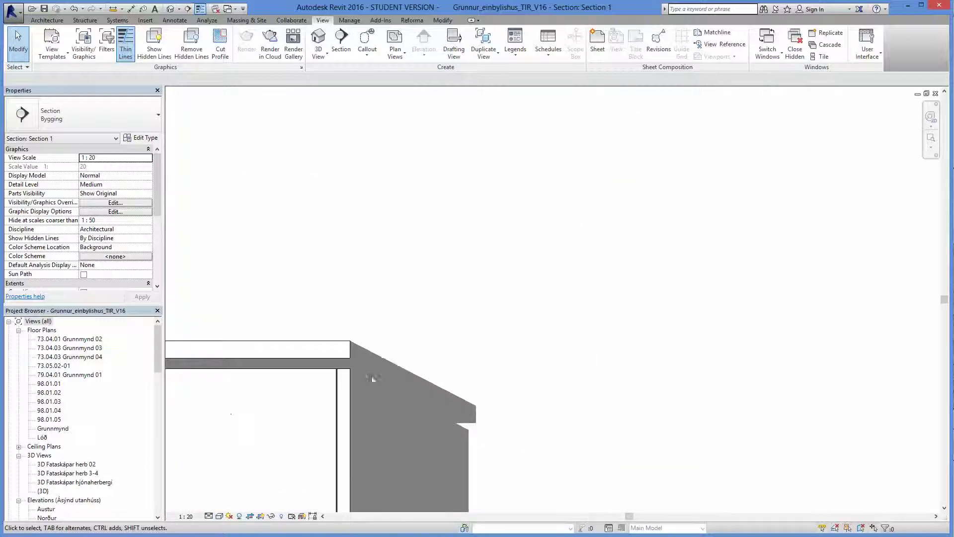
# - Select the countertop in the section and examine its end where it meets the top of the vanity cabinet
pyautogui.click(410, 389)
pyautogui.scroll(-4, 409, 387)
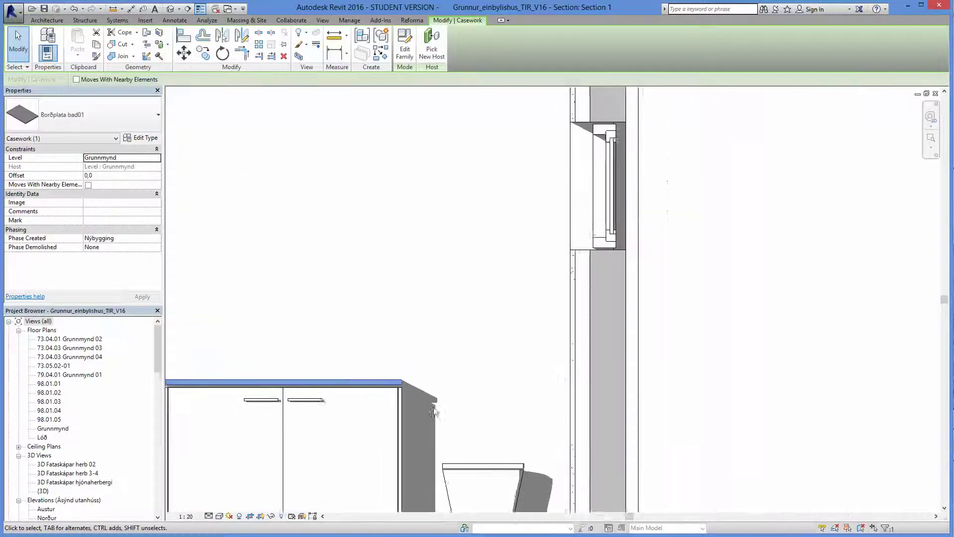
pyautogui.moveTo(432, 409); pyautogui.dragTo(565, 383, button='middle')
pyautogui.scroll(-1, 583, 406)
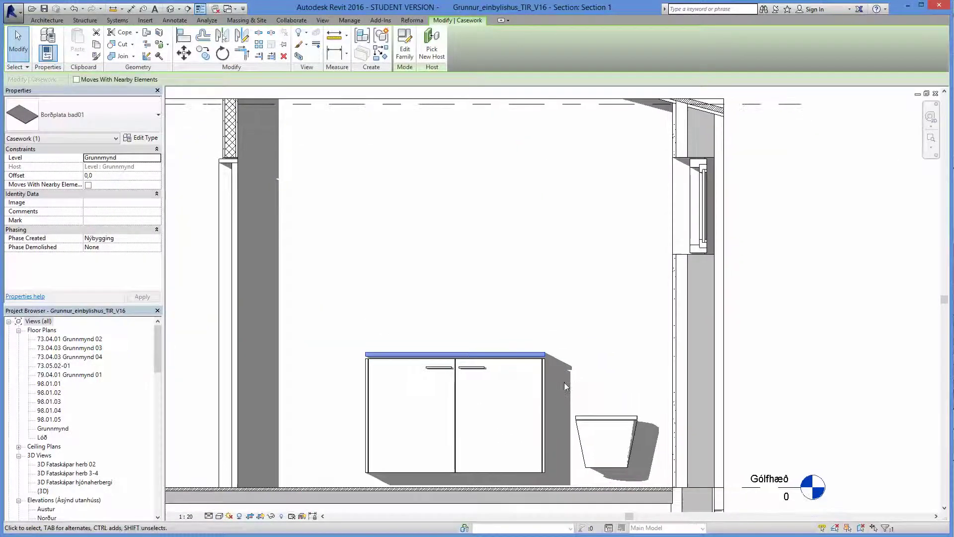
pyautogui.scroll(1, 558, 461)
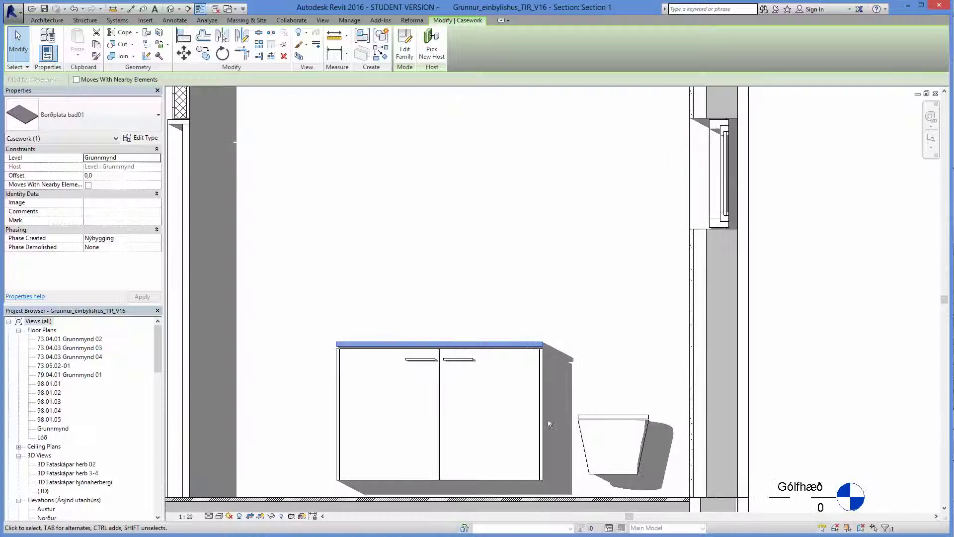
pyautogui.scroll(4, 555, 358)
pyautogui.scroll(2, 538, 332)
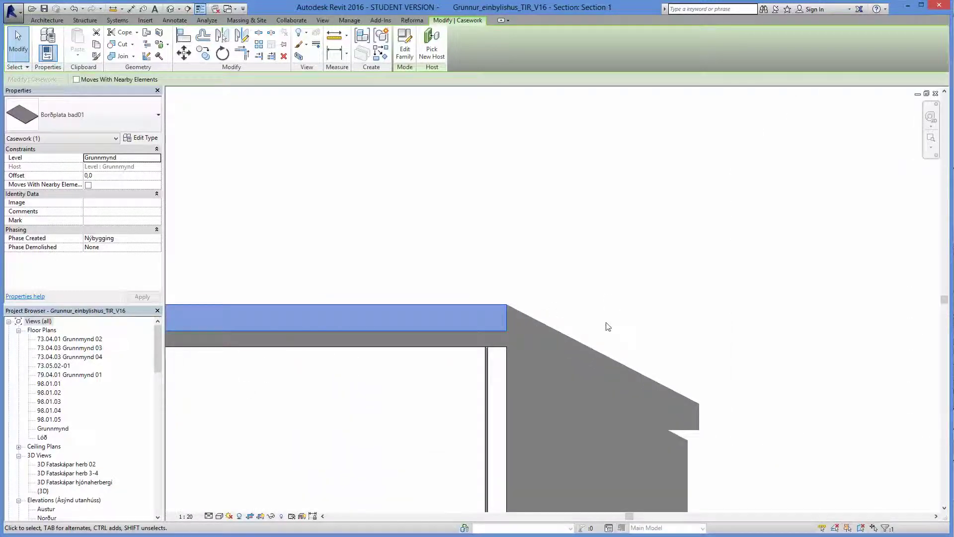
# - Measure the vertical gap between the countertop's underside and the top of the vanity cabinet at their end
pyautogui.click(334, 35)
pyautogui.click(507, 331)
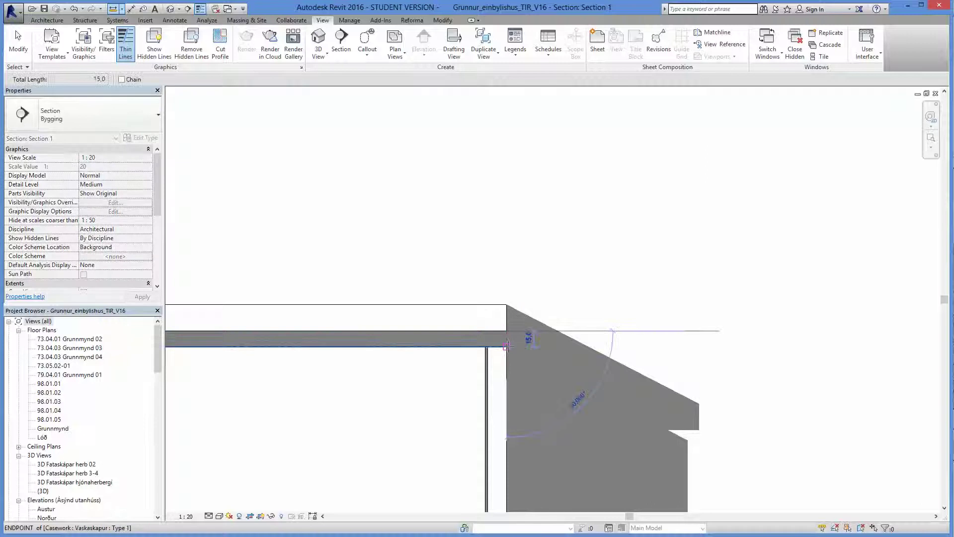
pyautogui.press('Escape')
pyautogui.press('Escape')
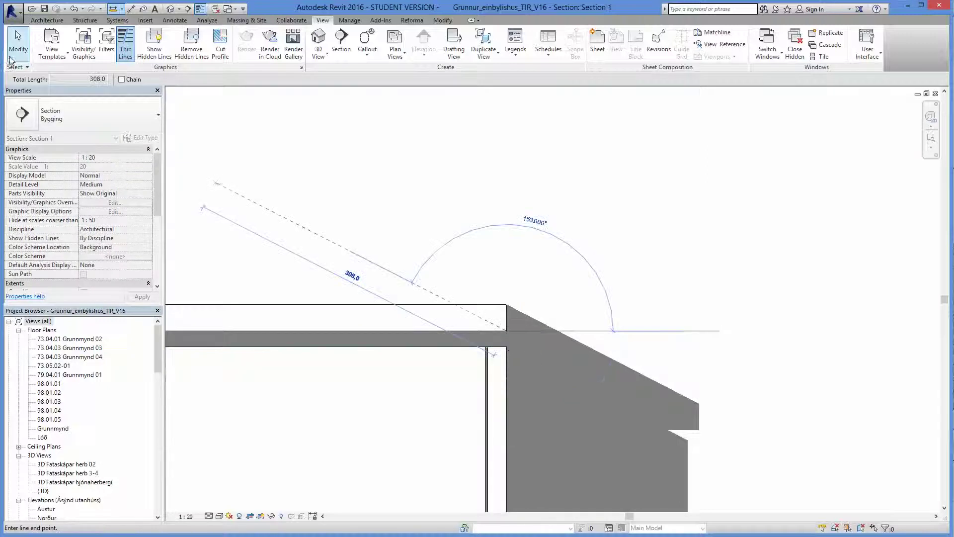
# - Try a height of 885 mm for the countertop's type, and undo the change
pyautogui.click(254, 321)
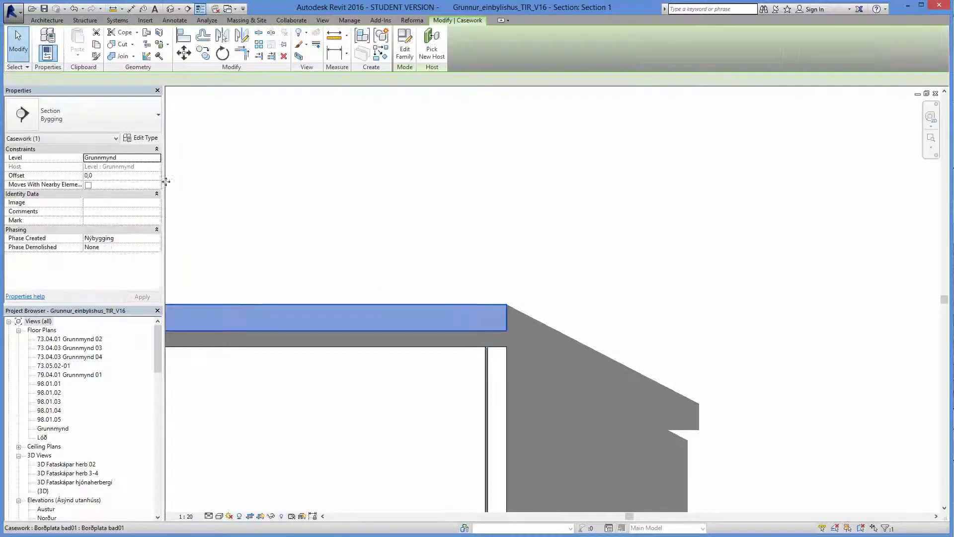
pyautogui.click(142, 138)
pyautogui.click(570, 222)
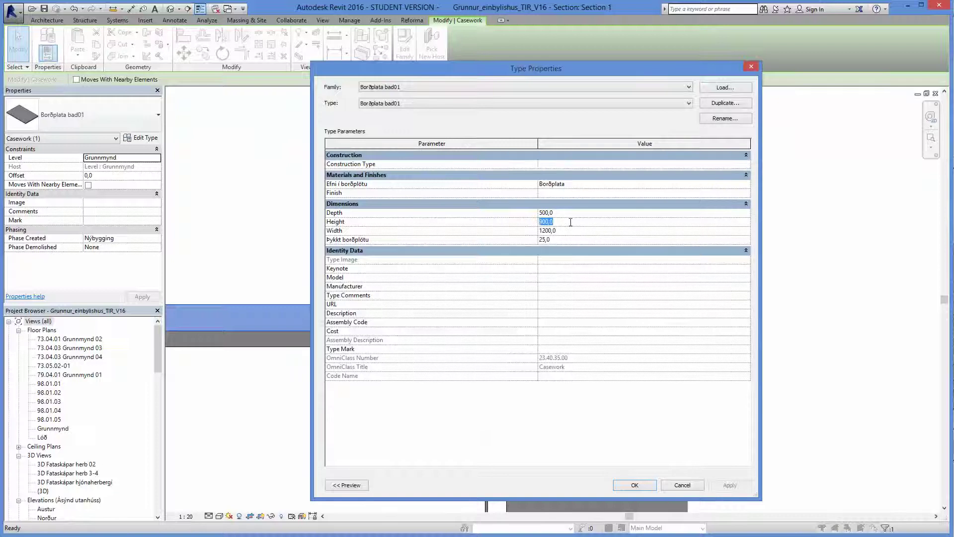
pyautogui.press('BackSpace')
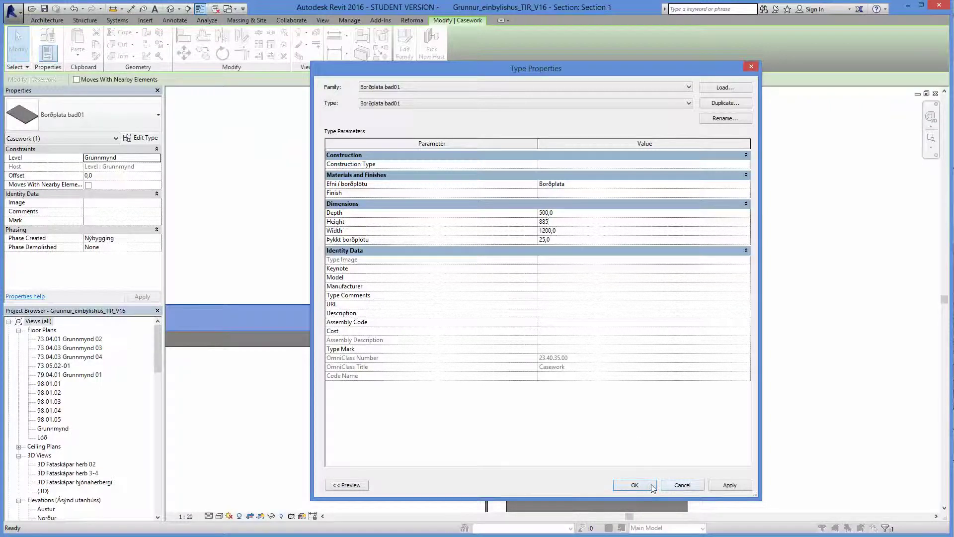
pyautogui.click(652, 486)
pyautogui.click(793, 440)
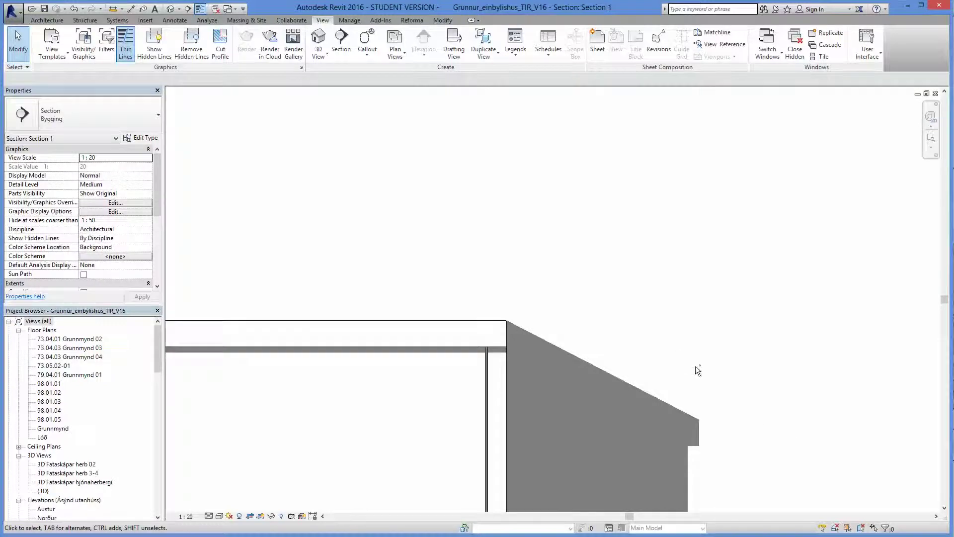
pyautogui.click(74, 9)
# - Move the countertop straight down 15 mm so its lower corner meets the top corner of the vanity cabinet
pyautogui.click(491, 334)
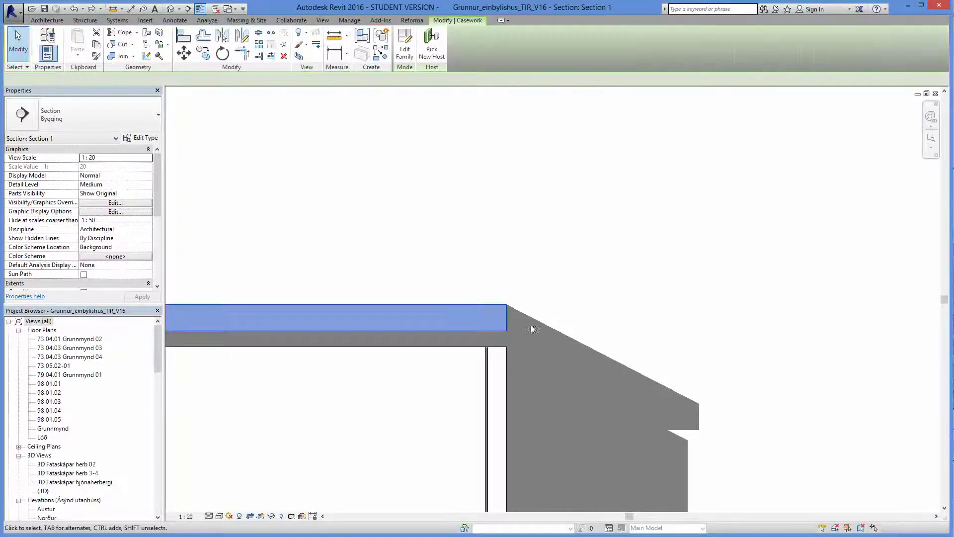
pyautogui.click(184, 52)
pyautogui.scroll(5, 503, 340)
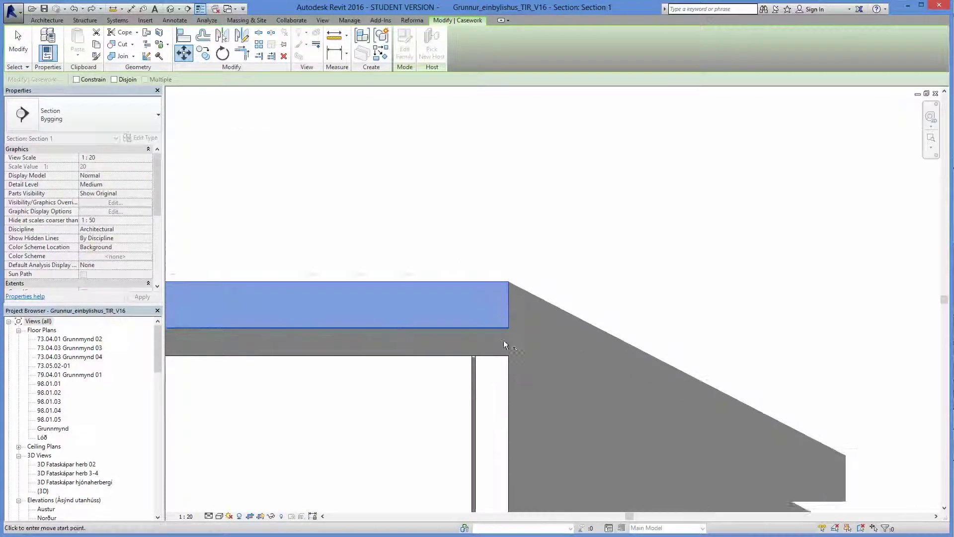
pyautogui.click(510, 319)
pyautogui.click(509, 348)
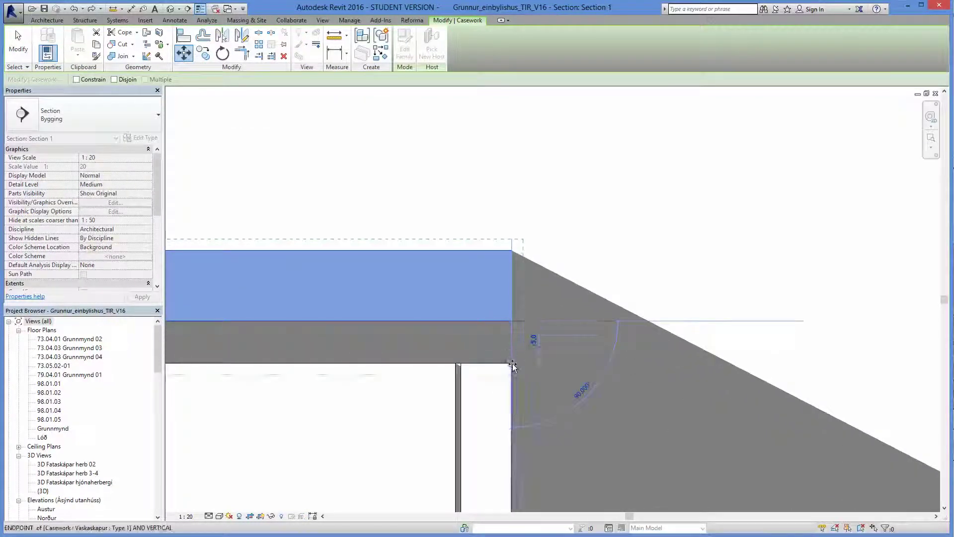
pyautogui.scroll(-5, 618, 265)
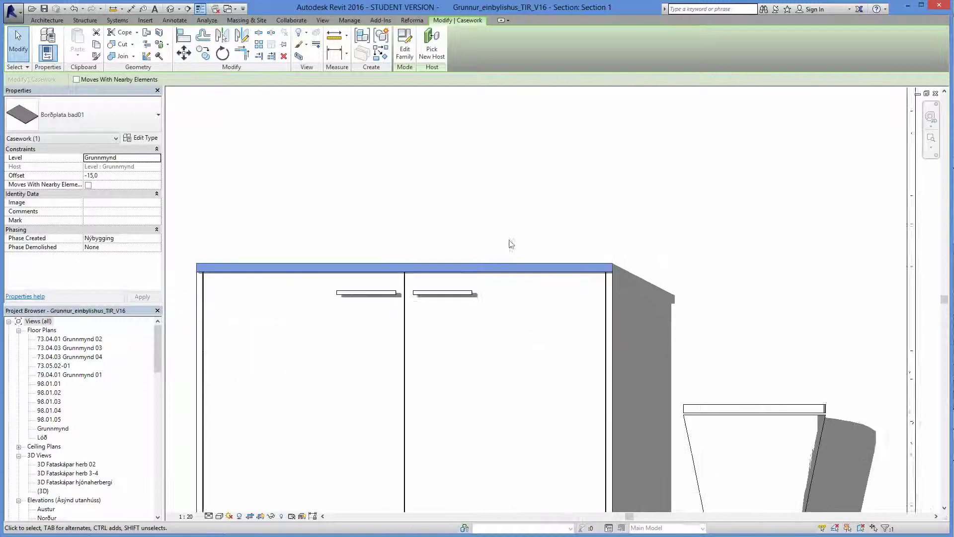
# - Check the Height value in the type properties of the moved countertop, leaving it as it is
pyautogui.click(147, 138)
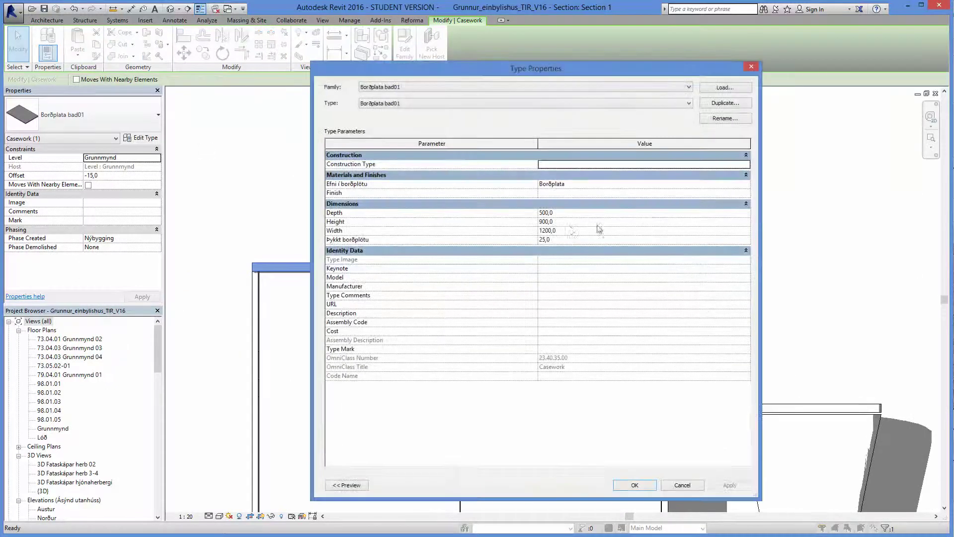
pyautogui.click(561, 222)
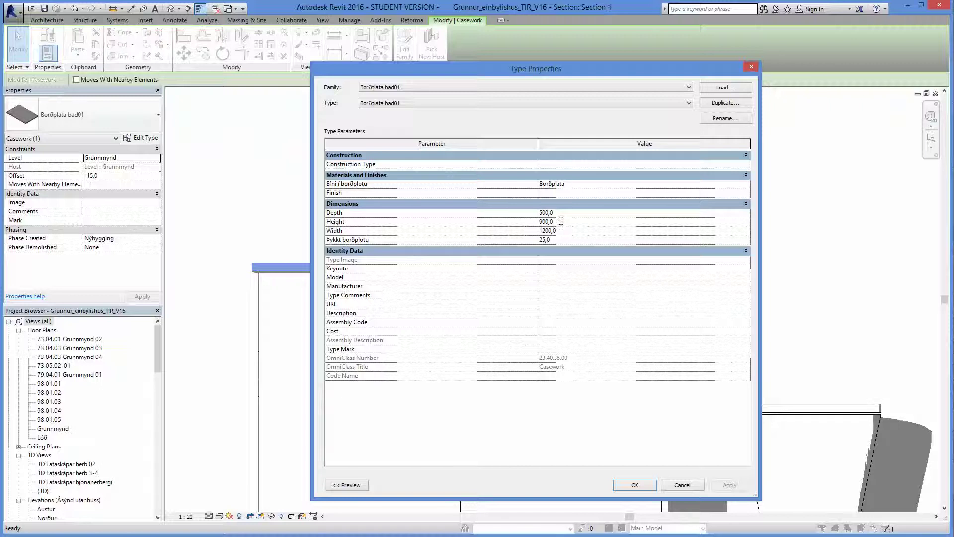
pyautogui.click(648, 485)
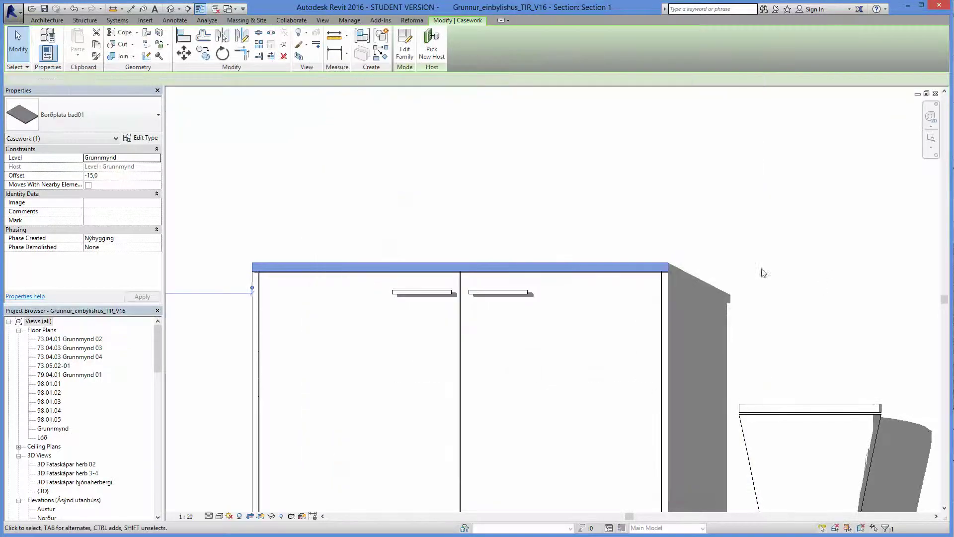
pyautogui.click(760, 270)
pyautogui.click(669, 266)
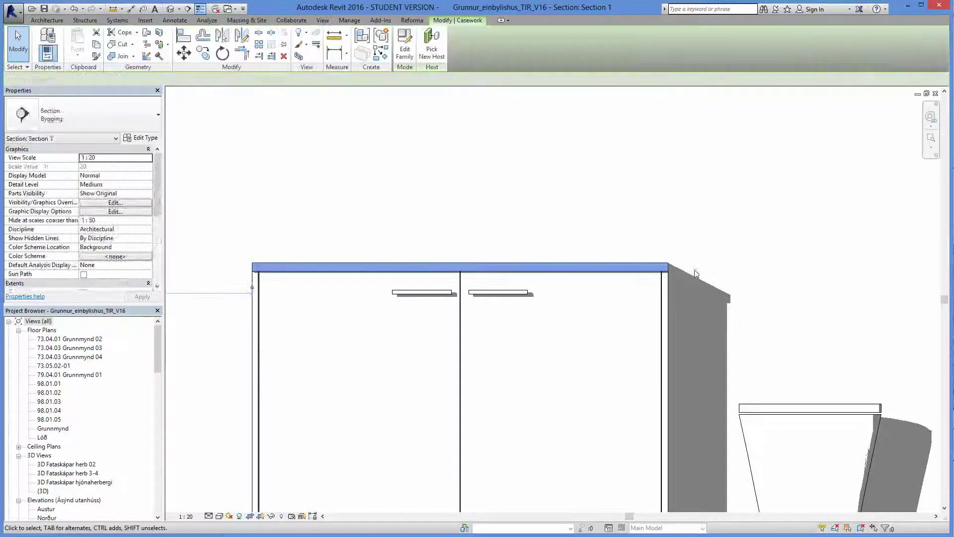
# - Set the Height of the countertop type Borðplata bad01 to 885 mm
pyautogui.click(141, 137)
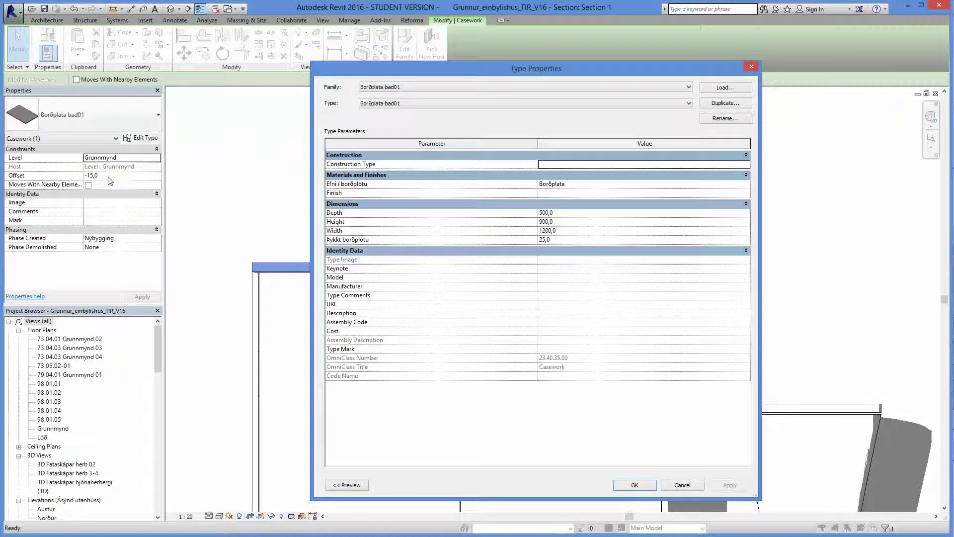
pyautogui.click(566, 222)
pyautogui.write('88')
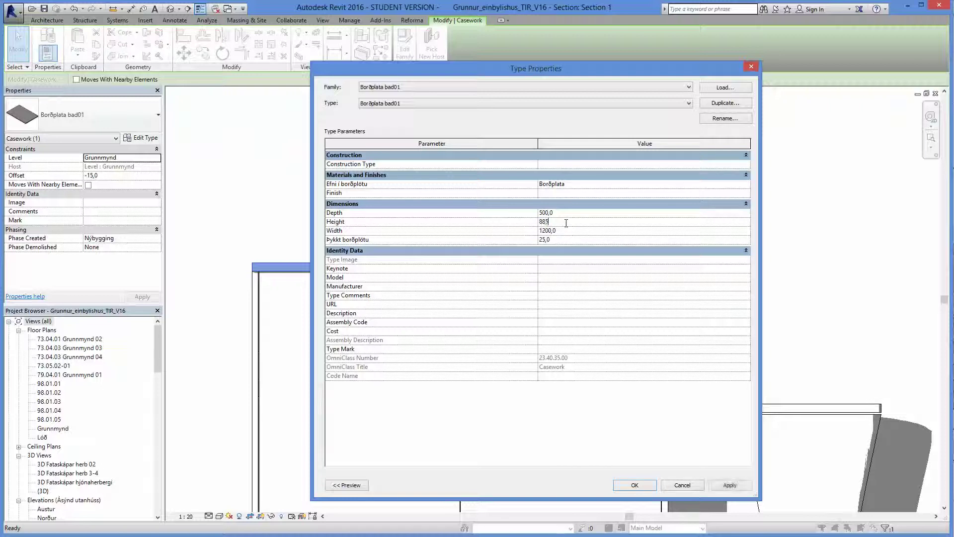
pyautogui.write('5')
pyautogui.click(635, 485)
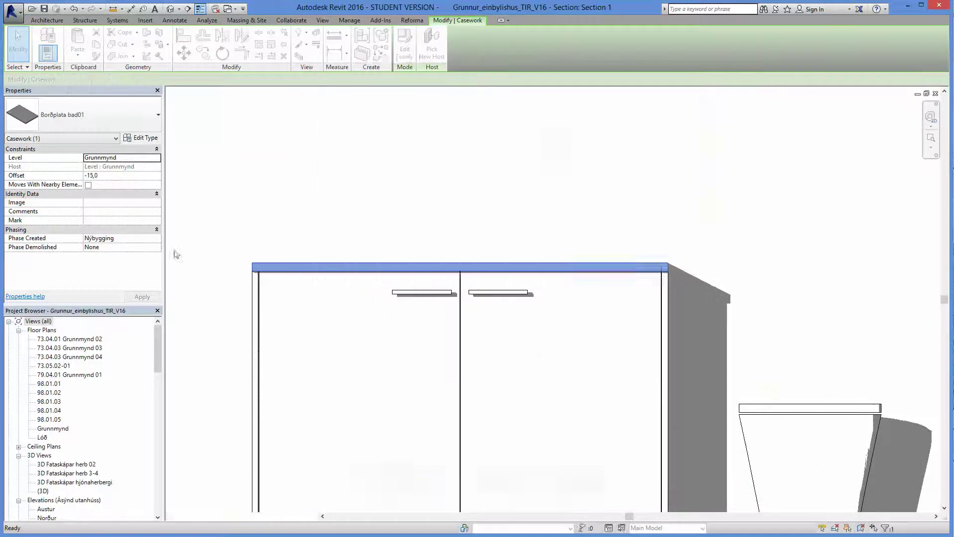
# - Set the countertop's offset from the Grunnmynd level to 0
pyautogui.click(116, 175)
pyautogui.write('0')
pyautogui.click(275, 189)
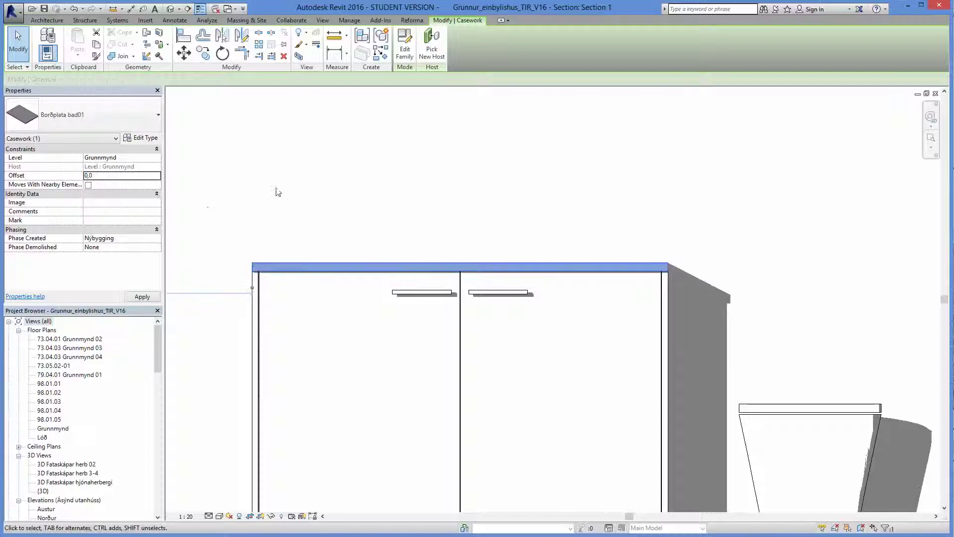
pyautogui.scroll(-2, 389, 261)
pyautogui.scroll(-1, 389, 261)
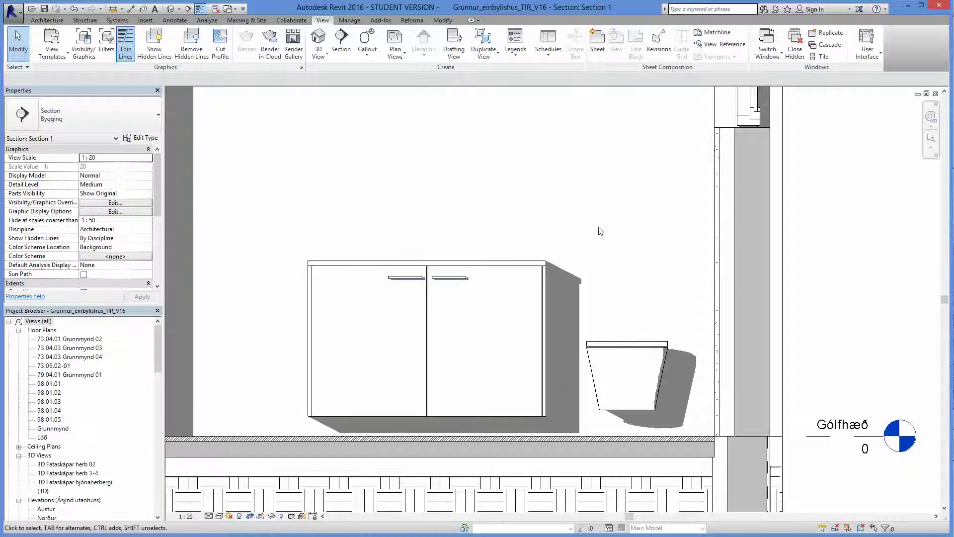
pyautogui.scroll(-4, 482, 195)
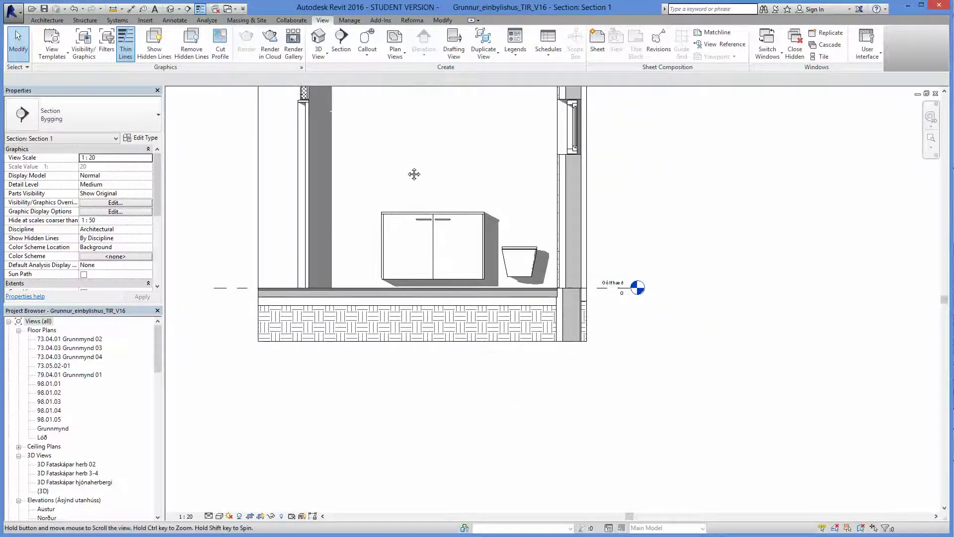
pyautogui.moveTo(413, 173); pyautogui.dragTo(426, 235, button='middle')
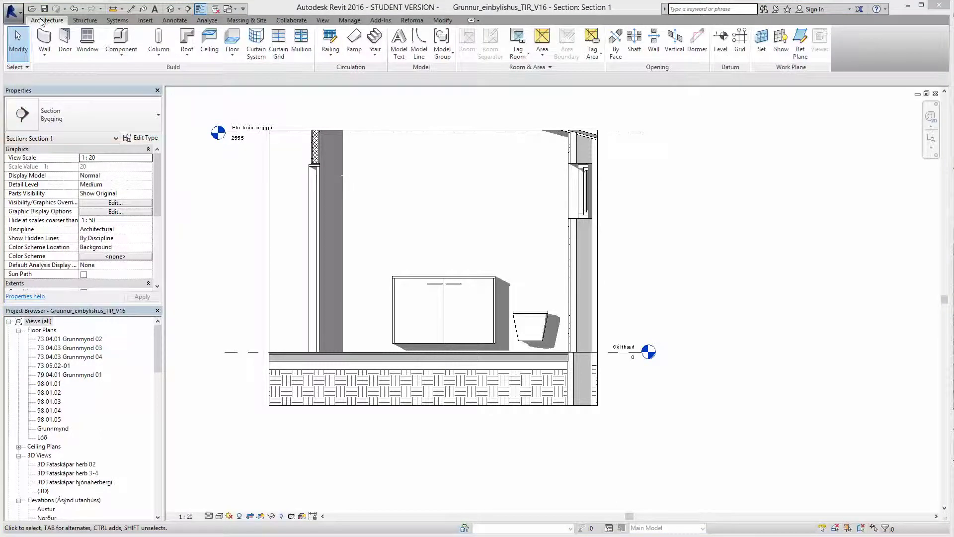
# - Load the washbasin family Baðvaskur Typa 01 from the Baðherbergi folder and try to place it on the countertop in the section
pyautogui.click(122, 40)
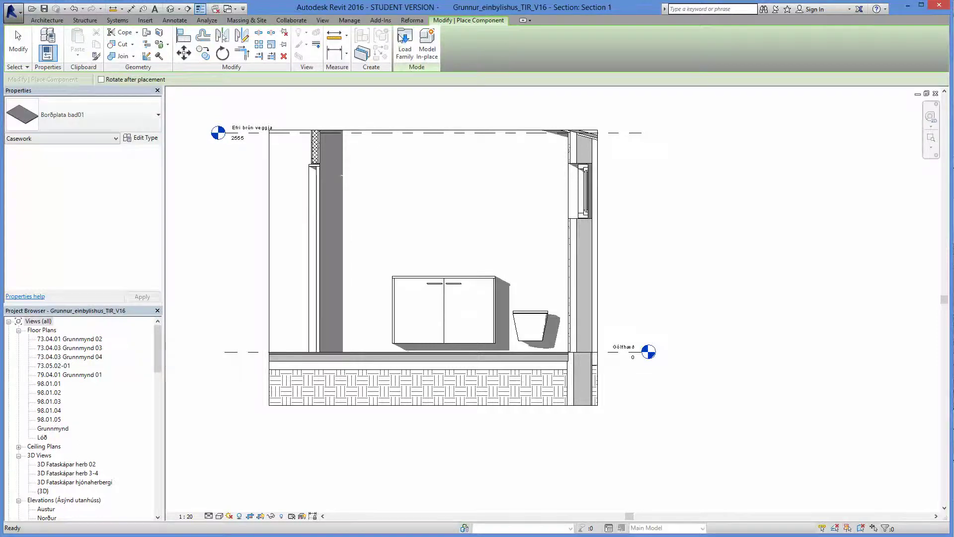
pyautogui.click(405, 45)
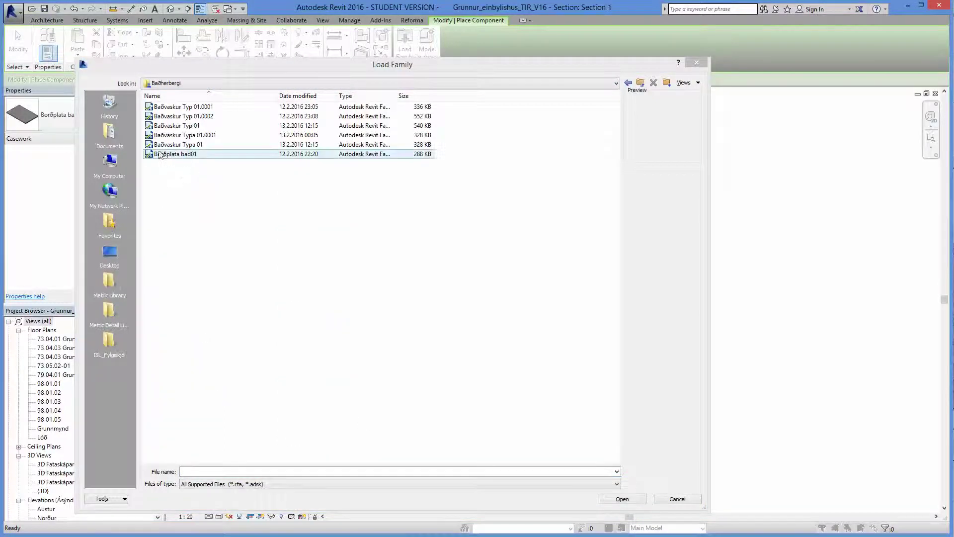
pyautogui.click(151, 125)
pyautogui.click(150, 144)
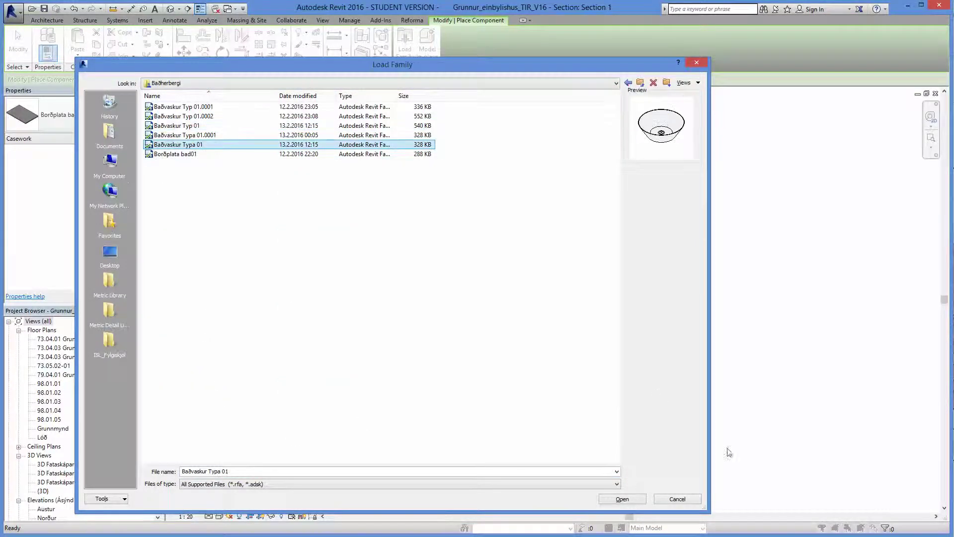
pyautogui.click(614, 498)
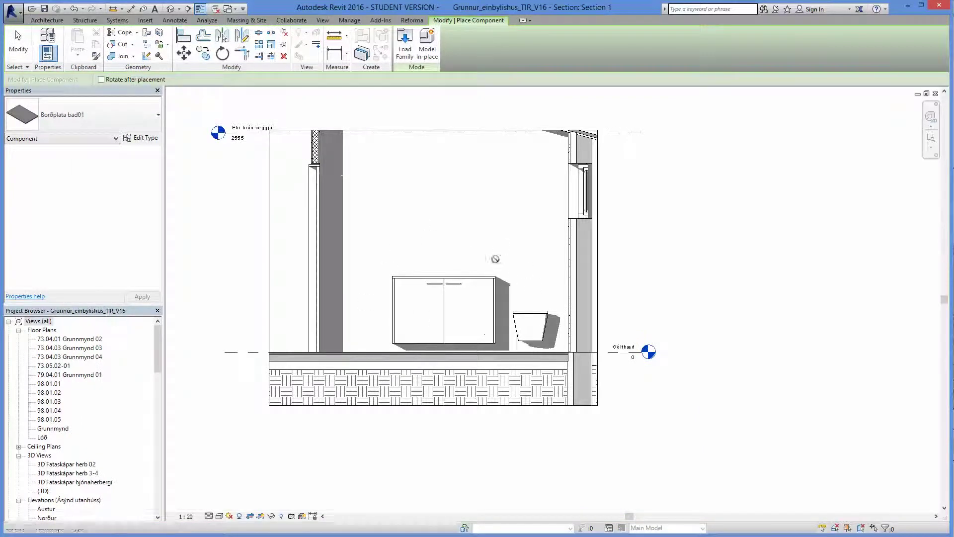
pyautogui.click(440, 275)
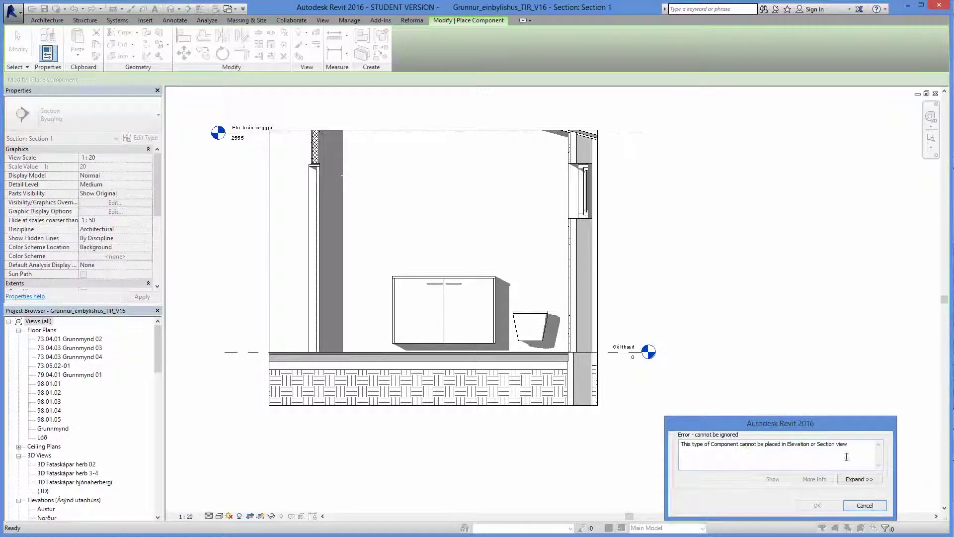
pyautogui.click(864, 506)
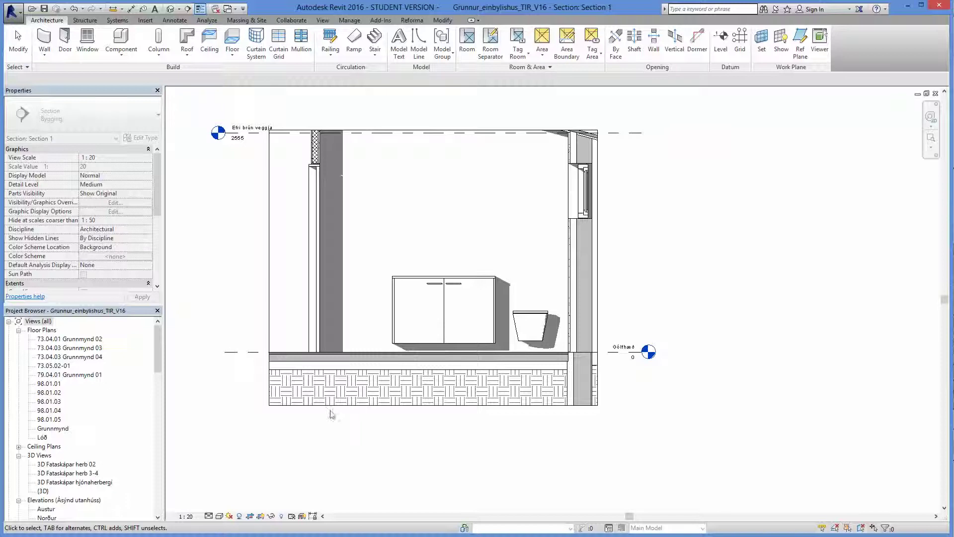
# - Place a Baðvaskur Typa 01 washbasin at the middle of the black vanity countertop in the Grunnmynd floor plan
pyautogui.doubleClick(59, 428)
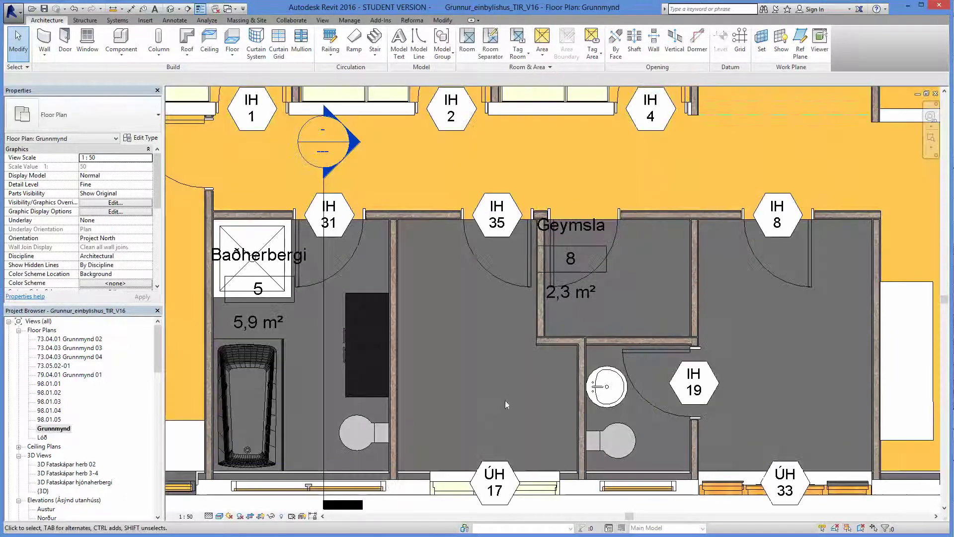
pyautogui.scroll(-1, 462, 401)
pyautogui.moveTo(462, 401); pyautogui.dragTo(530, 382, button='middle')
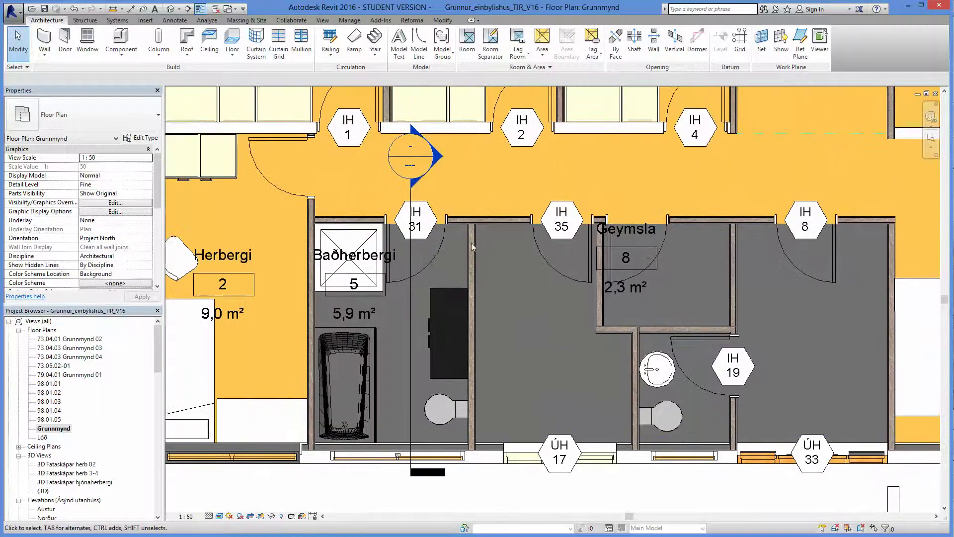
pyautogui.click(118, 54)
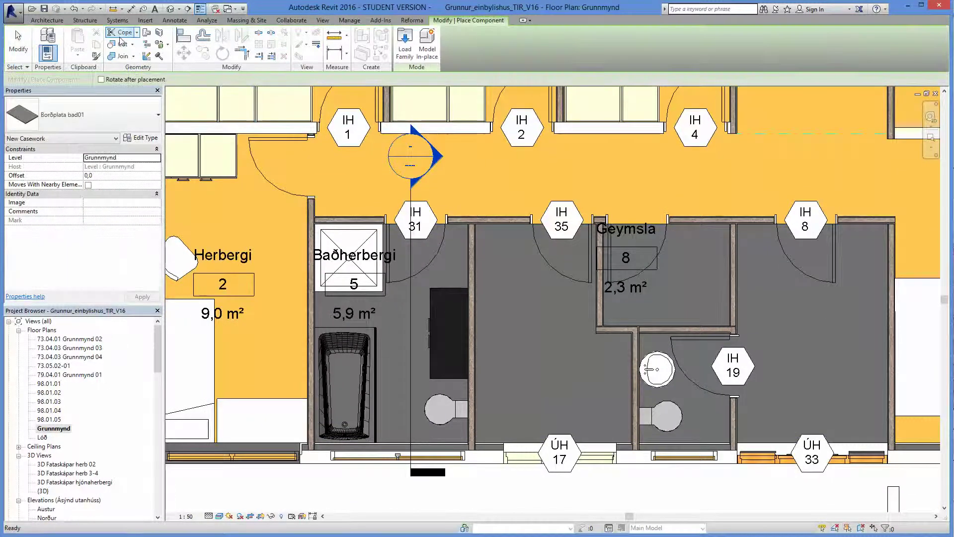
pyautogui.click(116, 114)
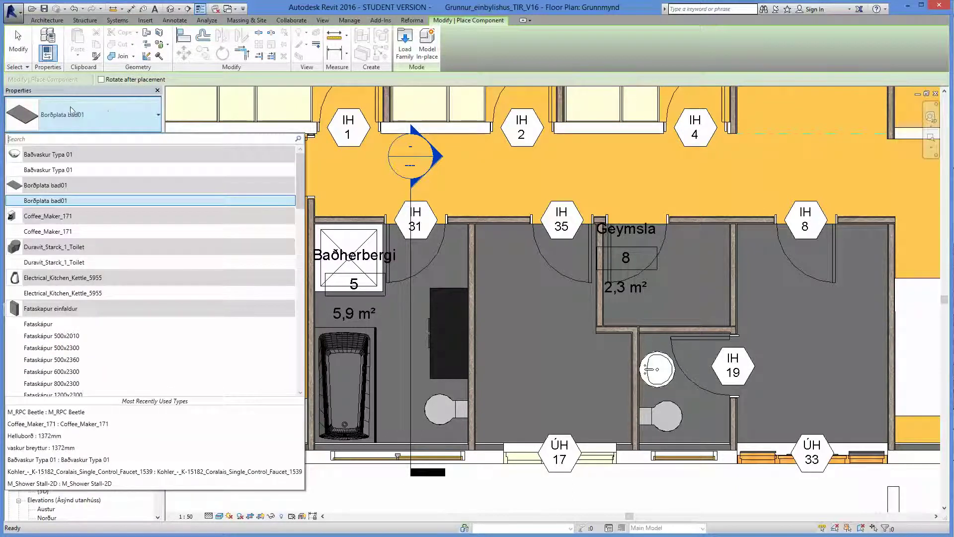
pyautogui.click(65, 174)
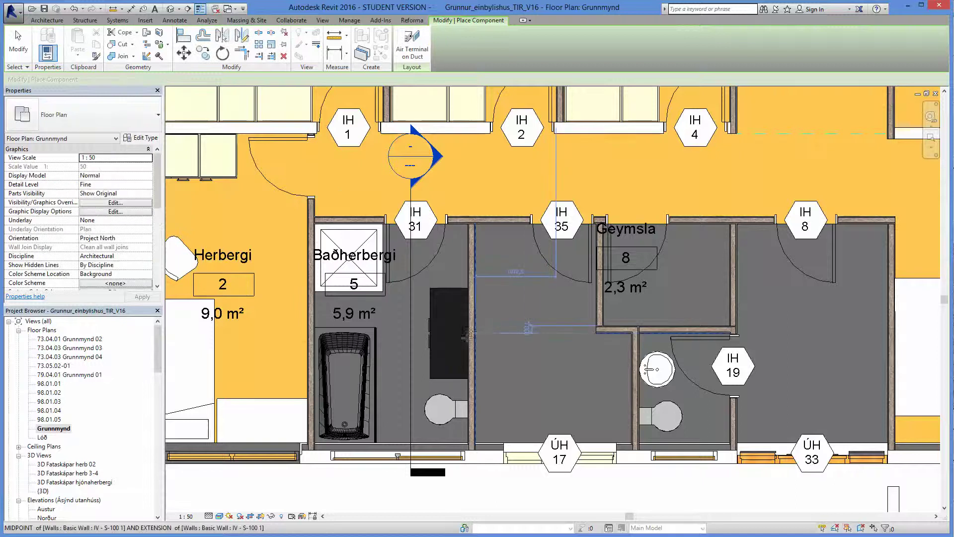
pyautogui.scroll(5, 467, 332)
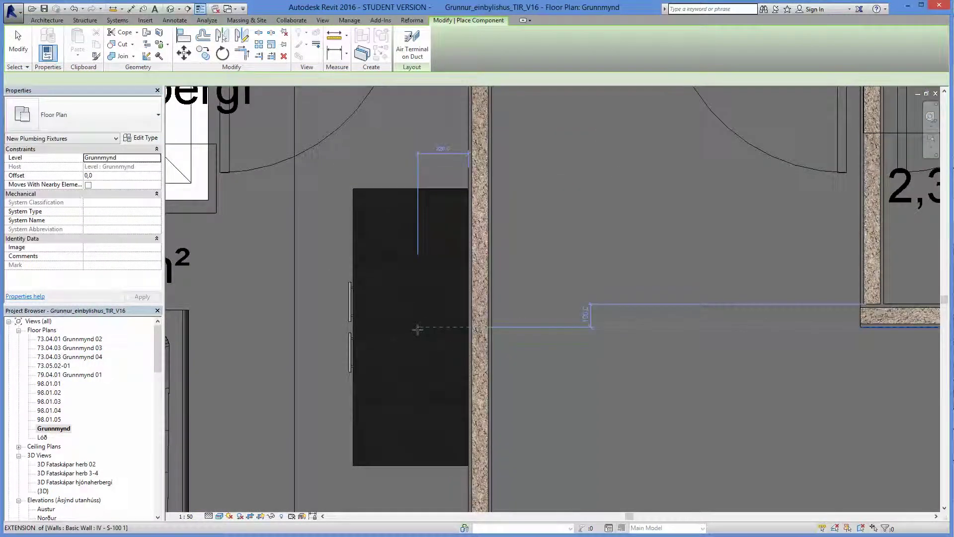
pyautogui.click(413, 328)
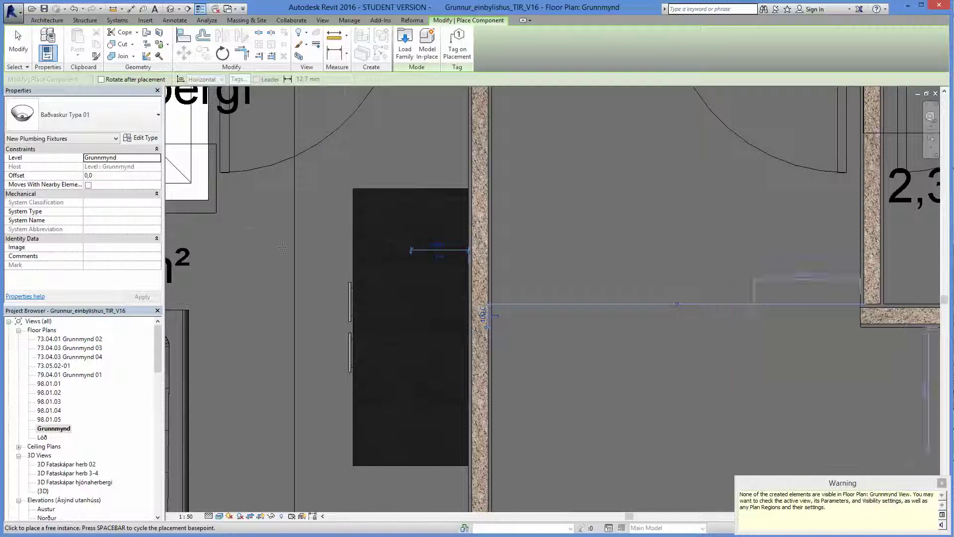
# - Set the offset of the Baðvaskur Typa 01 washbasin being placed to 900 and leave placement mode
pyautogui.click(94, 175)
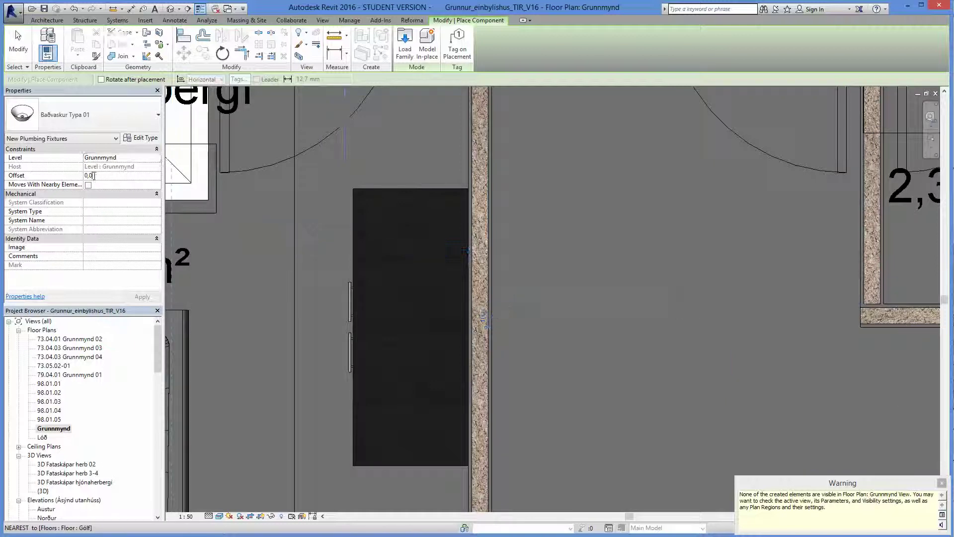
pyautogui.moveTo(97, 175); pyautogui.dragTo(78, 182)
pyautogui.write('900')
pyautogui.press('Return')
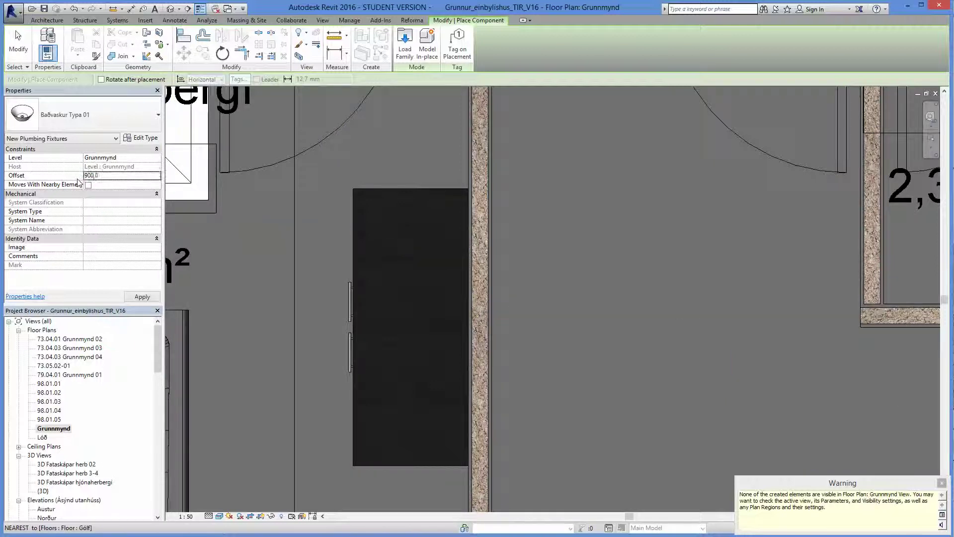
pyautogui.click(140, 296)
pyautogui.press('Escape')
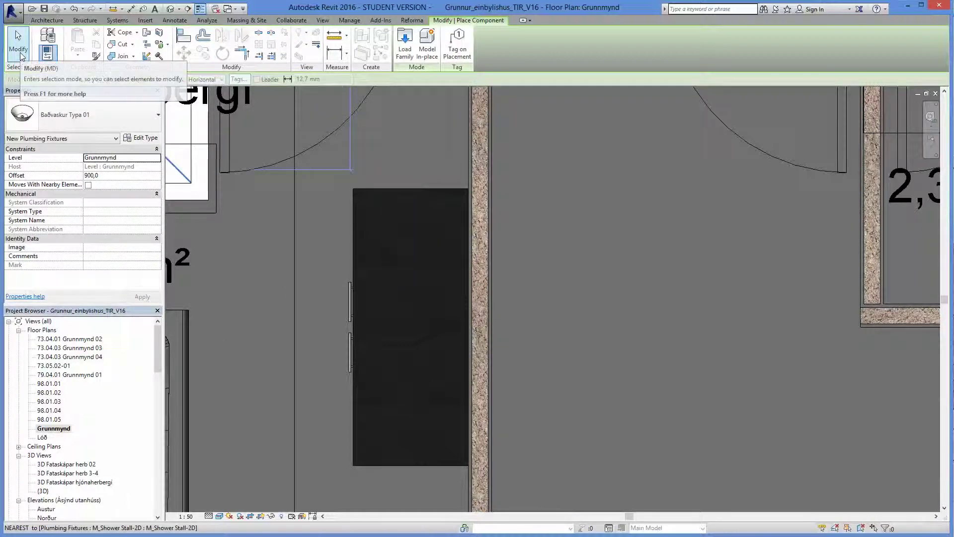
pyautogui.click(21, 52)
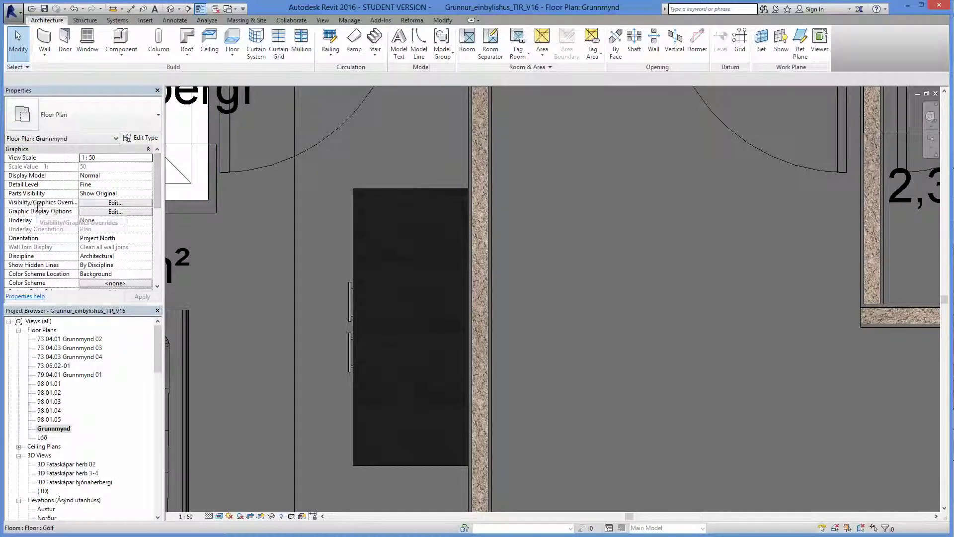
# - Check the Visibility/Graphic Overrides of the Grunnmynd floor plan for the Plumbing Fixtures category, without changing anything
pyautogui.click(106, 203)
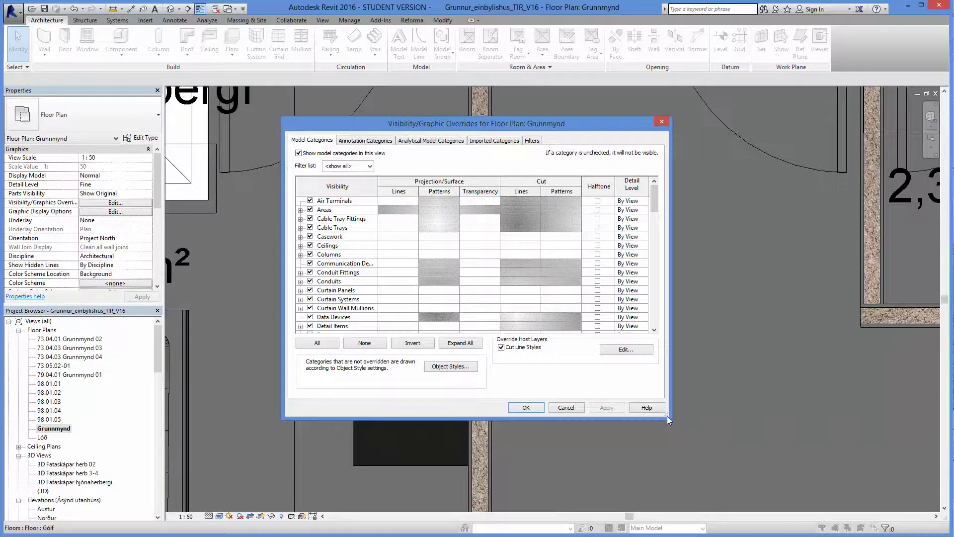
pyautogui.moveTo(667, 415); pyautogui.dragTo(702, 459)
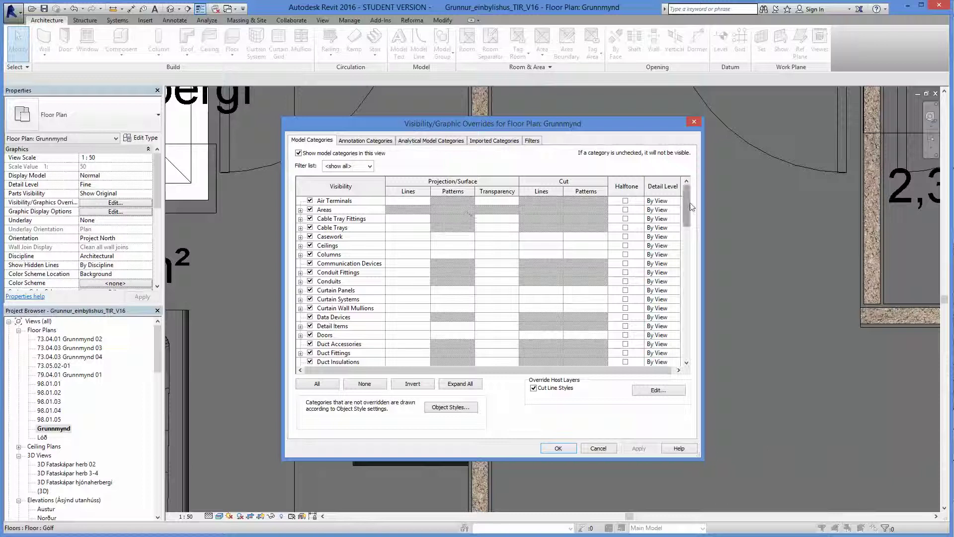
pyautogui.moveTo(688, 209); pyautogui.dragTo(690, 265)
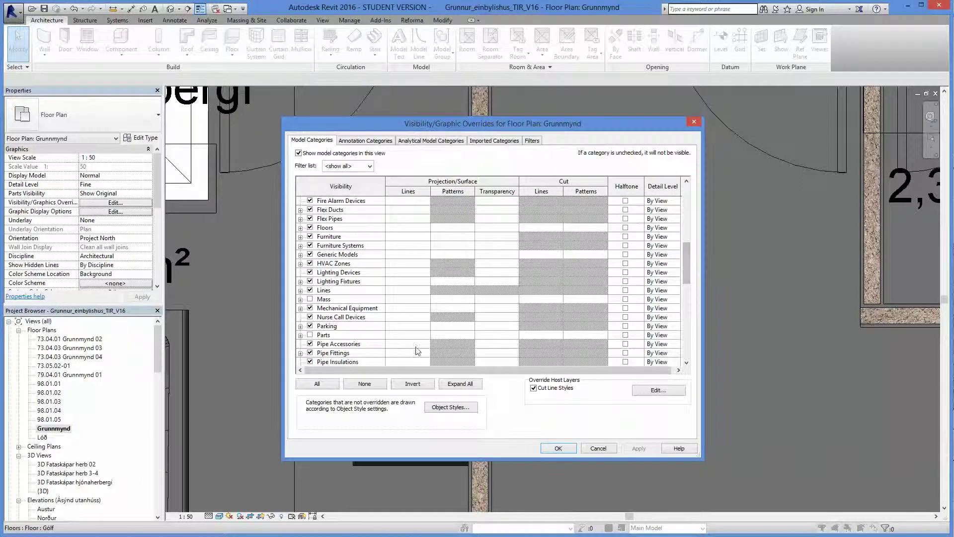
pyautogui.scroll(-3, 403, 348)
pyautogui.scroll(-4, 378, 341)
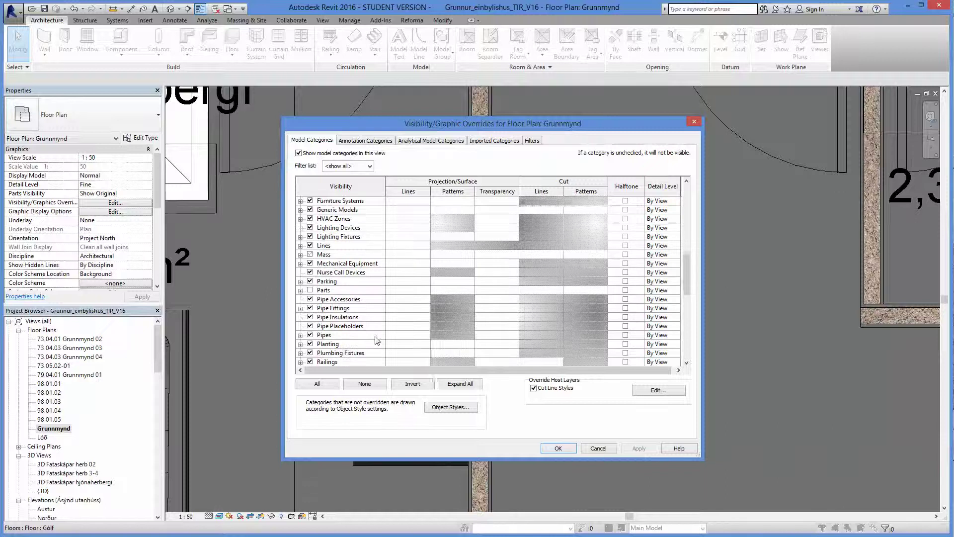
pyautogui.scroll(-1, 379, 339)
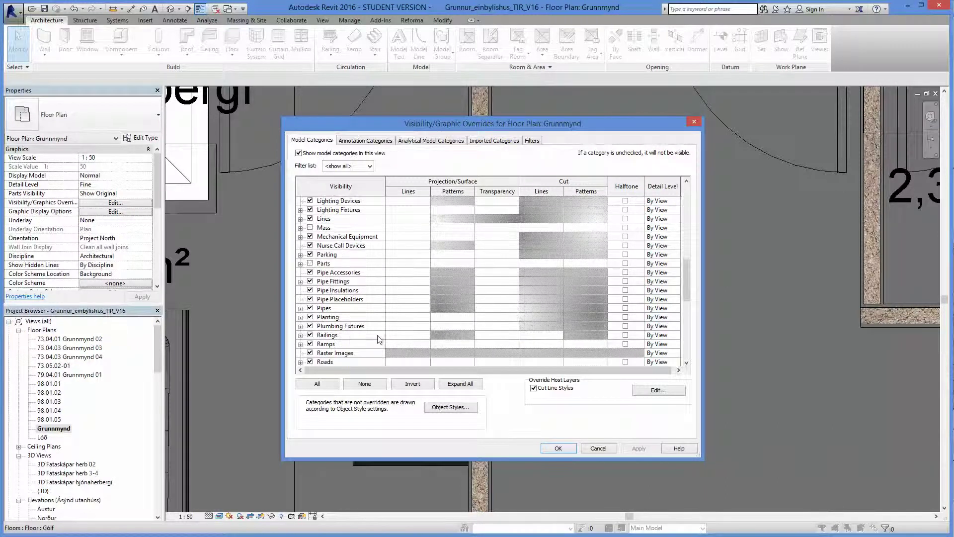
pyautogui.click(300, 326)
pyautogui.click(300, 326)
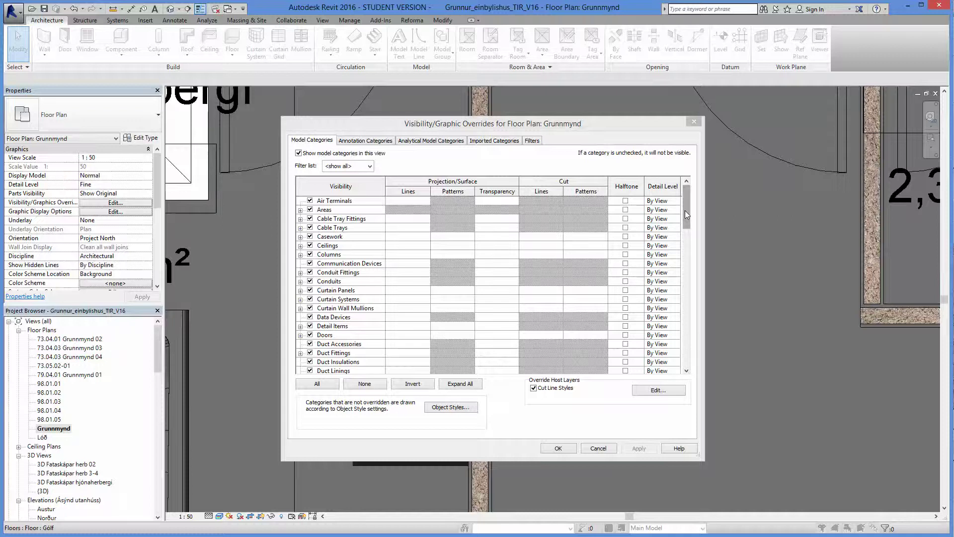
pyautogui.moveTo(688, 215); pyautogui.dragTo(689, 338)
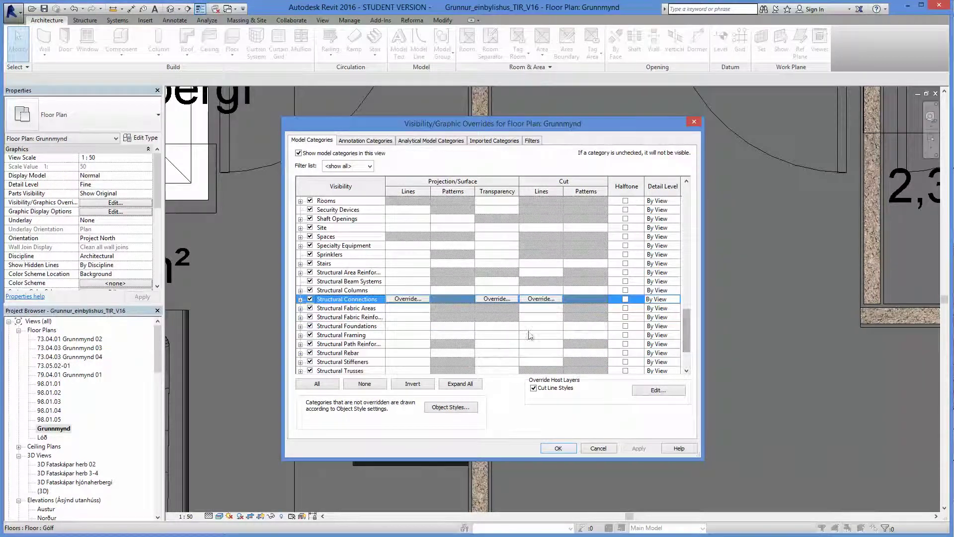
pyautogui.click(598, 449)
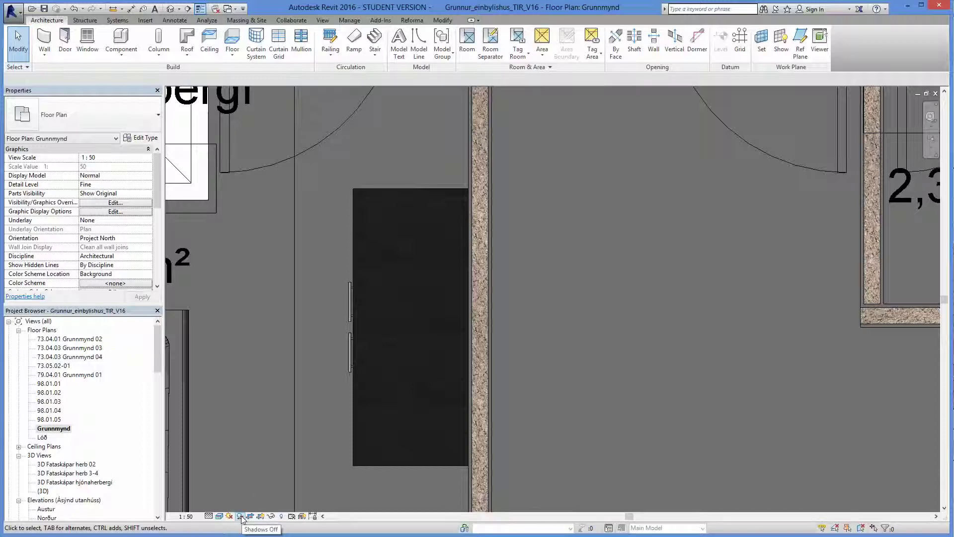
# - Look for the washbasin in the floor plan by revealing hidden elements in Wireframe style, and end the reveal mode
pyautogui.click(284, 520)
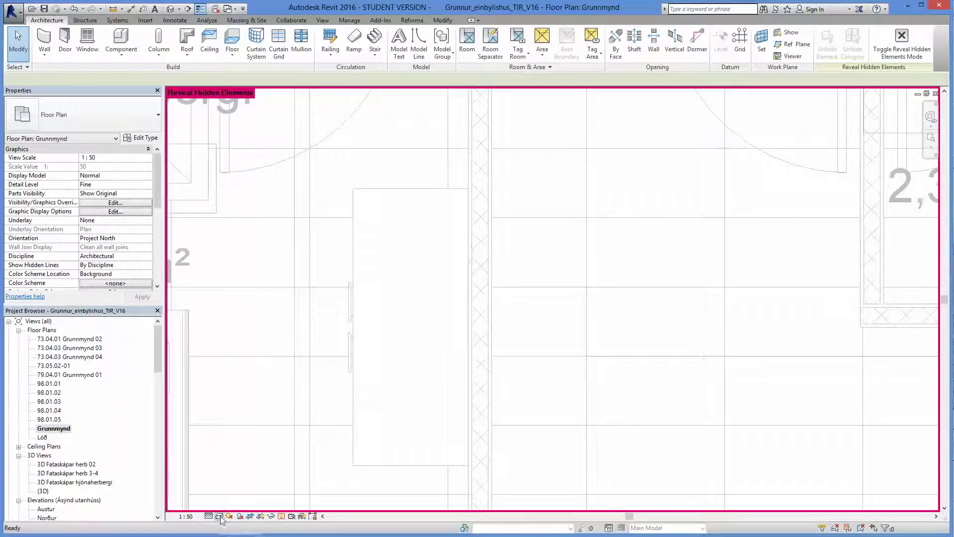
pyautogui.click(219, 515)
pyautogui.click(229, 456)
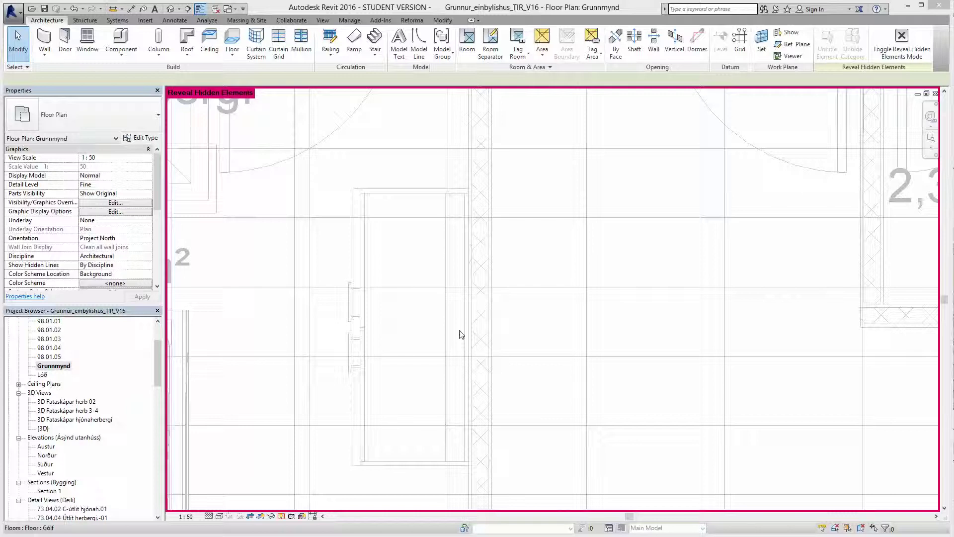
pyautogui.click(281, 516)
# - Open the Section 1 view from the section line through the bathroom to inspect the washbasin above the vanity
pyautogui.scroll(-3, 264, 397)
pyautogui.scroll(-2, 264, 398)
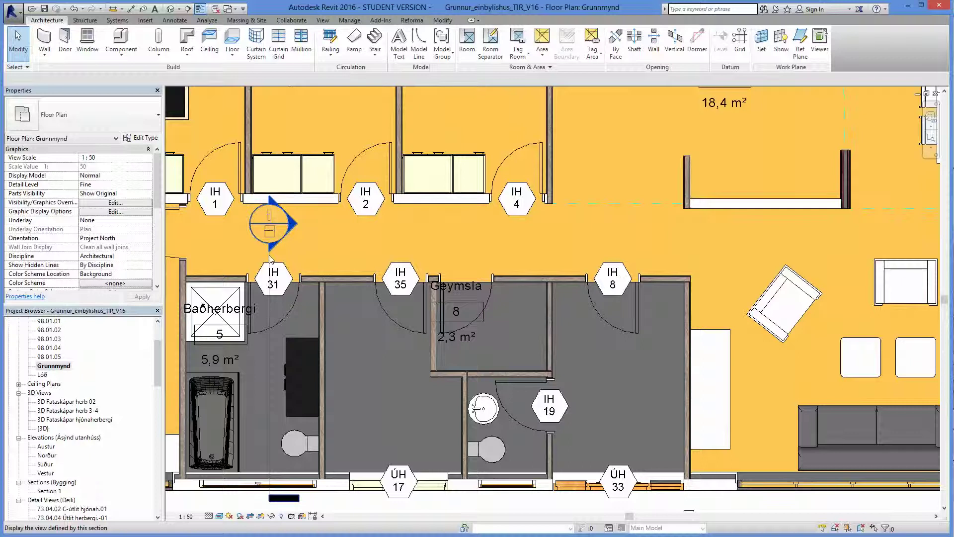
pyautogui.rightClick(270, 258)
pyautogui.click(308, 313)
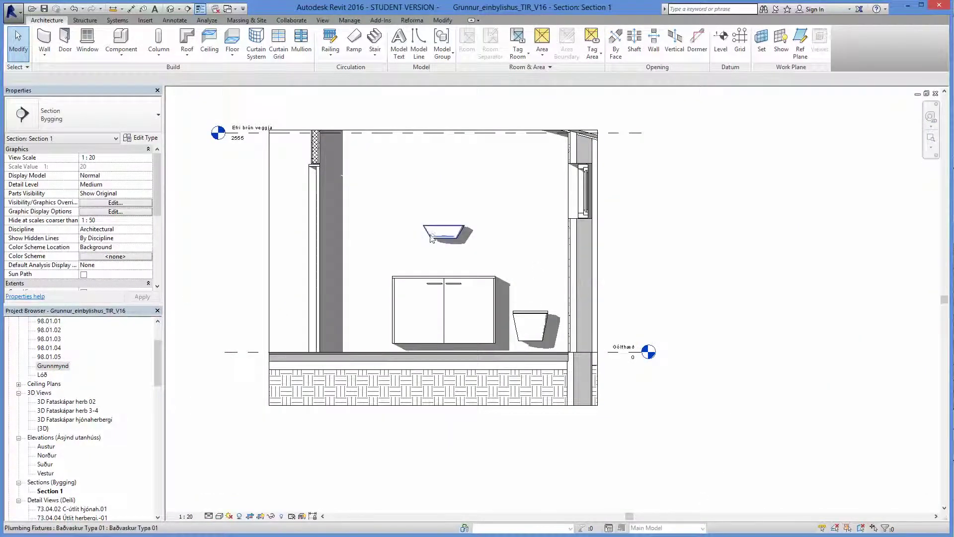
pyautogui.scroll(4, 417, 248)
pyautogui.scroll(-3, 417, 248)
pyautogui.moveTo(423, 252); pyautogui.dragTo(416, 271, button='middle')
# - Assign the placed washbasin to the Gólfhæð level
pyautogui.click(428, 257)
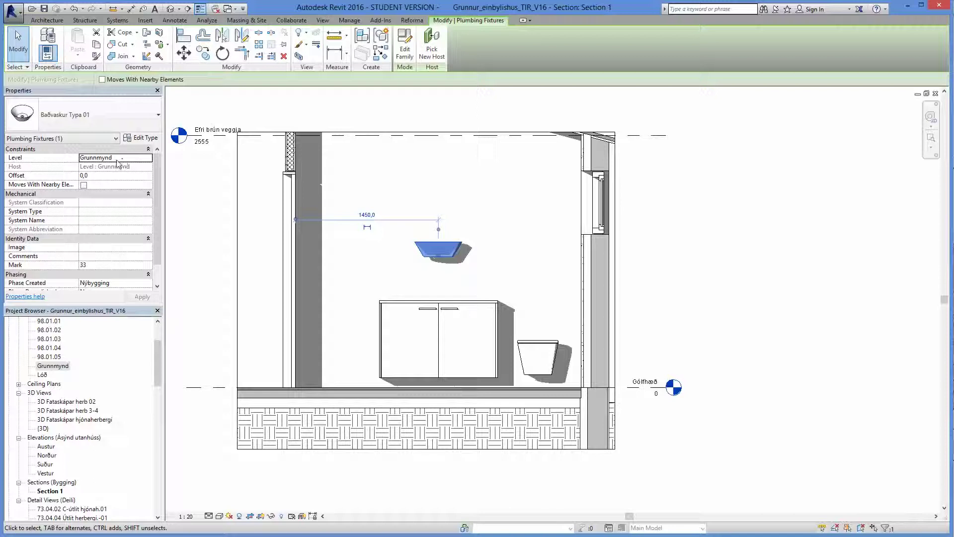
pyautogui.click(145, 161)
pyautogui.click(149, 158)
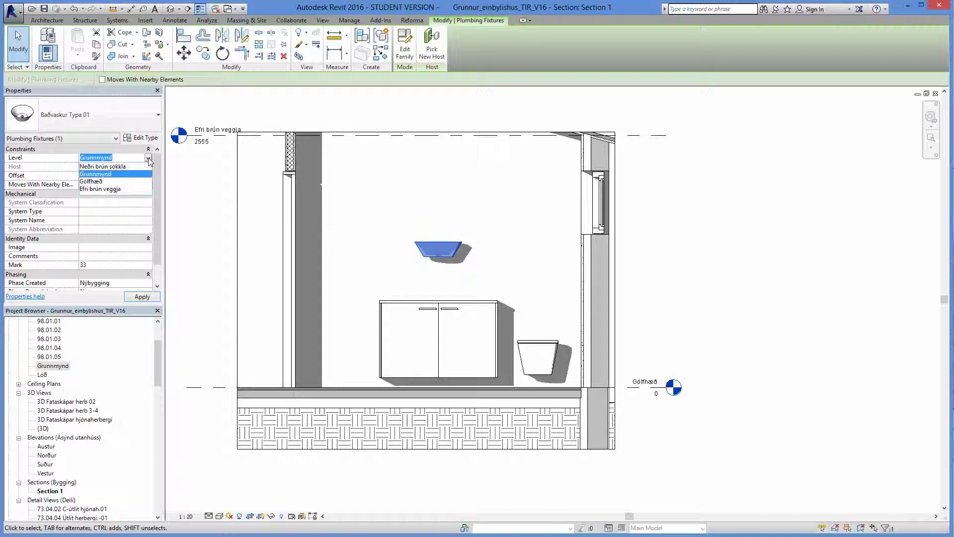
pyautogui.click(142, 298)
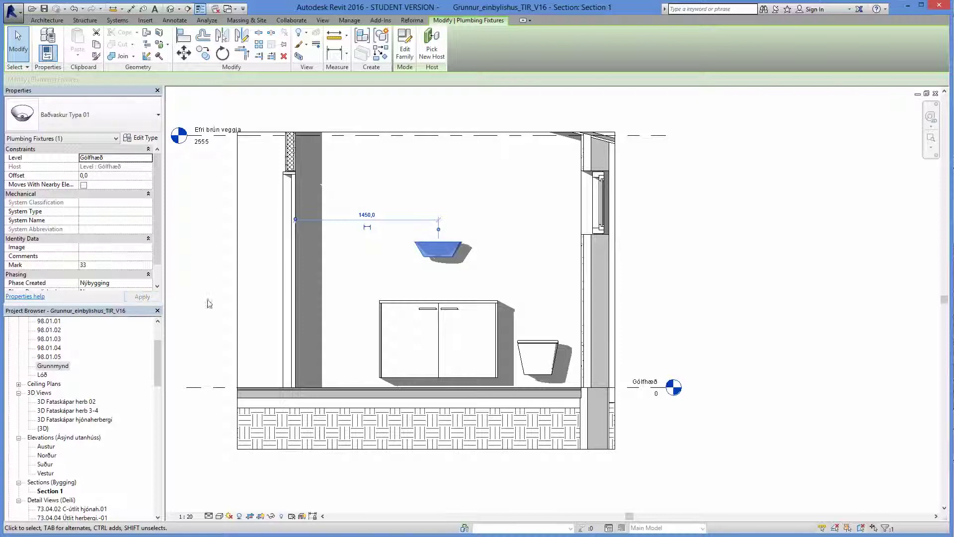
# - Try 900 for the Hæð undir vask dimension of the Baðvaskur Typa 01 type, and correct it to 885 to seat the basin on the countertop
pyautogui.click(144, 141)
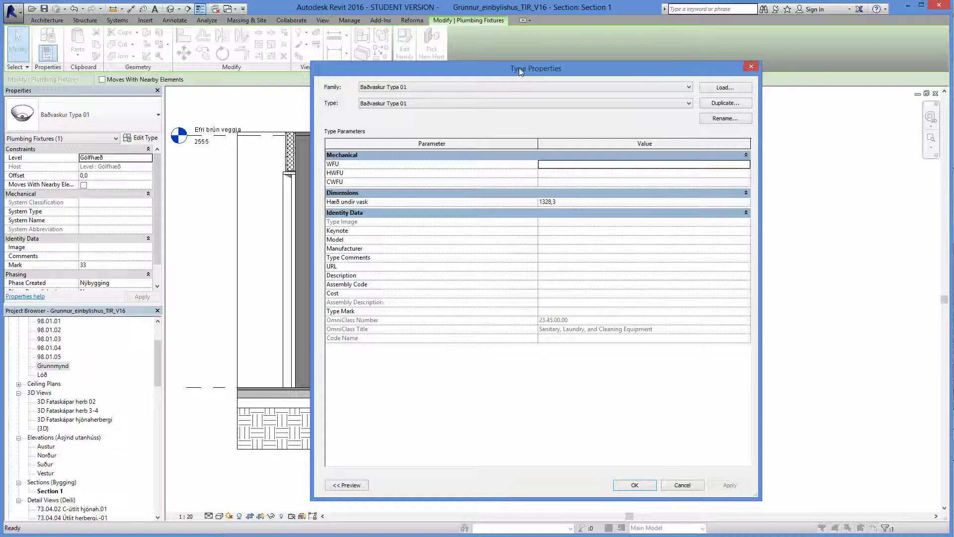
pyautogui.moveTo(521, 70); pyautogui.dragTo(716, 56)
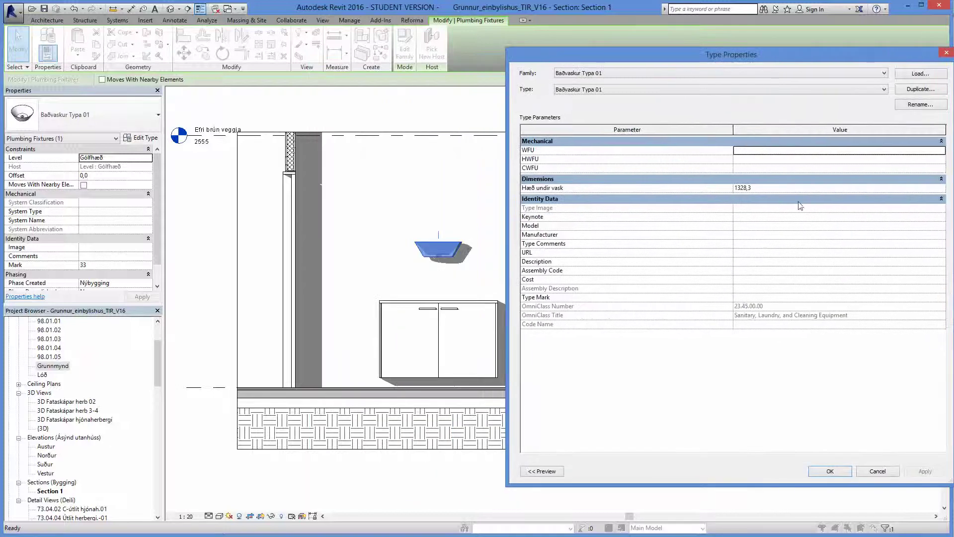
pyautogui.click(759, 189)
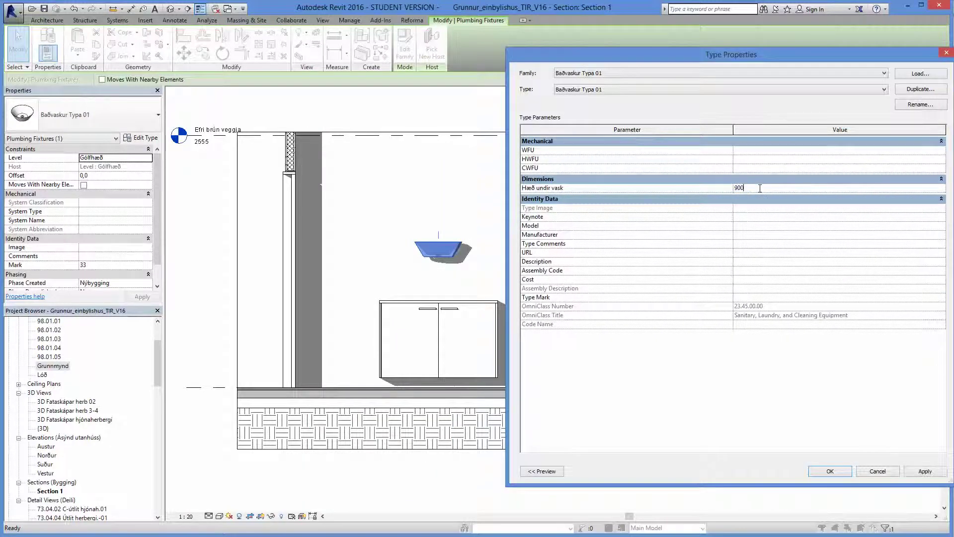
pyautogui.write('900')
pyautogui.click(931, 470)
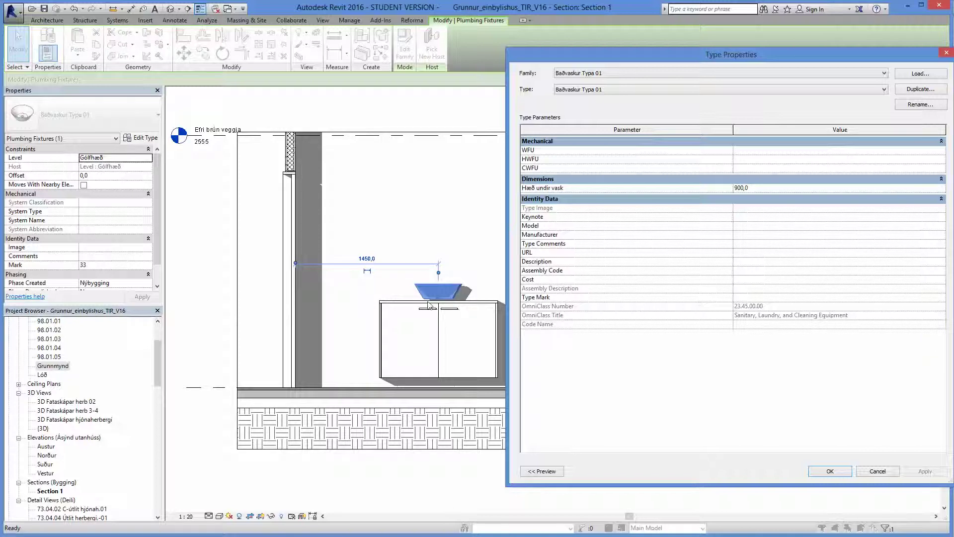
pyautogui.click(754, 189)
pyautogui.click(926, 471)
pyautogui.click(829, 471)
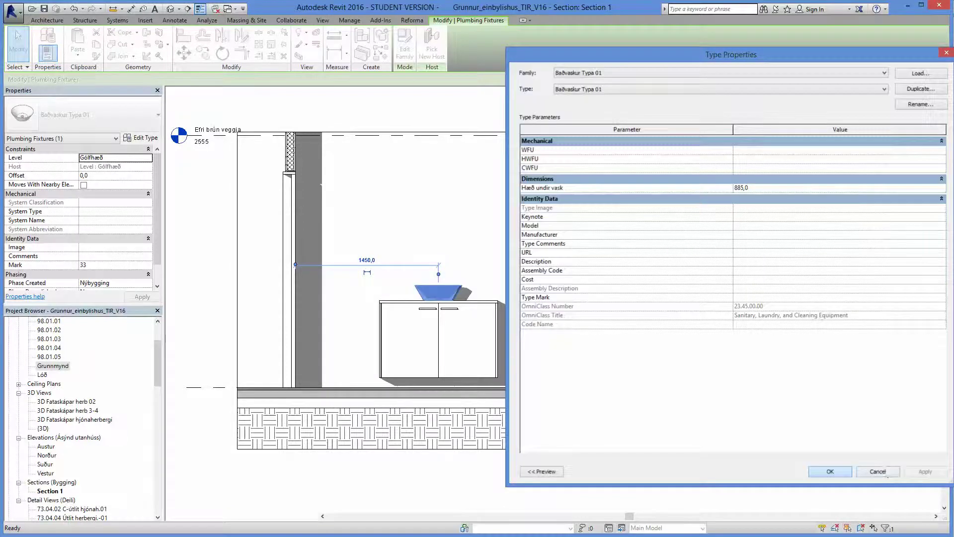
pyautogui.scroll(4, 380, 291)
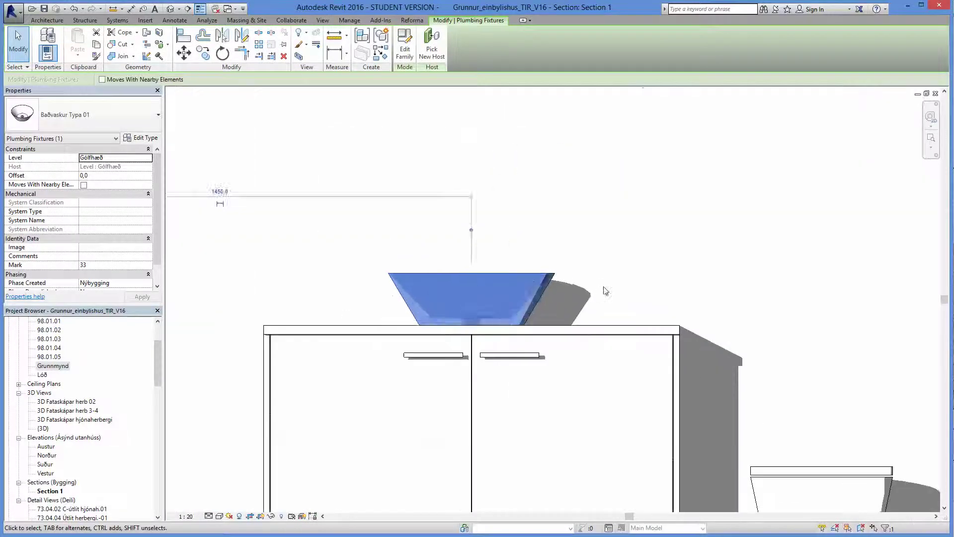
pyautogui.click(603, 288)
pyautogui.scroll(-4, 648, 242)
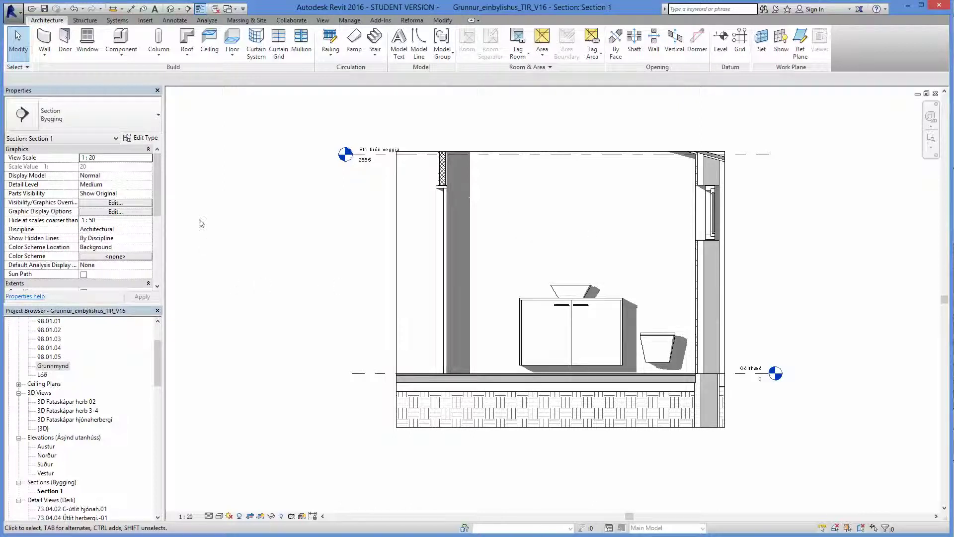
# - Check the extents of Section 1, return to the Grunnmynd floor plan and review its View Range settings
pyautogui.moveTo(155, 202); pyautogui.dragTo(154, 249)
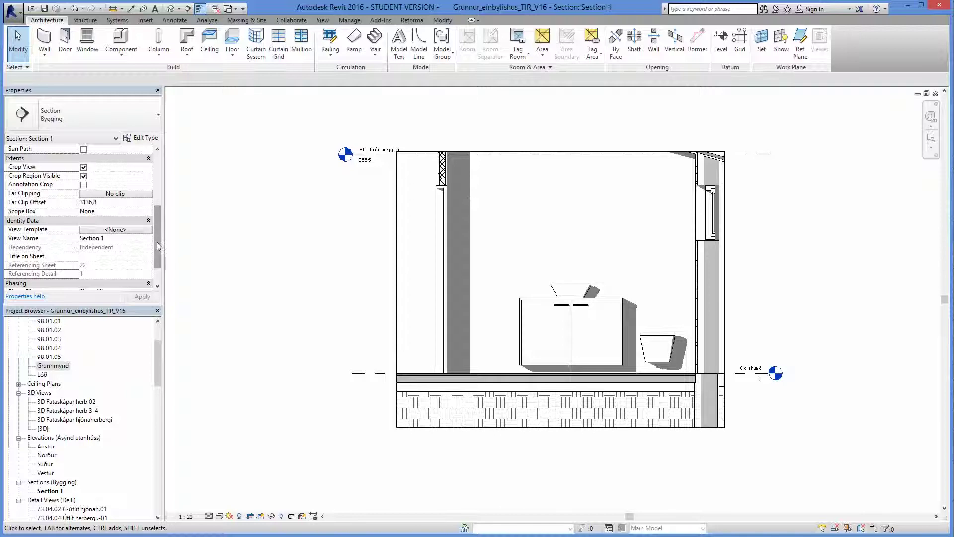
pyautogui.moveTo(160, 243)
pyautogui.mouseDown()
pyautogui.moveTo(166, 257)
pyautogui.moveTo(167, 228)
pyautogui.mouseUp()
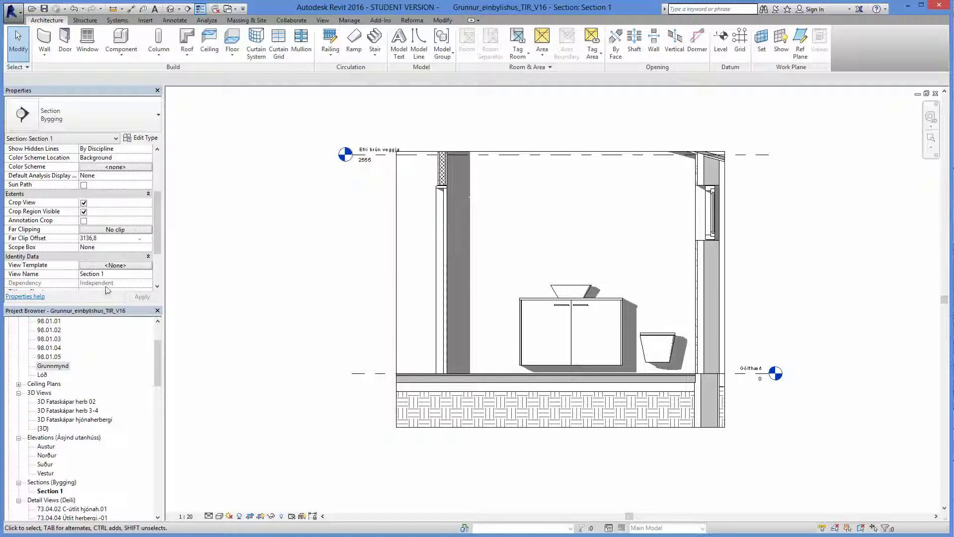
pyautogui.doubleClick(53, 366)
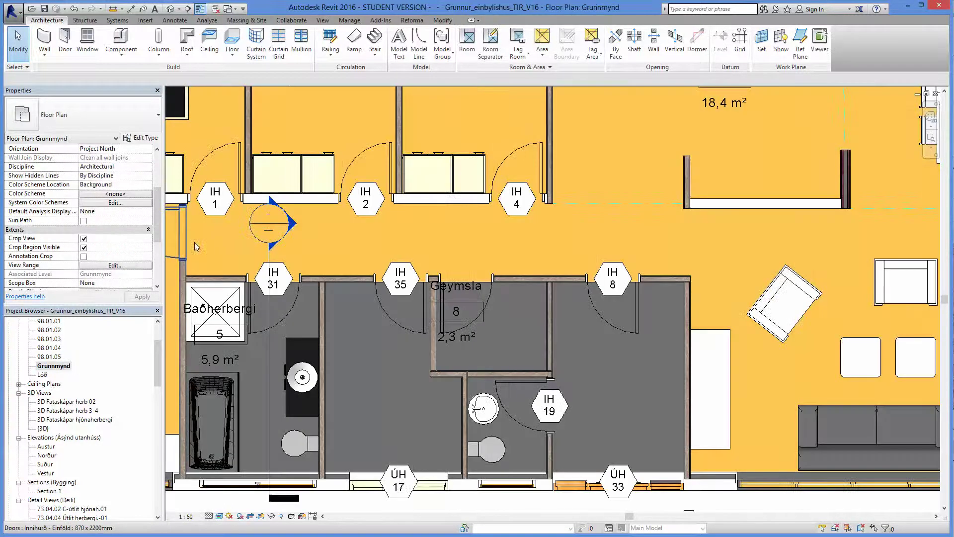
pyautogui.click(195, 242)
pyautogui.press('Escape')
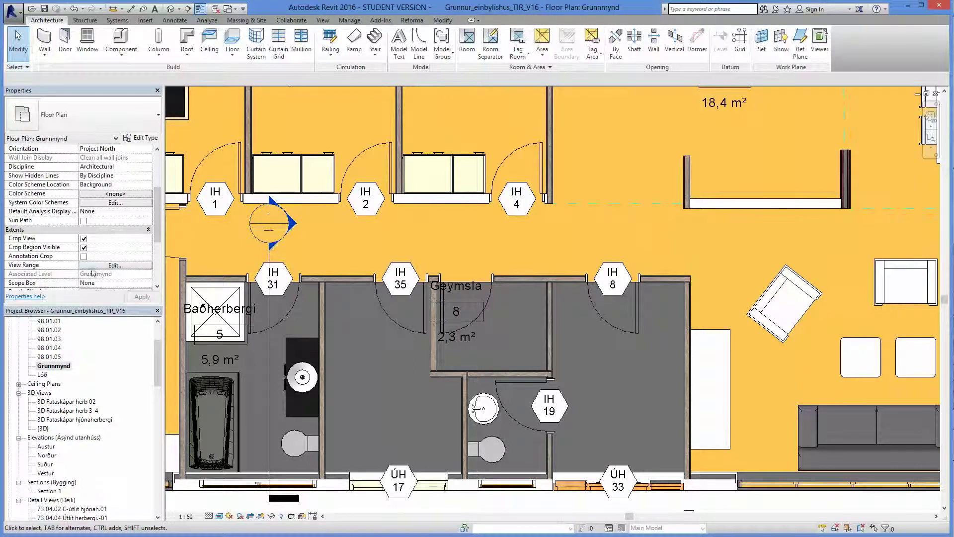
pyautogui.click(115, 265)
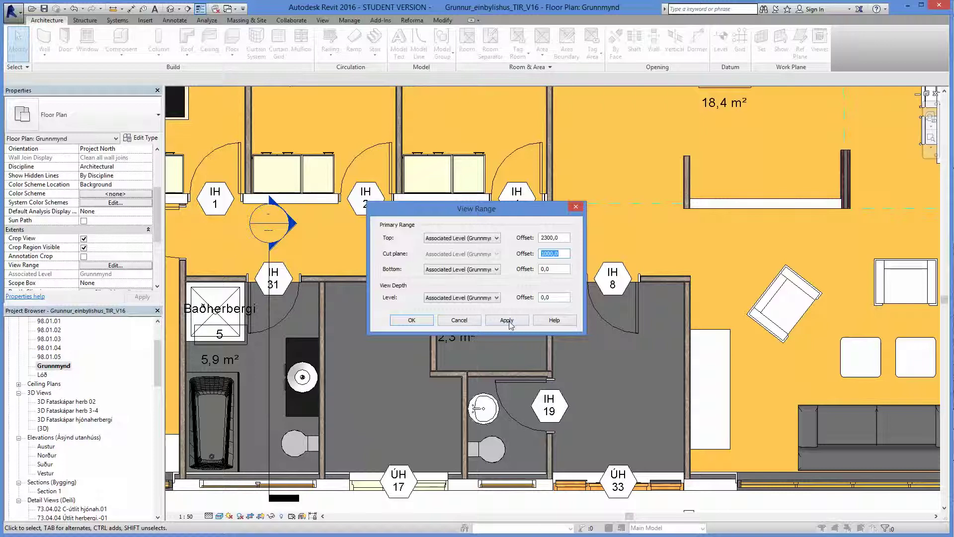
pyautogui.click(417, 320)
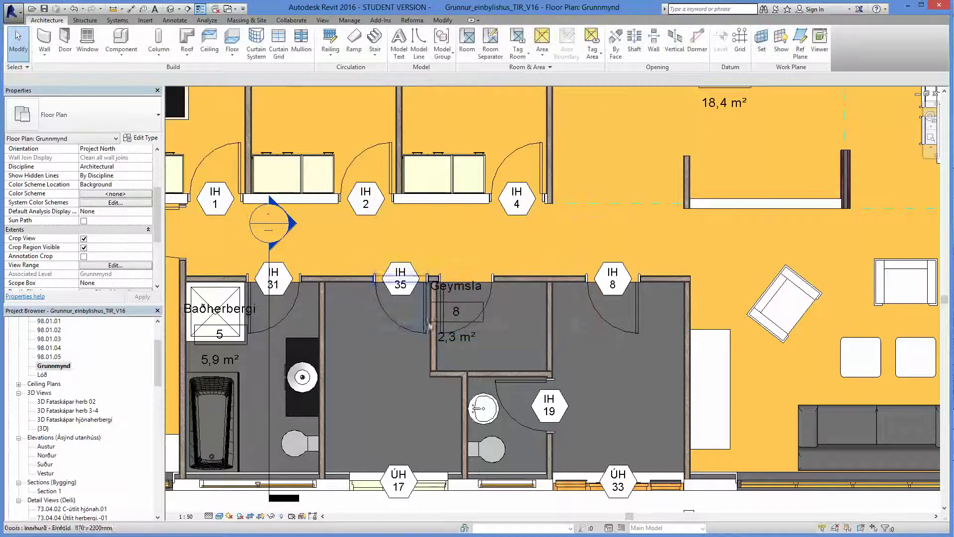
# - Go back to the Section 1 view from its section line and inspect the washbasin on the vanity
pyautogui.click(270, 258)
pyautogui.rightClick(273, 260)
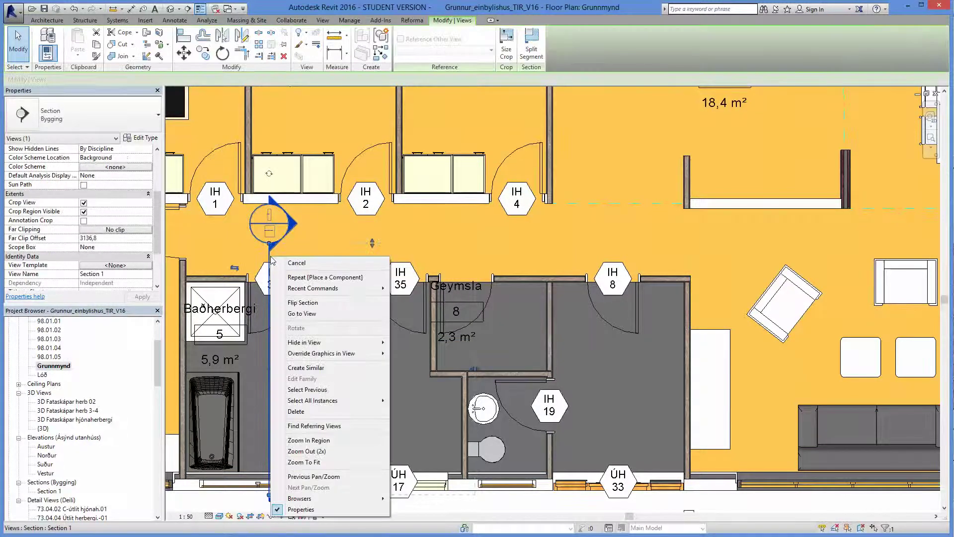
pyautogui.click(303, 314)
pyautogui.scroll(3, 823, 340)
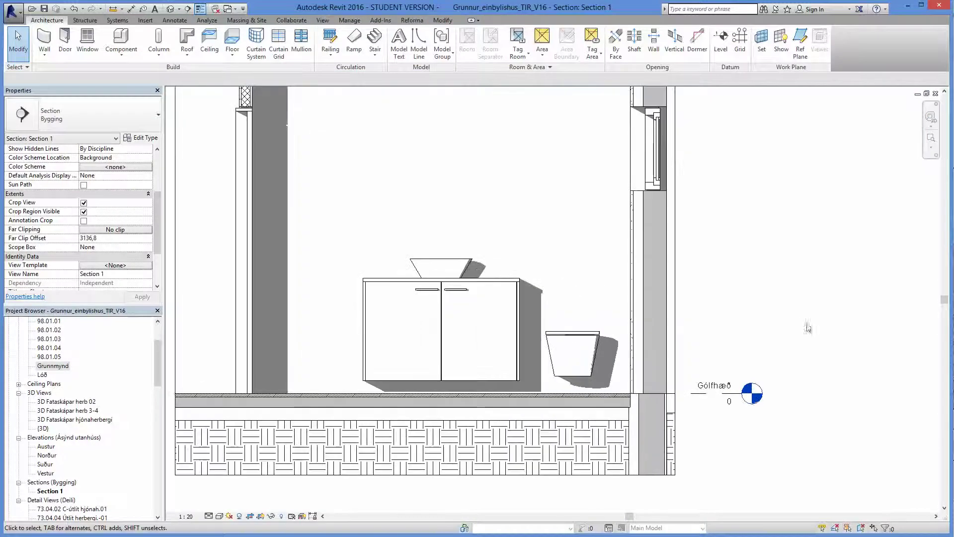
pyautogui.moveTo(806, 327); pyautogui.dragTo(824, 370, button='middle')
pyautogui.scroll(-1, 824, 371)
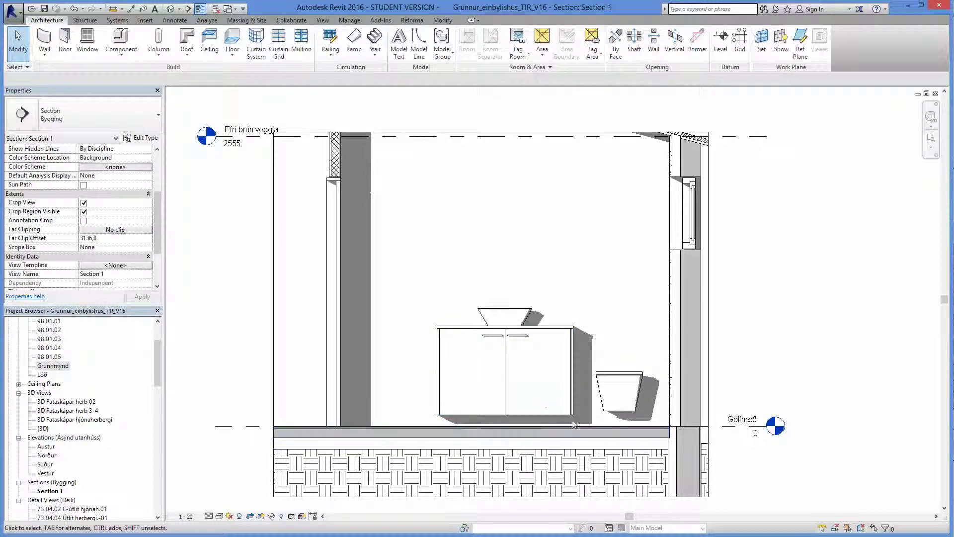
# - Return to the Grunnmynd floor plan and load the Speglaskáp family from the ÆFING KENNARA folder as a component
pyautogui.scroll(2, 435, 425)
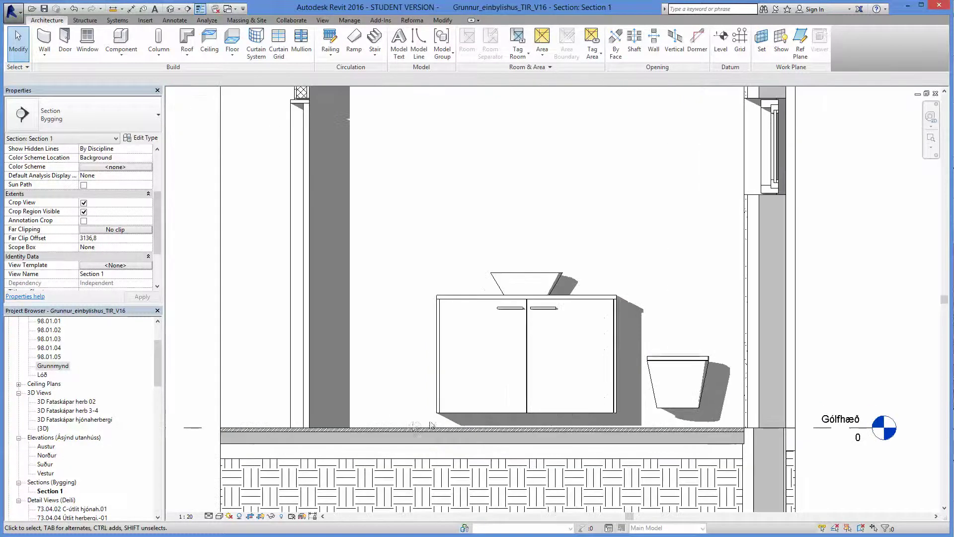
pyautogui.scroll(-2, 628, 424)
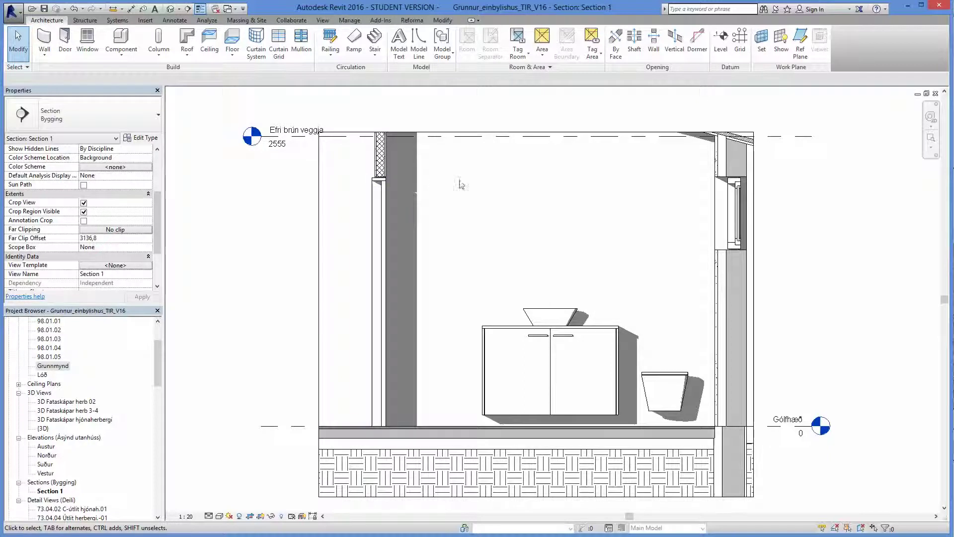
pyautogui.doubleClick(52, 366)
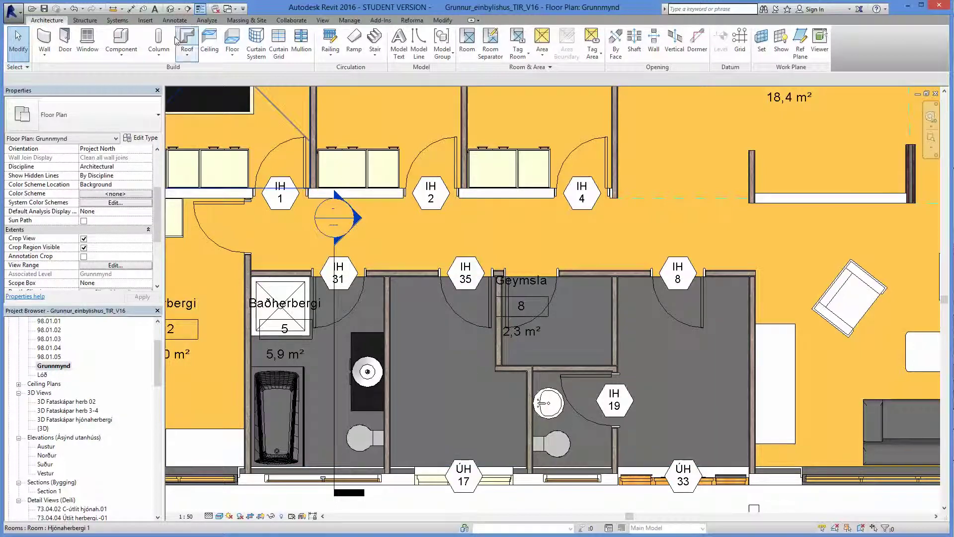
pyautogui.click(127, 39)
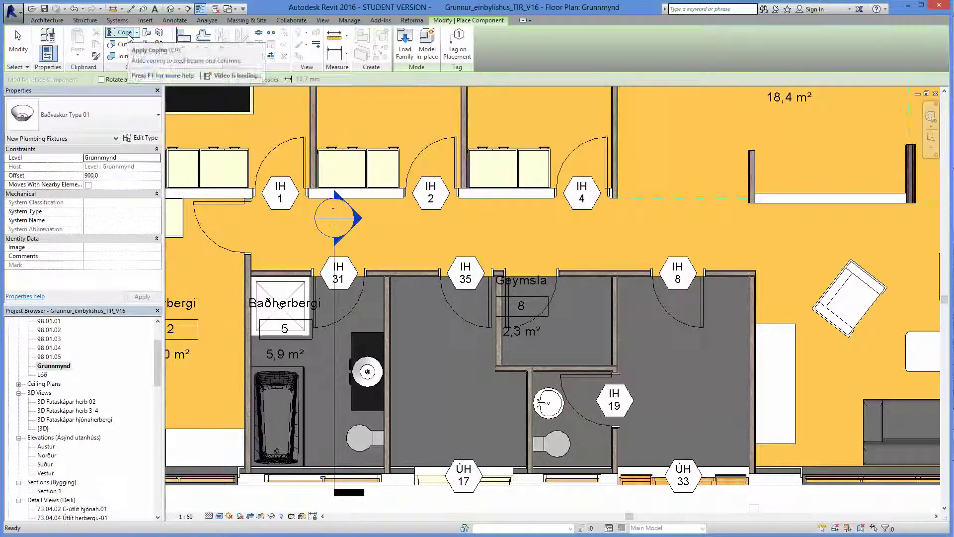
pyautogui.click(405, 45)
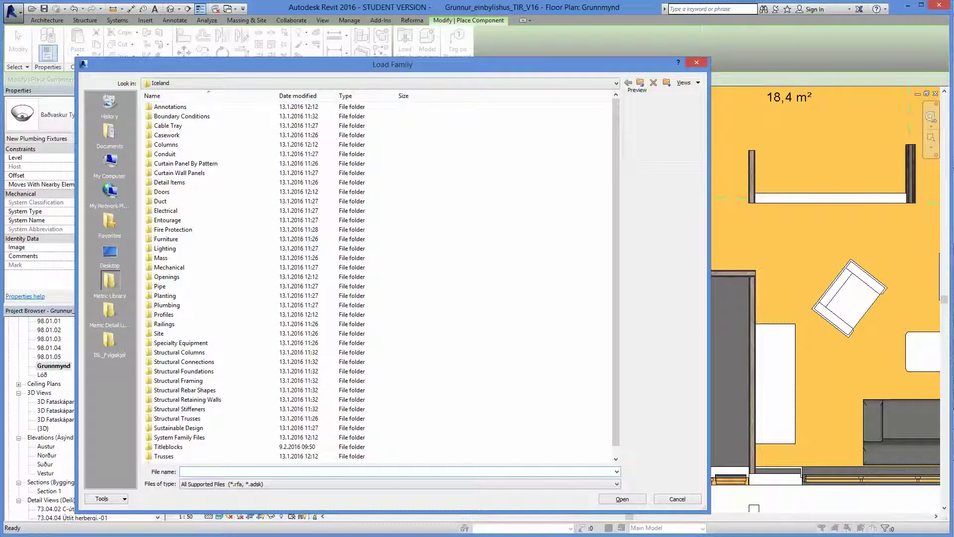
pyautogui.click(154, 251)
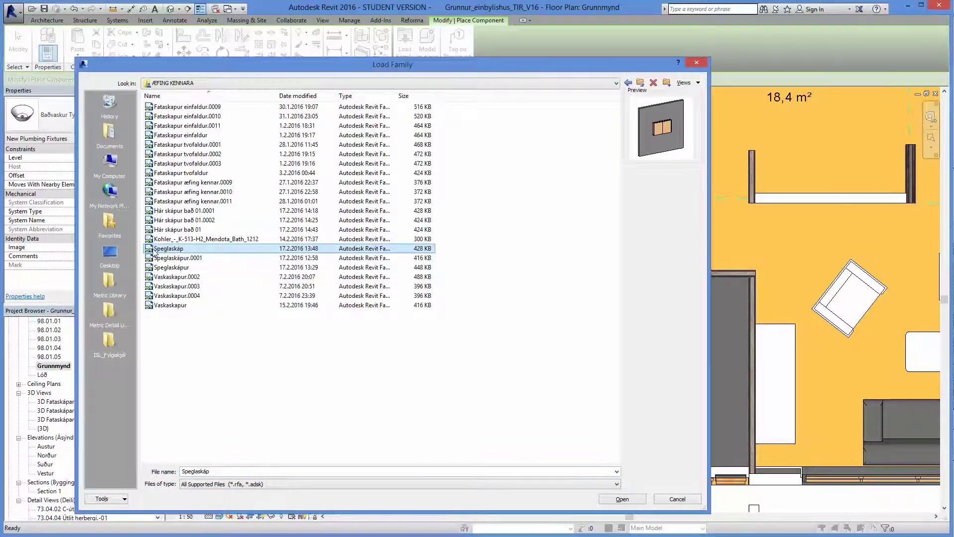
pyautogui.click(622, 498)
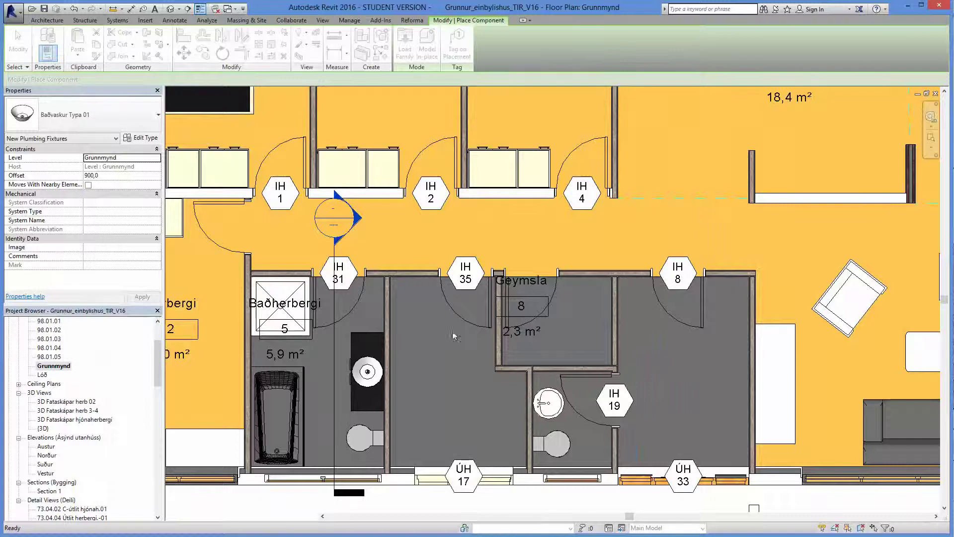
# - Place the Speglaskáp mirror cabinet on the bathroom wall behind the washbasin, aligned with both ends of the vanity countertop
pyautogui.scroll(5, 380, 348)
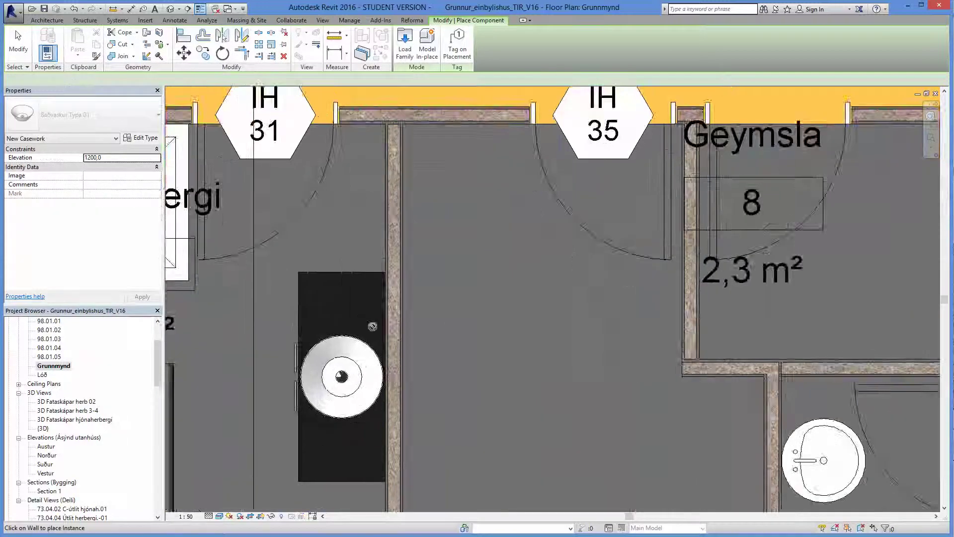
pyautogui.scroll(-3, 373, 326)
pyautogui.scroll(2, 345, 296)
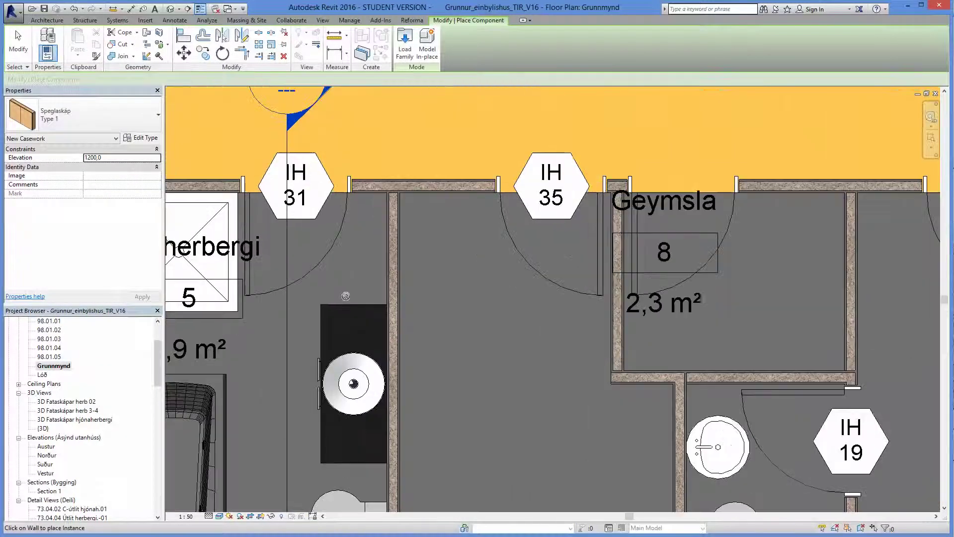
pyautogui.scroll(2, 345, 296)
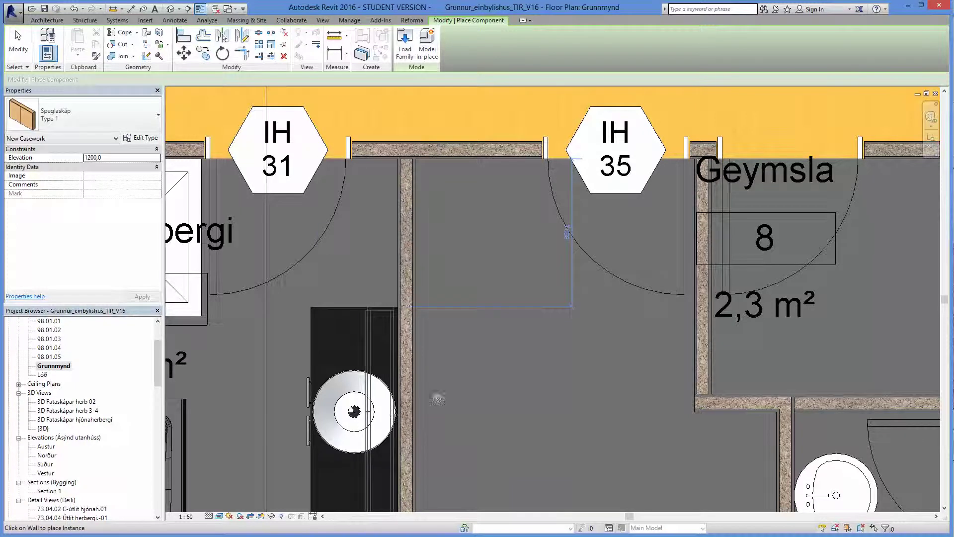
pyautogui.scroll(-3, 437, 399)
pyautogui.moveTo(437, 399); pyautogui.dragTo(436, 364, button='middle')
pyautogui.scroll(3, 556, 232)
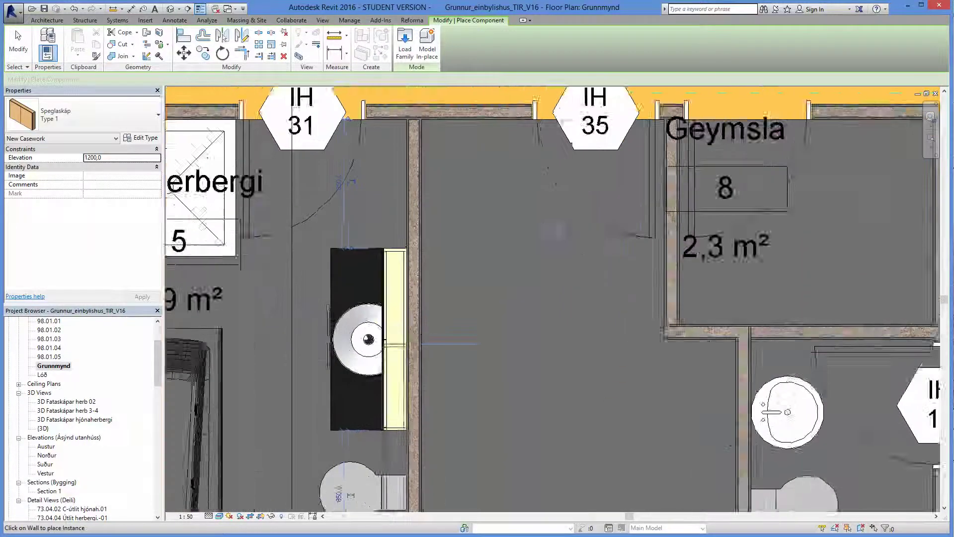
pyautogui.click(19, 41)
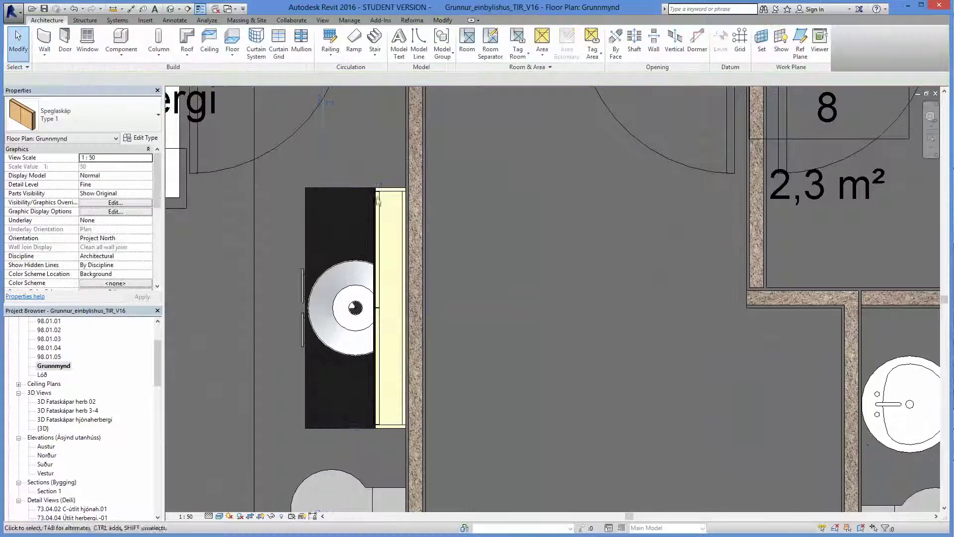
pyautogui.click(379, 200)
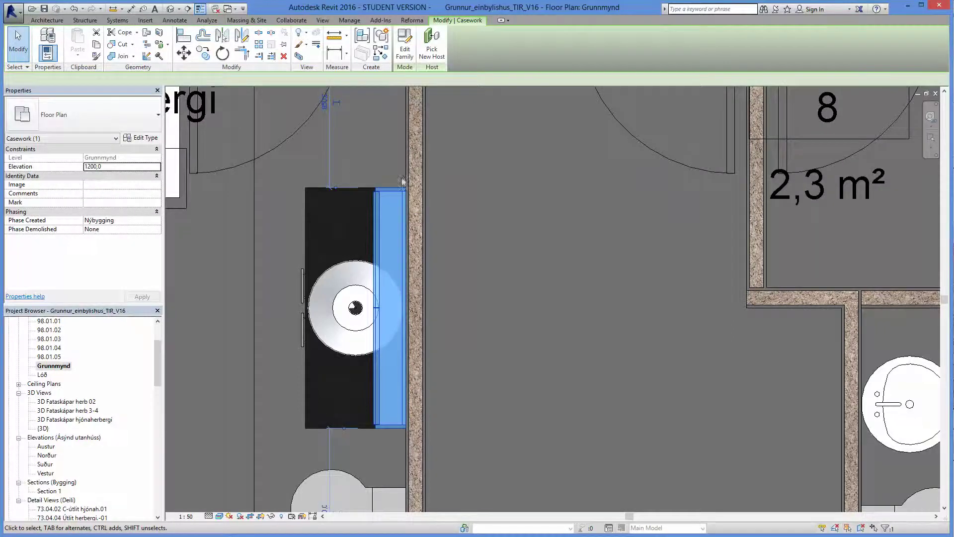
# - Open the Section 1 view from its section line and set its visual style to Consistent Colors
pyautogui.scroll(-3, 403, 182)
pyautogui.scroll(2, 330, 141)
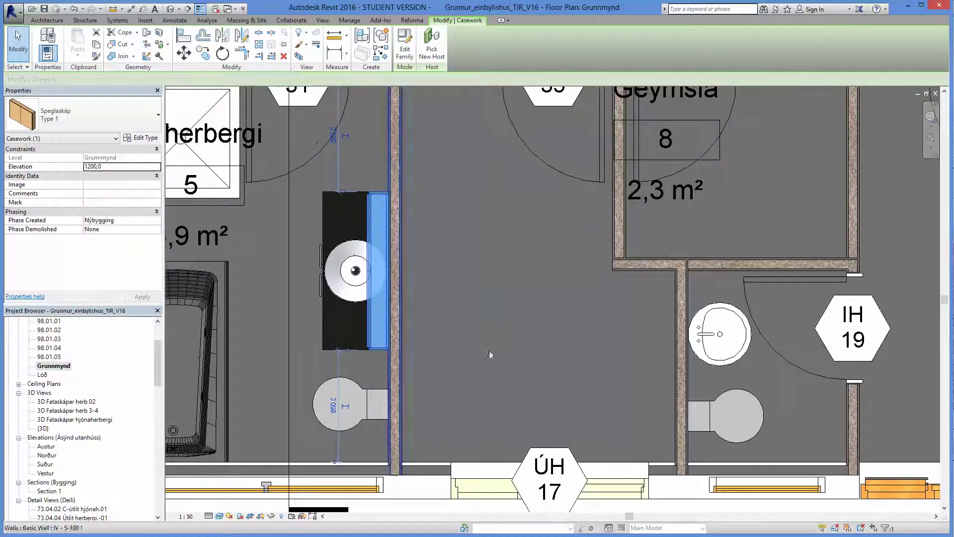
pyautogui.scroll(-4, 490, 354)
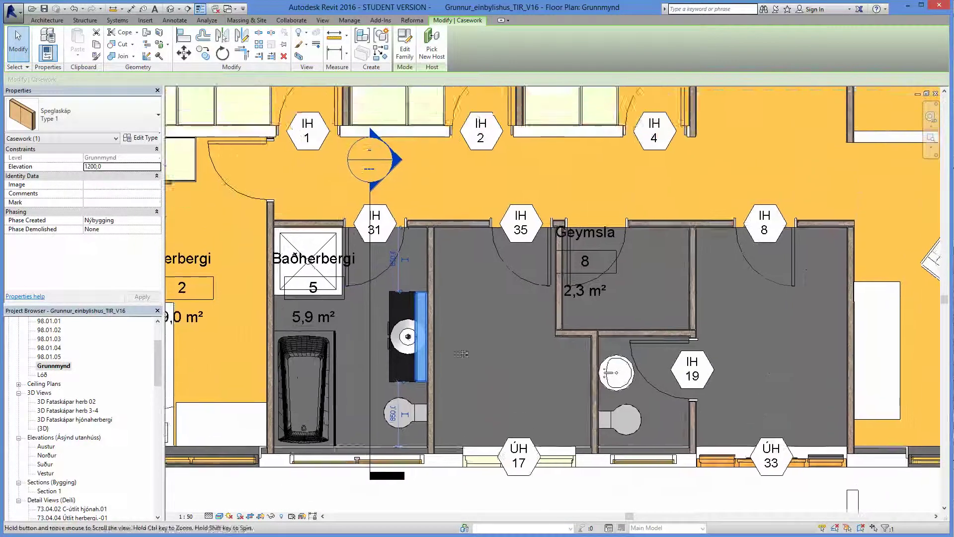
pyautogui.scroll(-1, 462, 354)
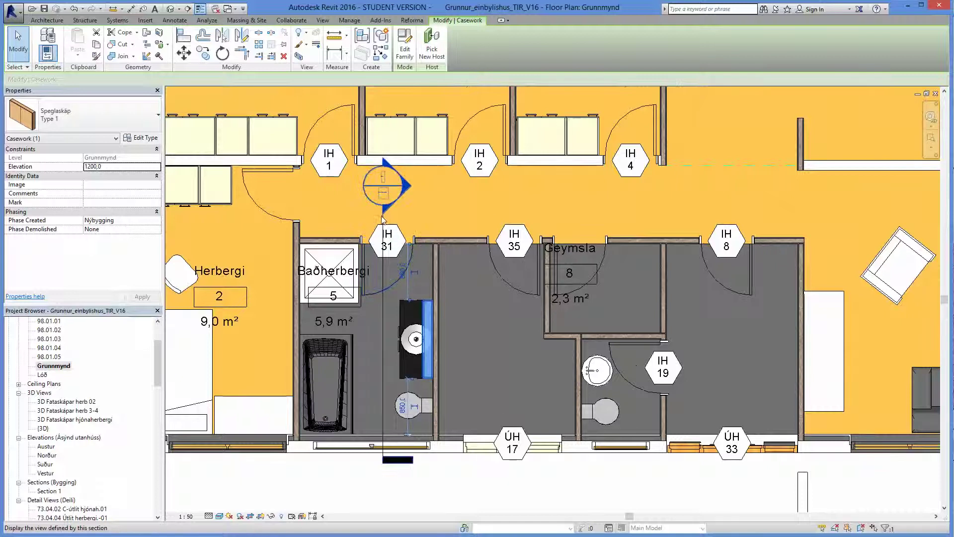
pyautogui.rightClick(382, 217)
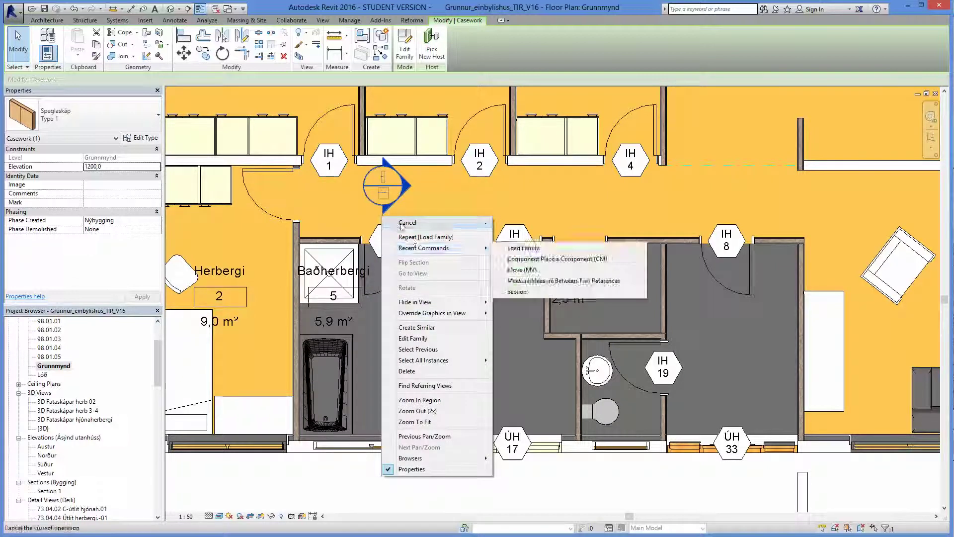
pyautogui.click(388, 209)
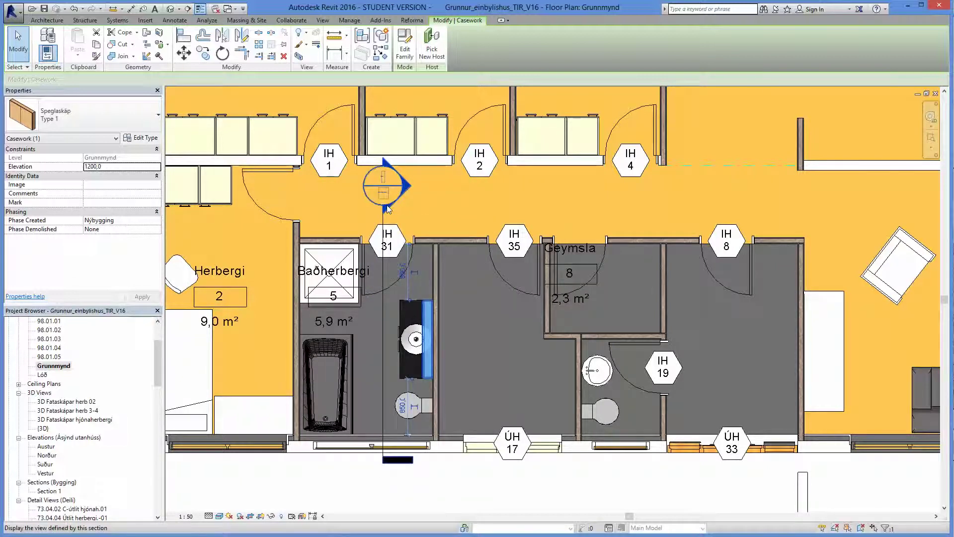
pyautogui.rightClick(387, 209)
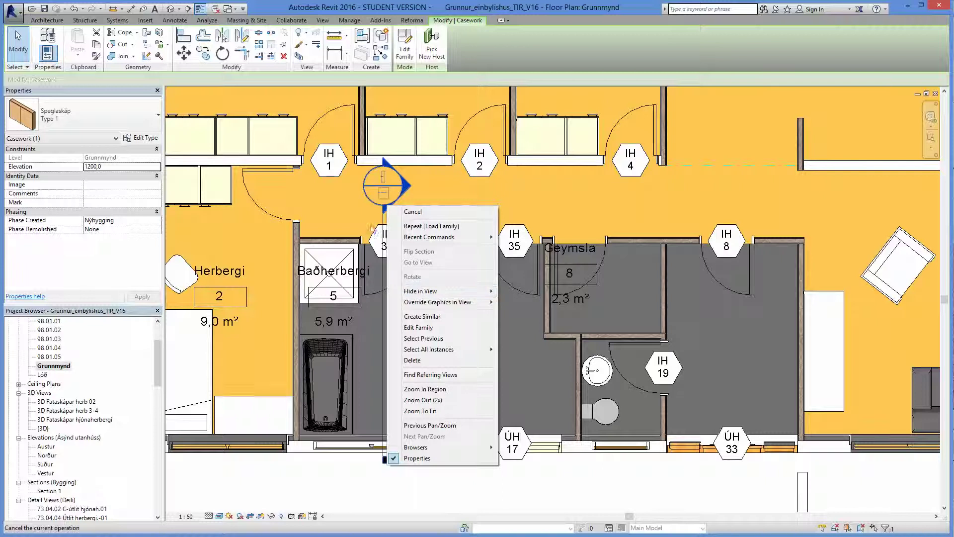
pyautogui.click(379, 307)
pyautogui.click(381, 309)
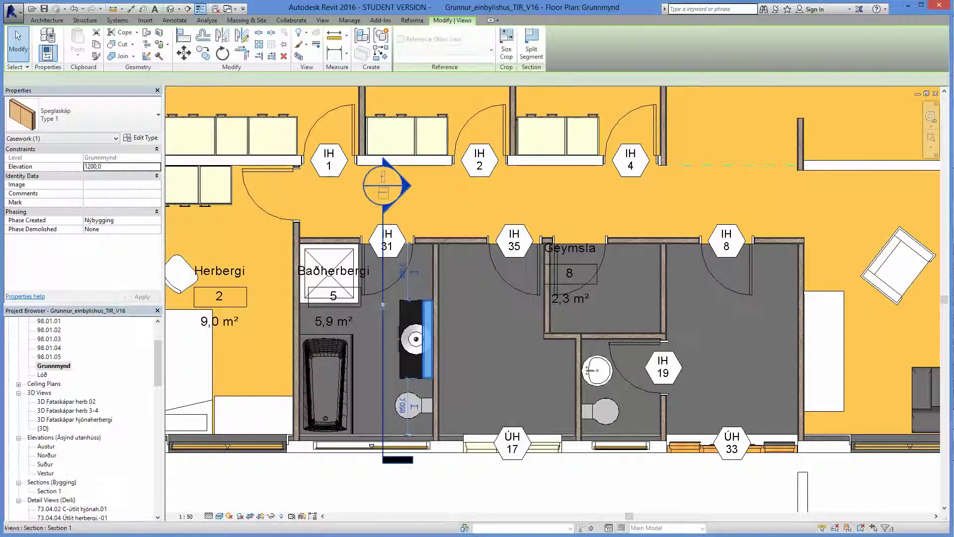
pyautogui.rightClick(386, 212)
pyautogui.click(426, 256)
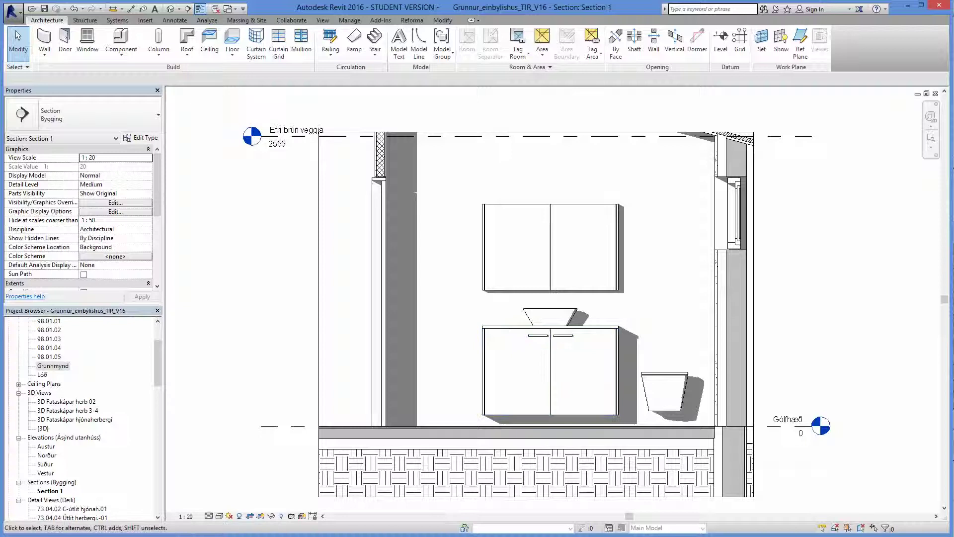
pyautogui.click(219, 516)
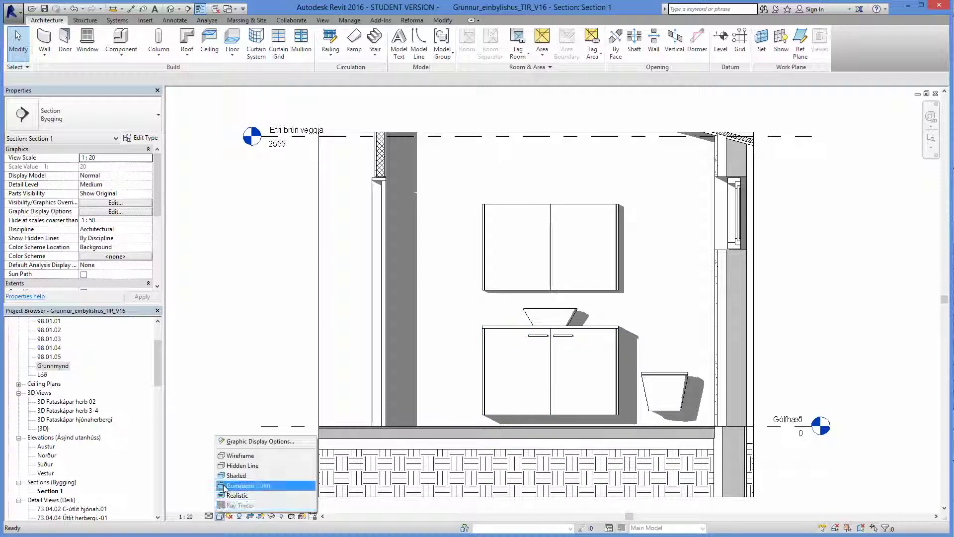
pyautogui.click(239, 486)
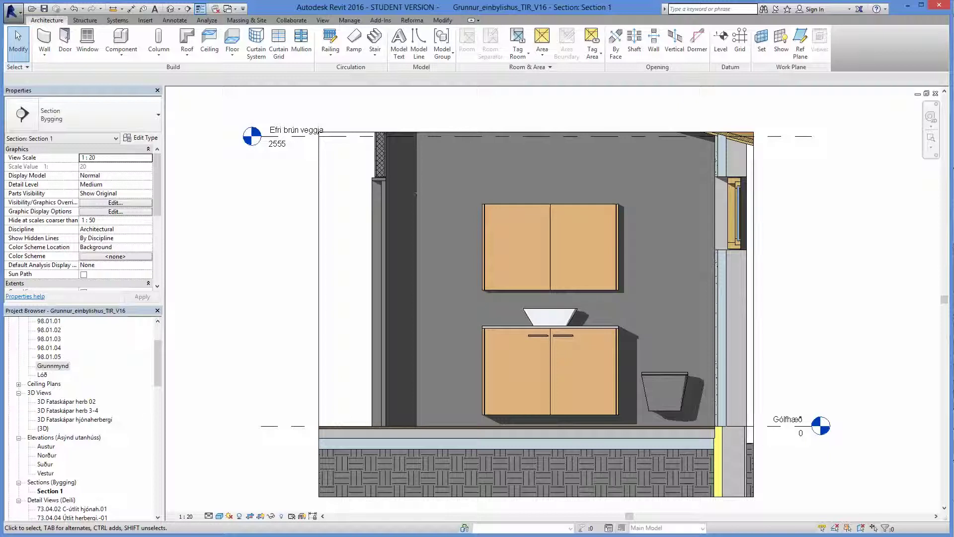
# - Return to the Grunnmynd floor plan and load the Hár skápur bað 01 family from the ÆFING KENNARA folder
pyautogui.doubleClick(54, 366)
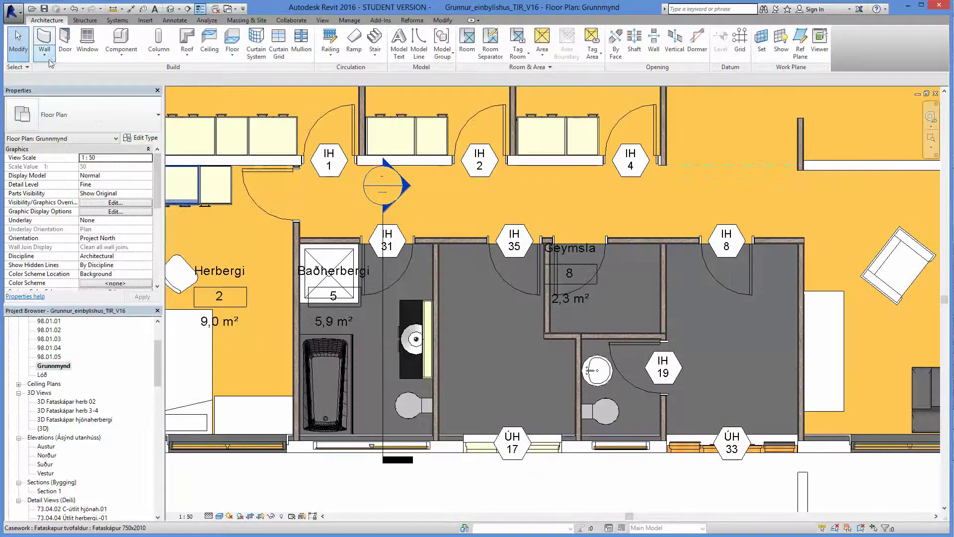
pyautogui.click(121, 39)
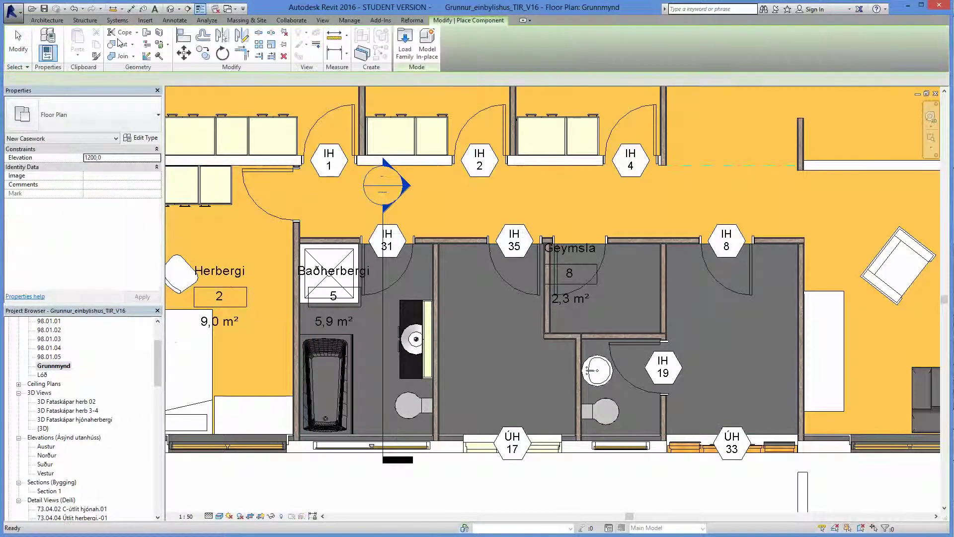
pyautogui.click(405, 42)
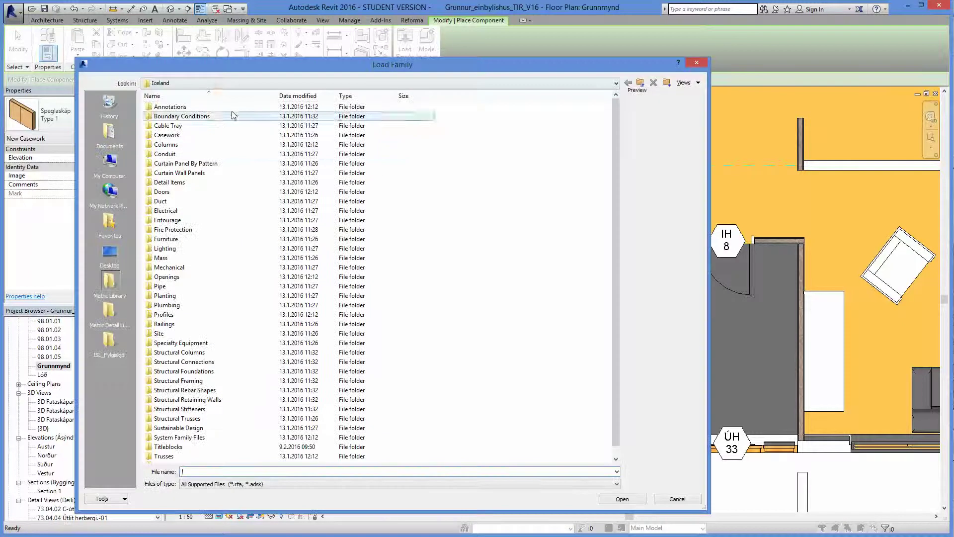
pyautogui.click(219, 86)
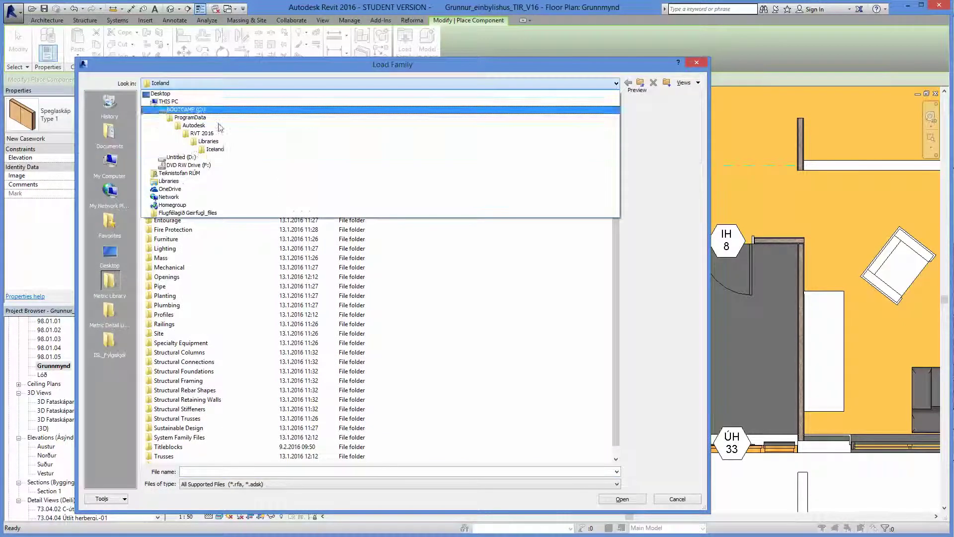
pyautogui.click(211, 172)
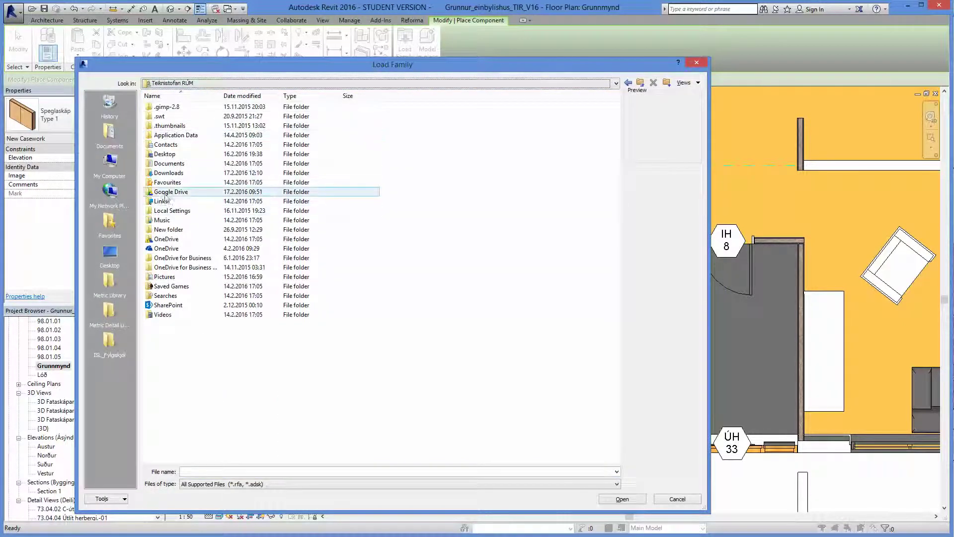
pyautogui.doubleClick(163, 194)
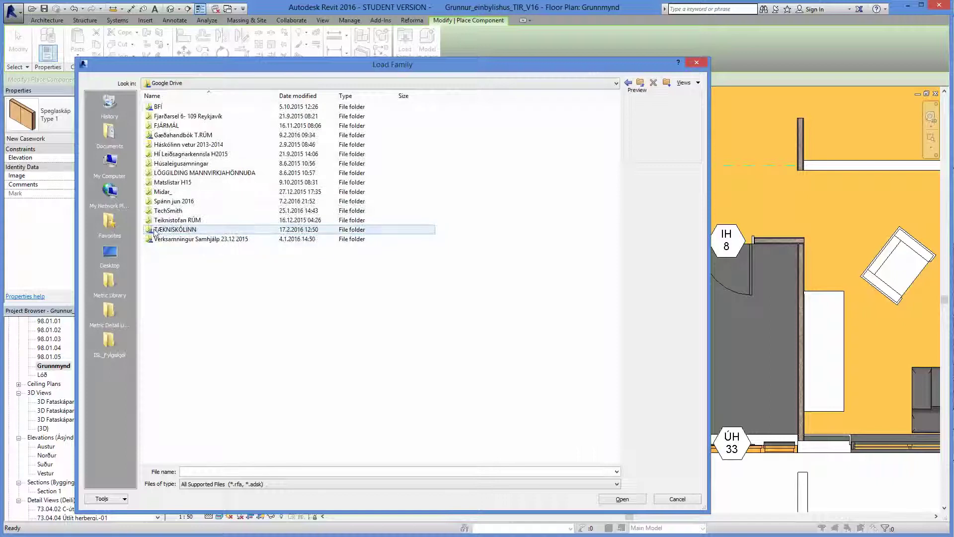
pyautogui.doubleClick(174, 192)
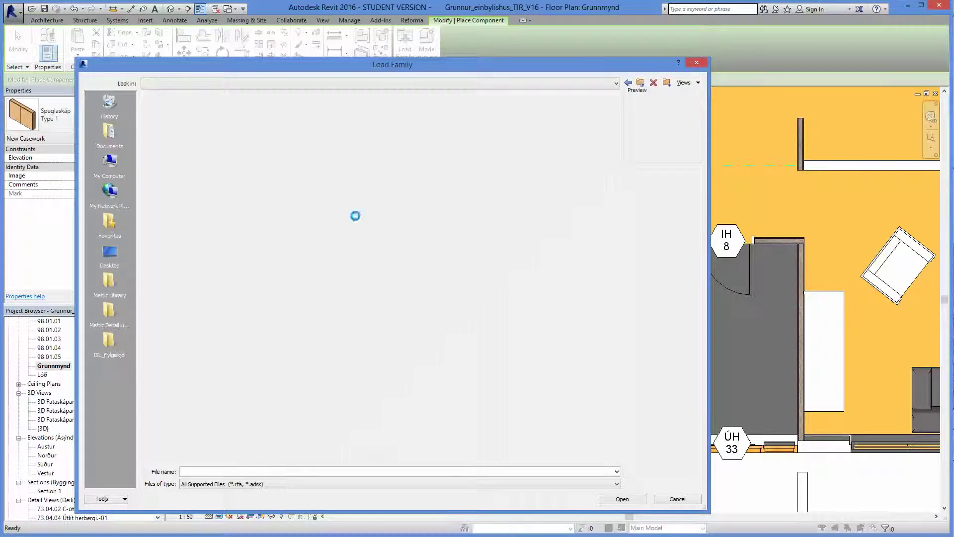
pyautogui.doubleClick(172, 125)
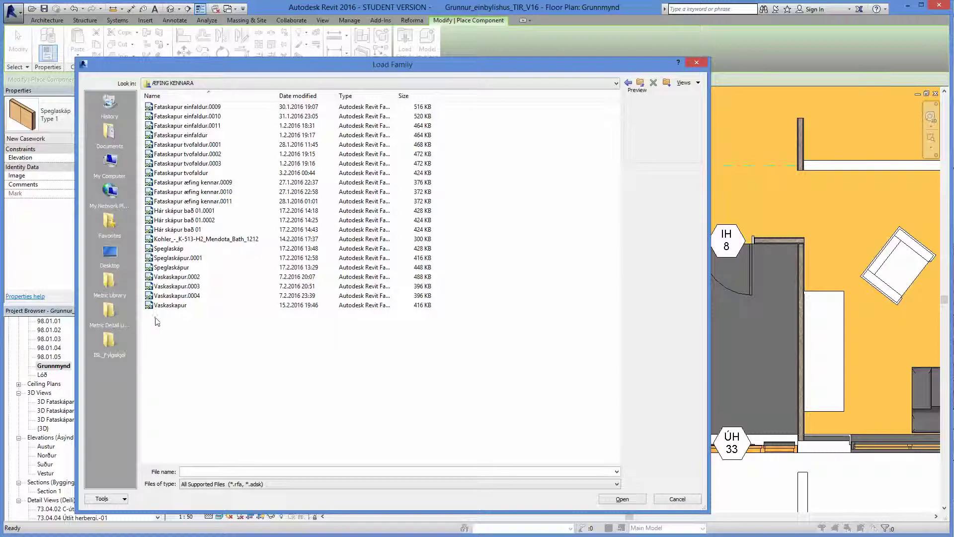
pyautogui.click(180, 231)
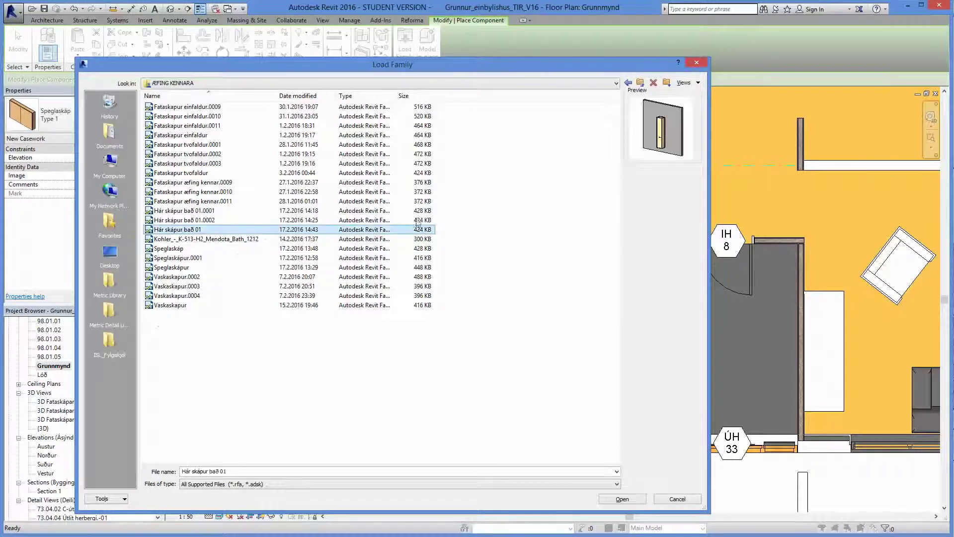
pyautogui.click(622, 498)
# - Place the Hár skápur bað 01 tall cabinet on the same bathroom wall, between the vanity and the door-side wall
pyautogui.scroll(3, 410, 270)
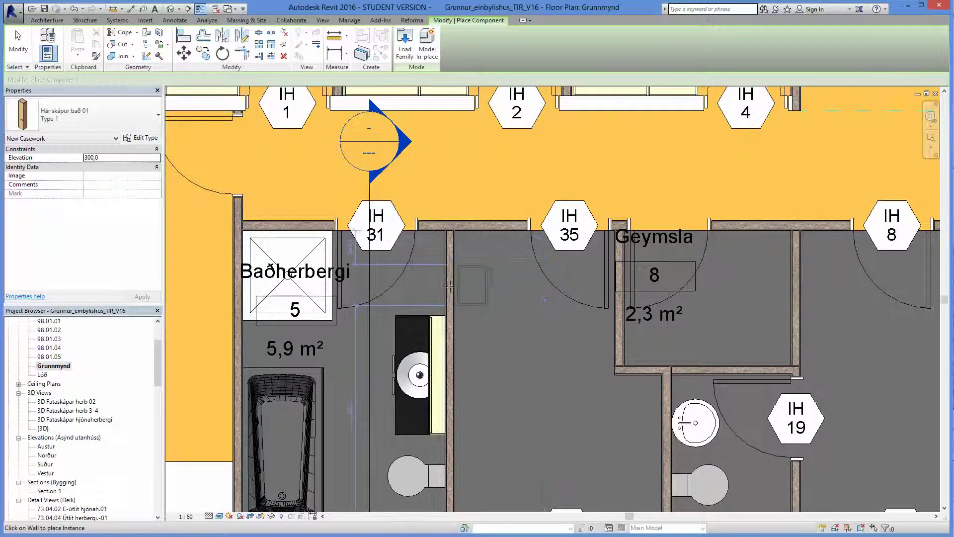
pyautogui.click(449, 286)
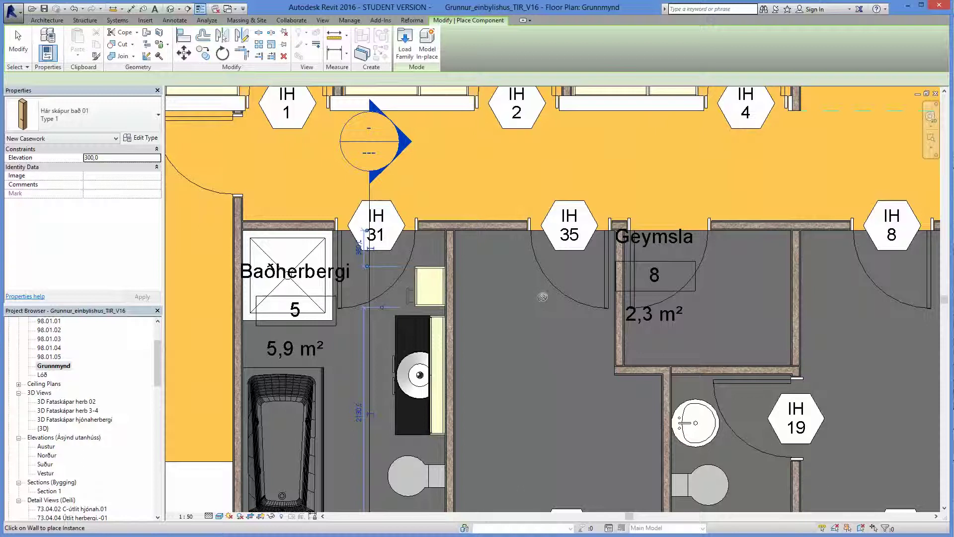
pyautogui.scroll(5, 462, 313)
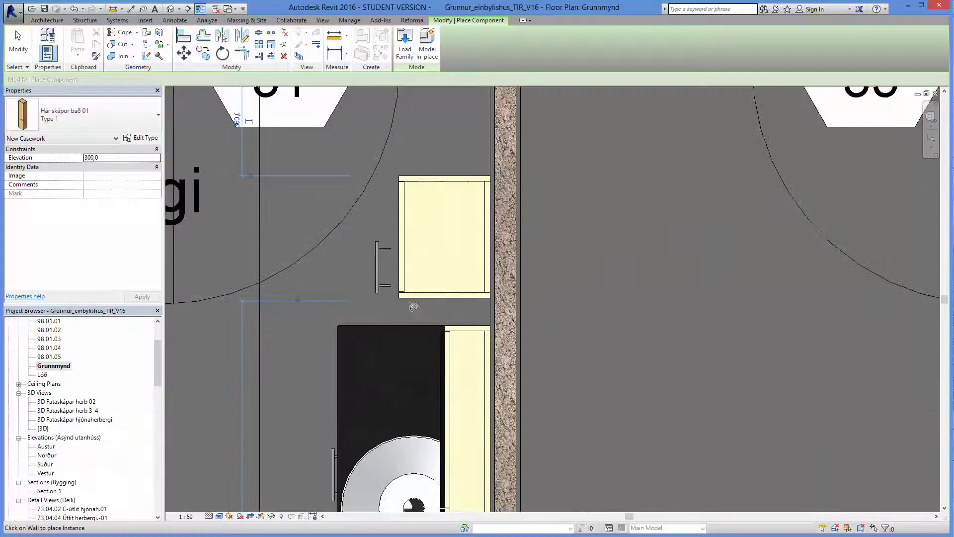
# - Finish placing the Hár skápur bað 01 tall cabinet and review the type properties of the placed instance
pyautogui.scroll(2, 388, 296)
pyautogui.press('Escape')
pyautogui.press('Escape')
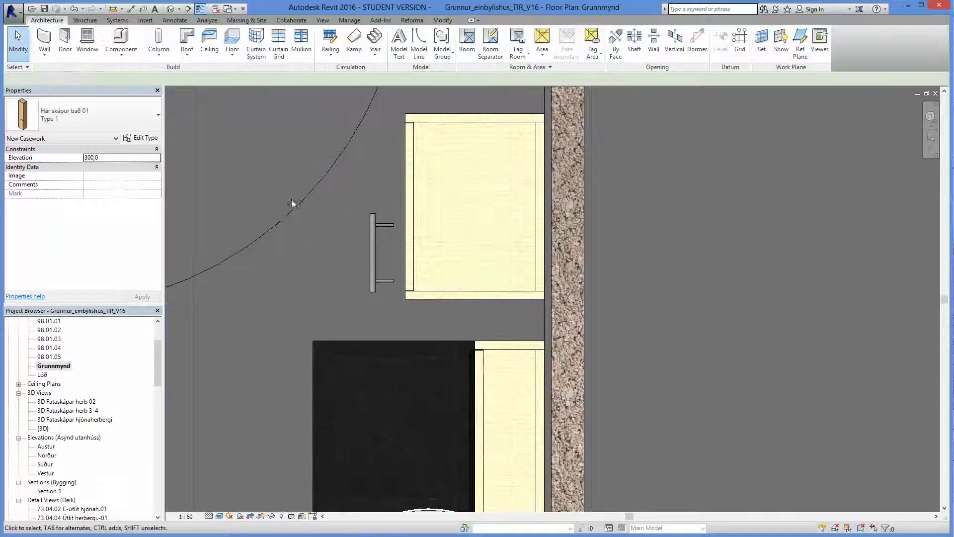
pyautogui.click(374, 268)
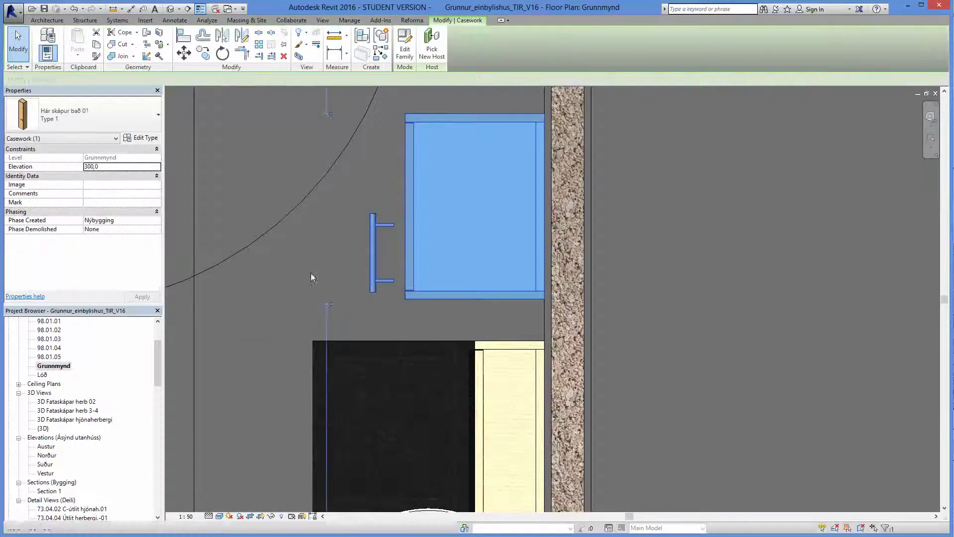
pyautogui.scroll(-3, 306, 269)
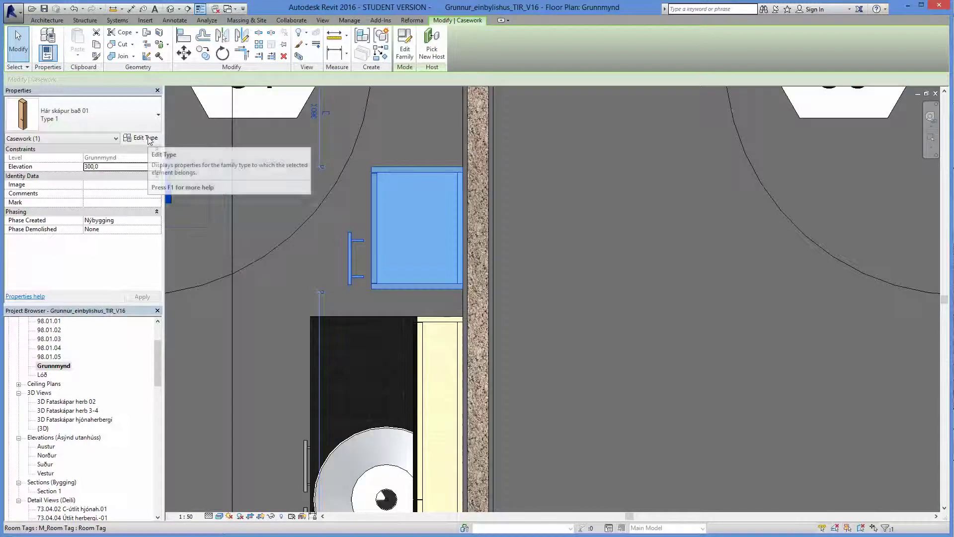
pyautogui.click(148, 138)
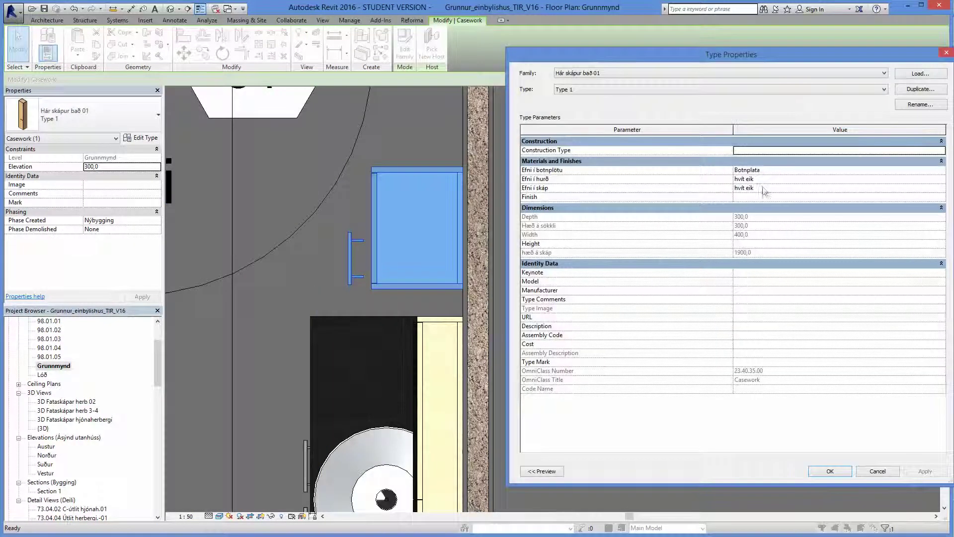
pyautogui.click(877, 472)
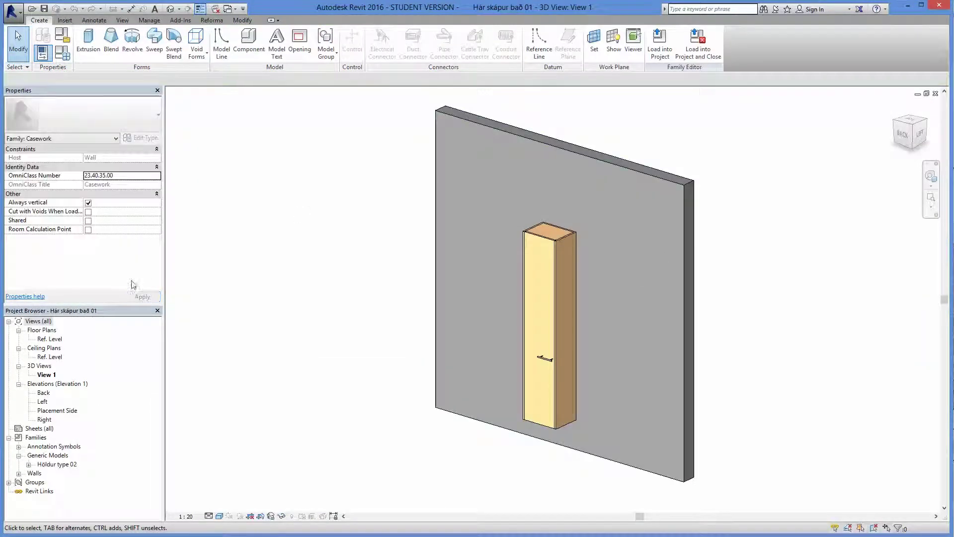
# - Open the Ref. Level floor plan of the Hár skápur bað 01 family and review its family type parameters
pyautogui.doubleClick(49, 339)
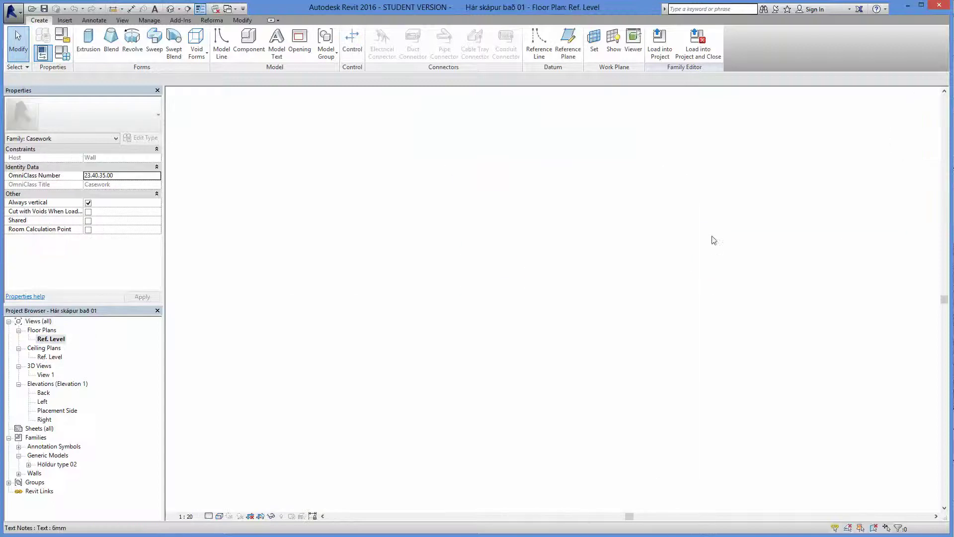
pyautogui.scroll(5, 466, 316)
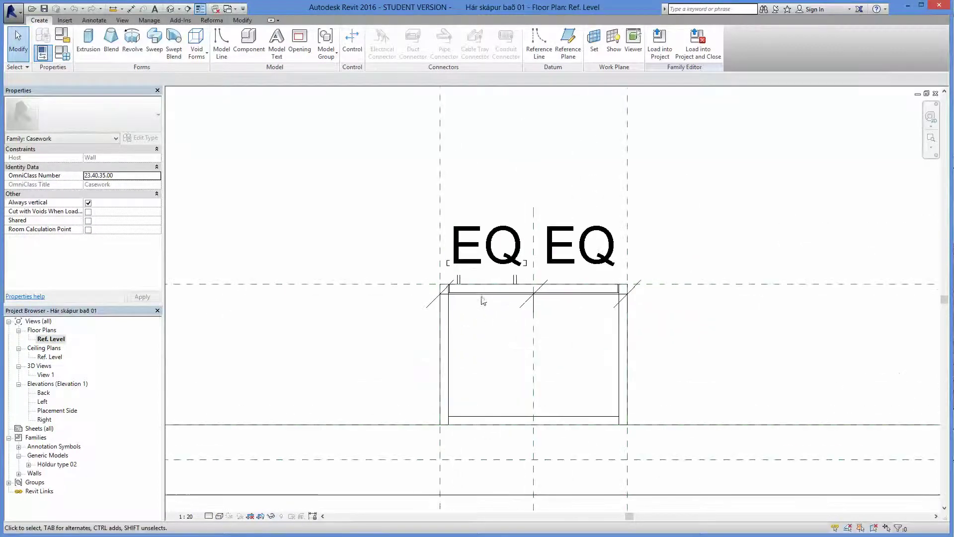
pyautogui.click(62, 53)
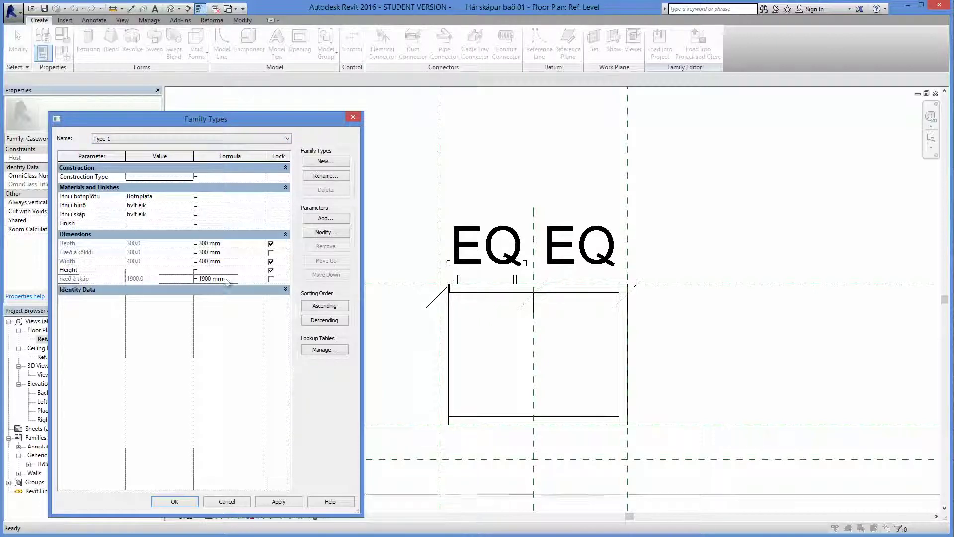
pyautogui.click(174, 501)
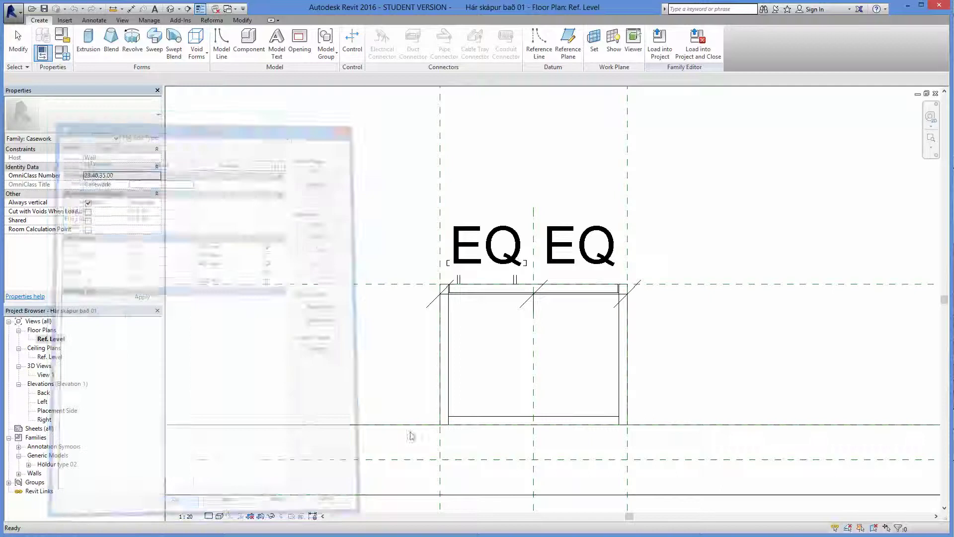
# - Move the EQ dimension string away from the cabinet front so that it sits clear of the door handle
pyautogui.scroll(3, 502, 308)
pyautogui.click(508, 196)
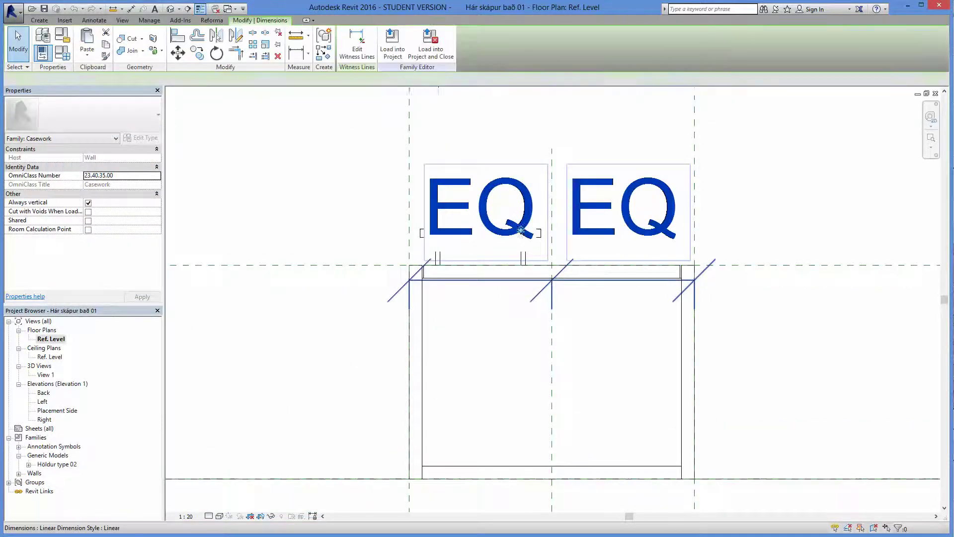
pyautogui.scroll(-2, 508, 196)
pyautogui.moveTo(507, 196); pyautogui.dragTo(506, 307, button='middle')
pyautogui.moveTo(510, 307); pyautogui.dragTo(518, 180)
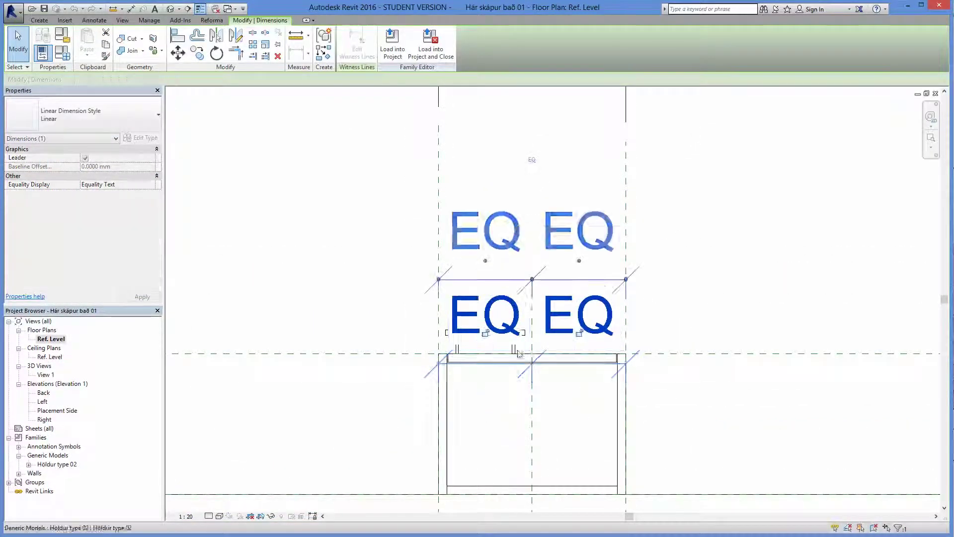
# - Move the Höldur type 02 handle 10 mm outward from the cabinet's front reference plane
pyautogui.click(516, 368)
pyautogui.scroll(2, 515, 368)
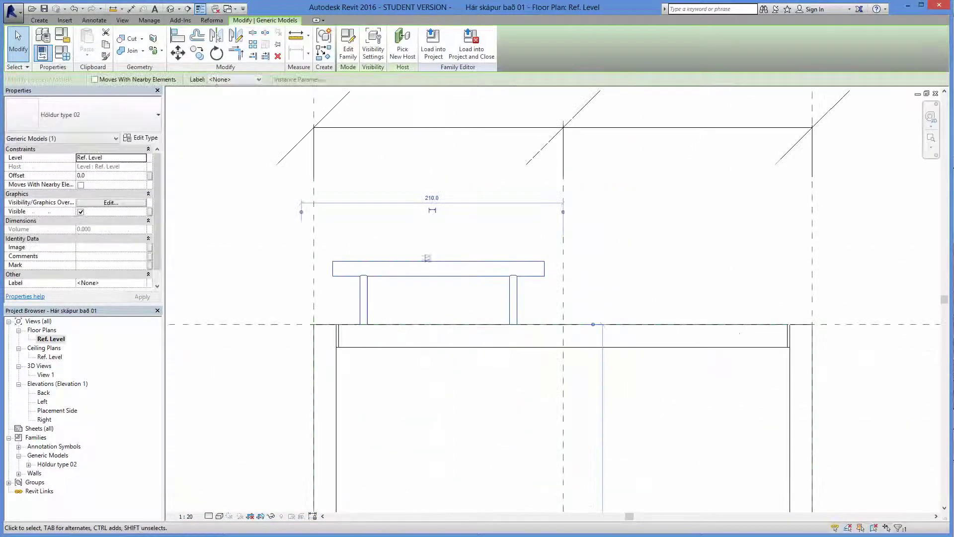
pyautogui.scroll(2, 527, 323)
pyautogui.press('m')
pyautogui.press('v')
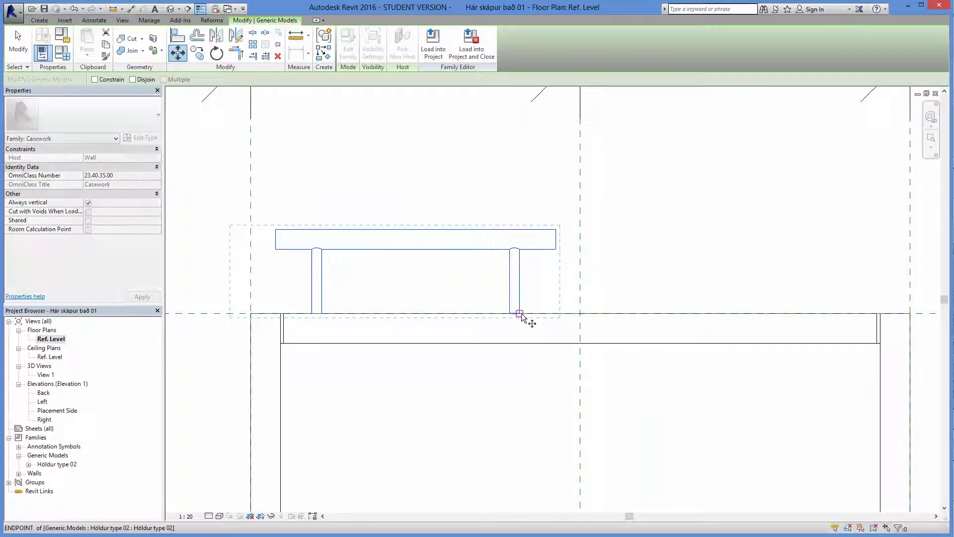
pyautogui.click(519, 313)
pyautogui.click(519, 297)
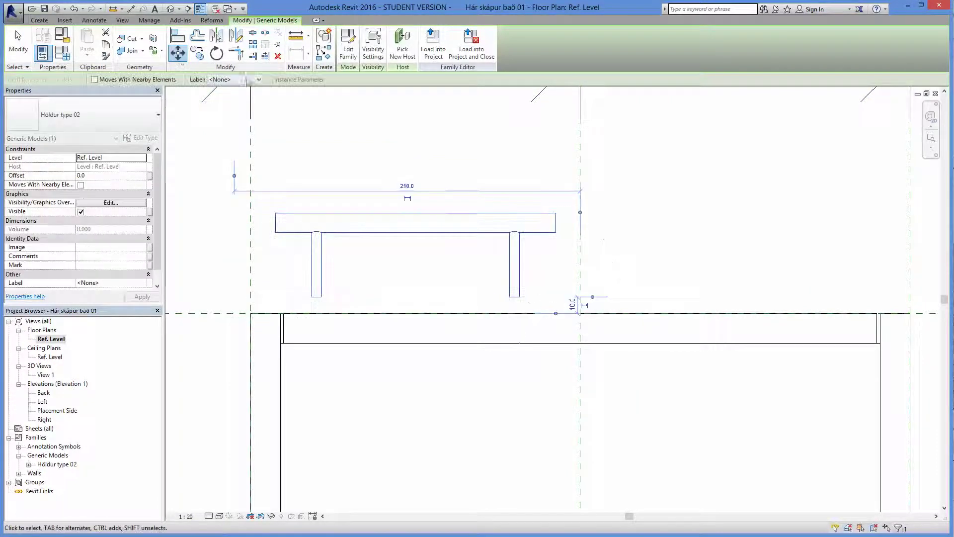
# - Align the base of the handle's posts with the cabinet's front reference plane
pyautogui.press('a')
pyautogui.press('l')
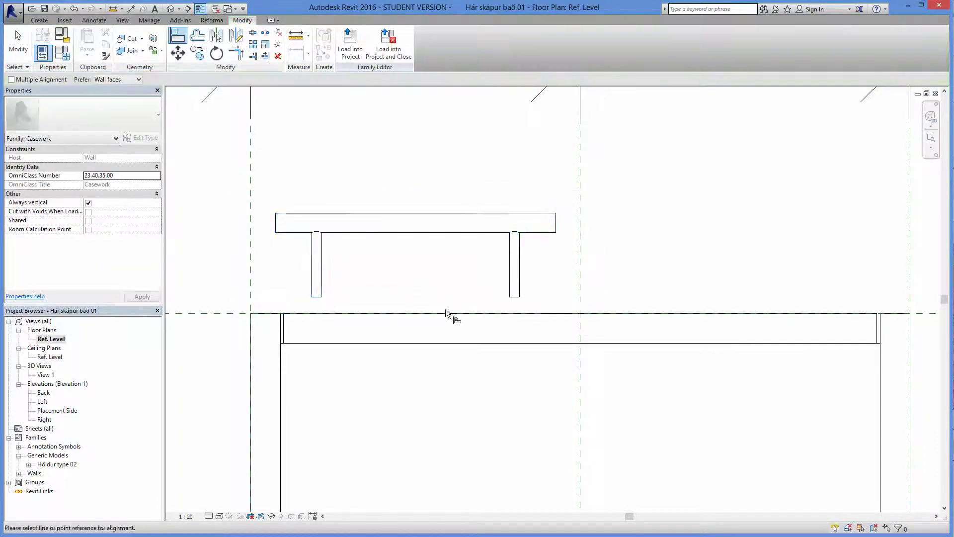
pyautogui.click(447, 313)
pyautogui.click(515, 297)
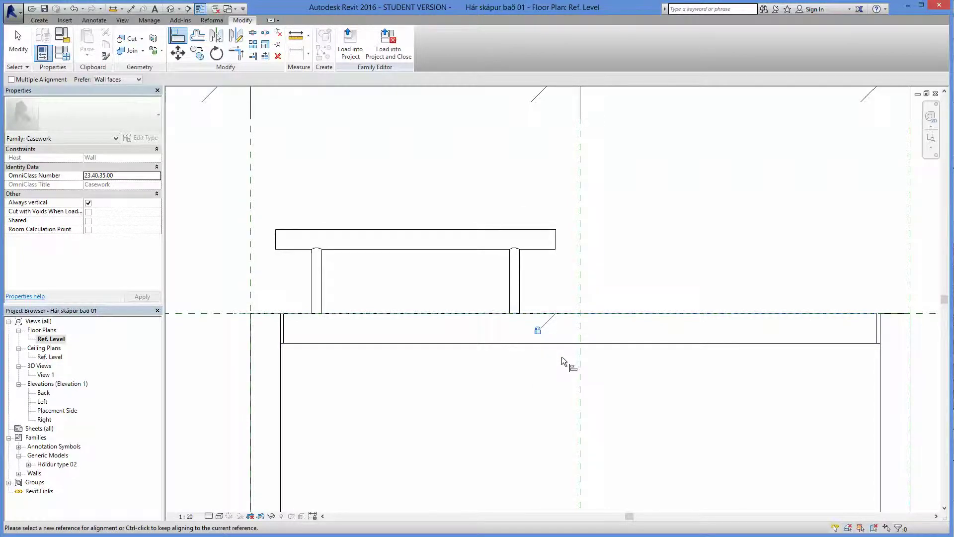
pyautogui.scroll(-3, 561, 357)
pyautogui.scroll(-1, 377, 238)
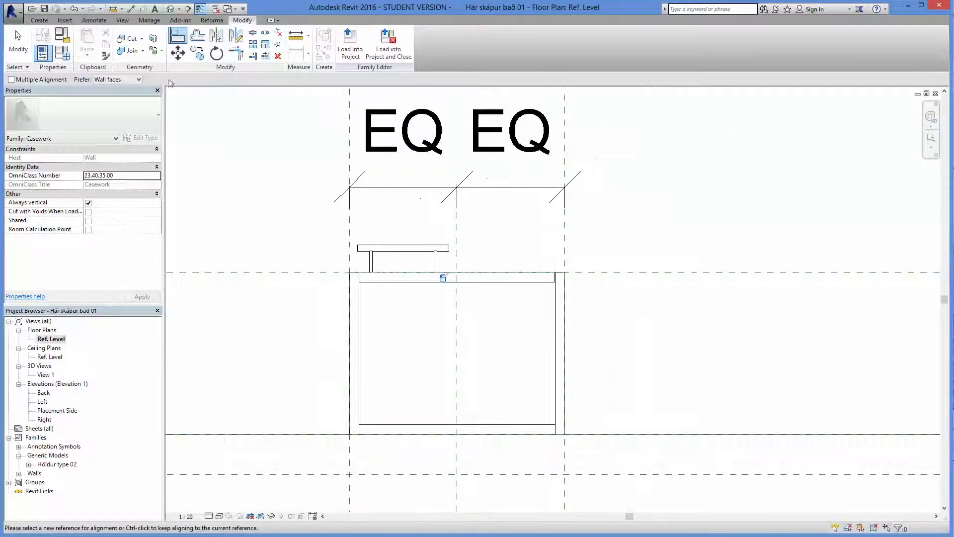
# - Save the family over the existing Hár skápur bað 01.rfa and reload it into the project, overwriting the existing version and its parameter values
pyautogui.click(45, 9)
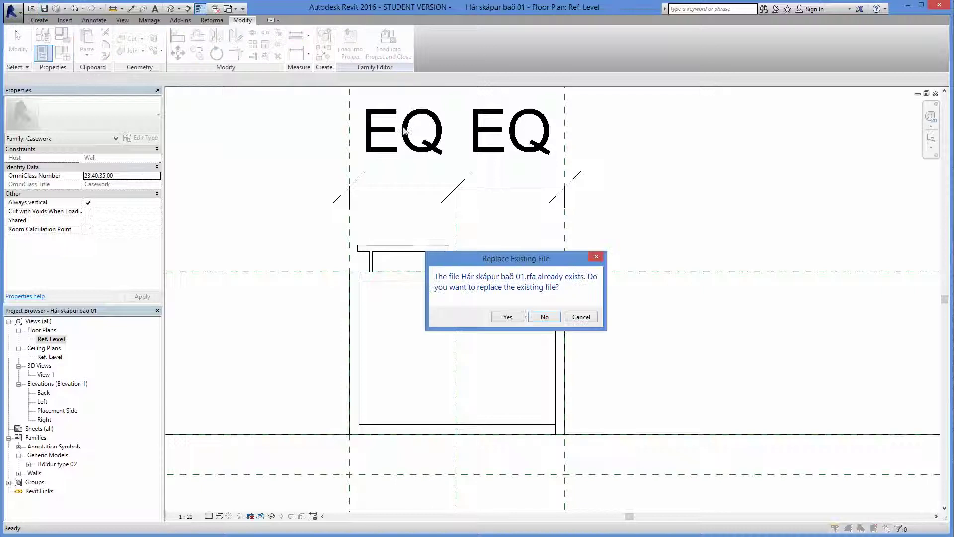
pyautogui.click(506, 317)
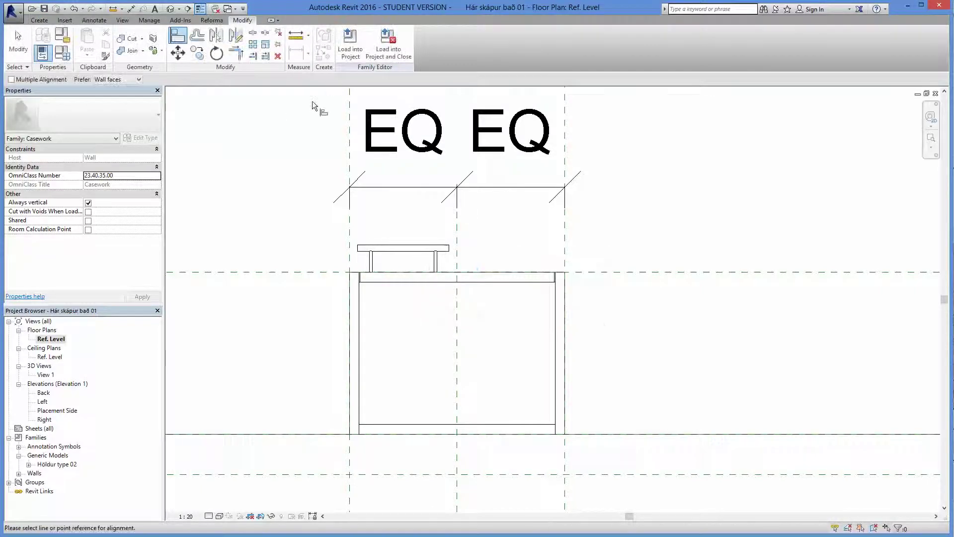
pyautogui.click(348, 42)
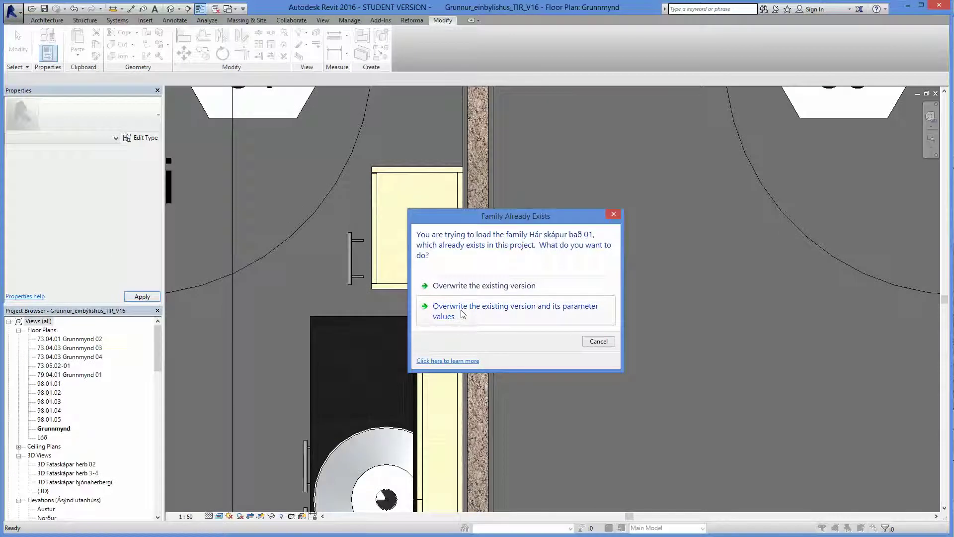
pyautogui.click(462, 314)
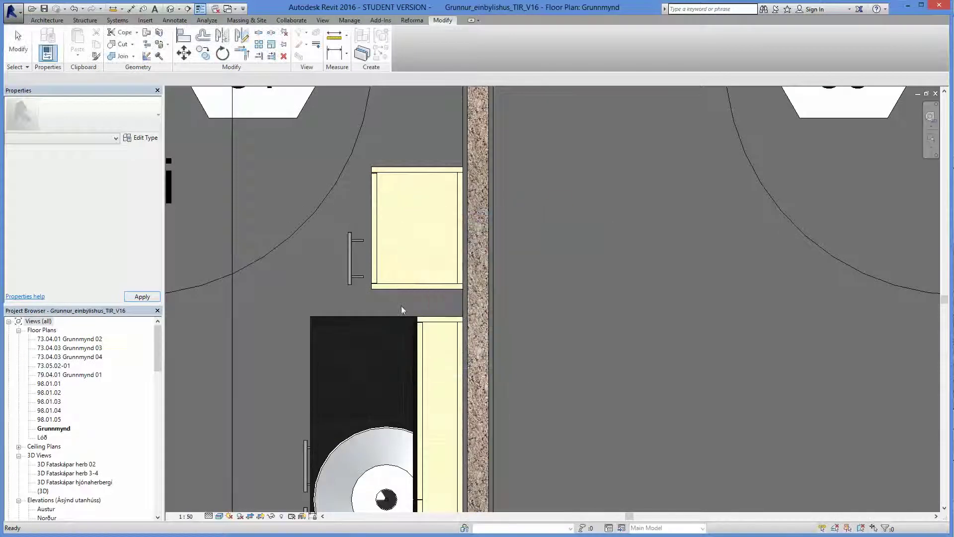
# - Open the Section 1 view of the bathroom from the project's building sections
pyautogui.scroll(-3, 307, 270)
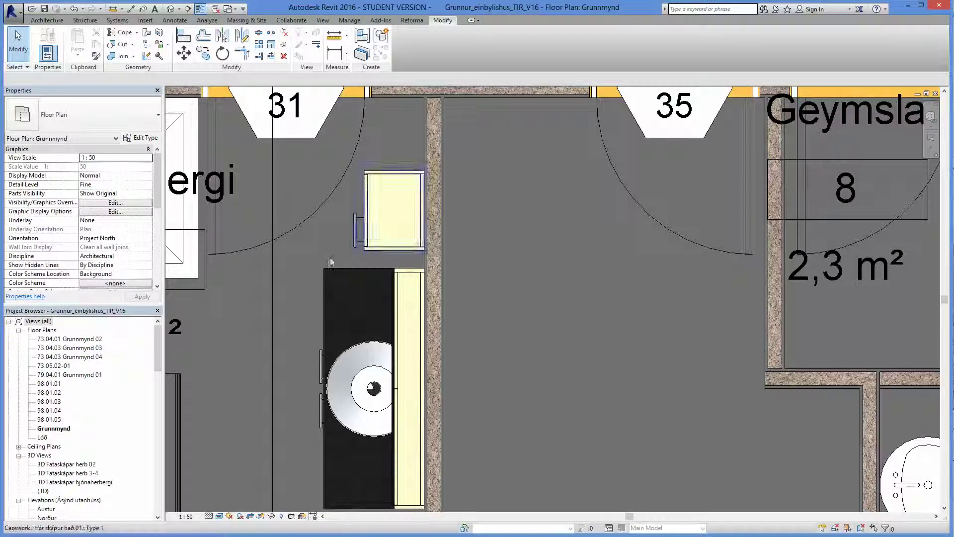
pyautogui.scroll(-4, 264, 313)
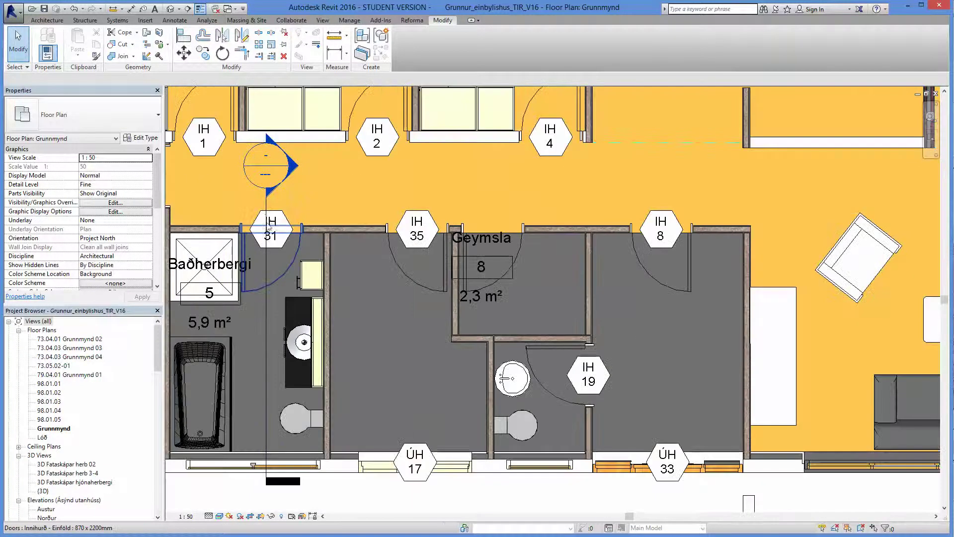
pyautogui.click(266, 209)
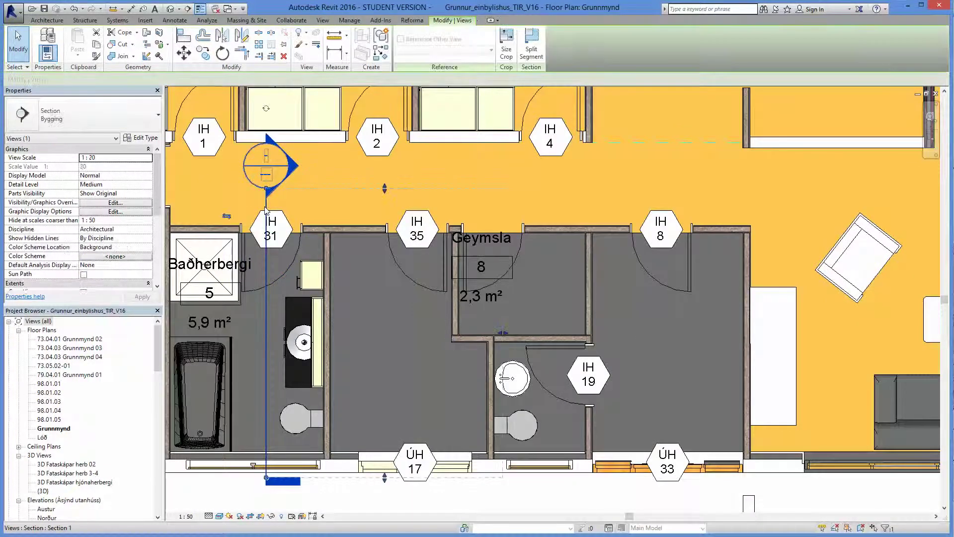
pyautogui.click(118, 406)
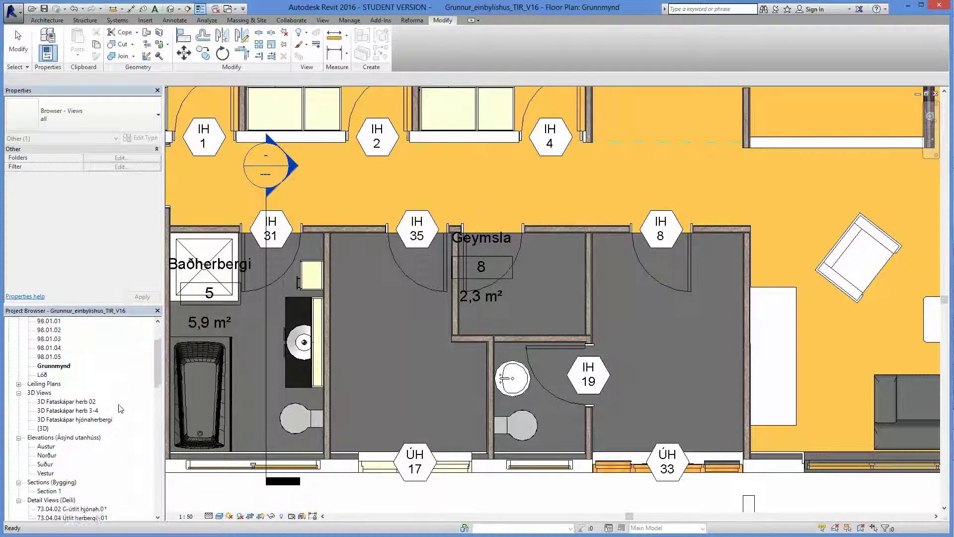
pyautogui.scroll(-5, 121, 409)
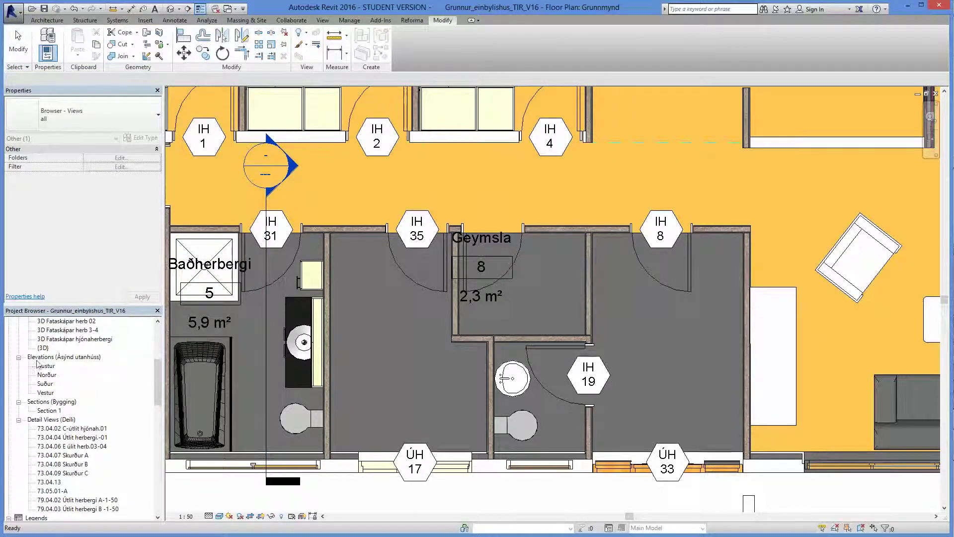
pyautogui.click(56, 411)
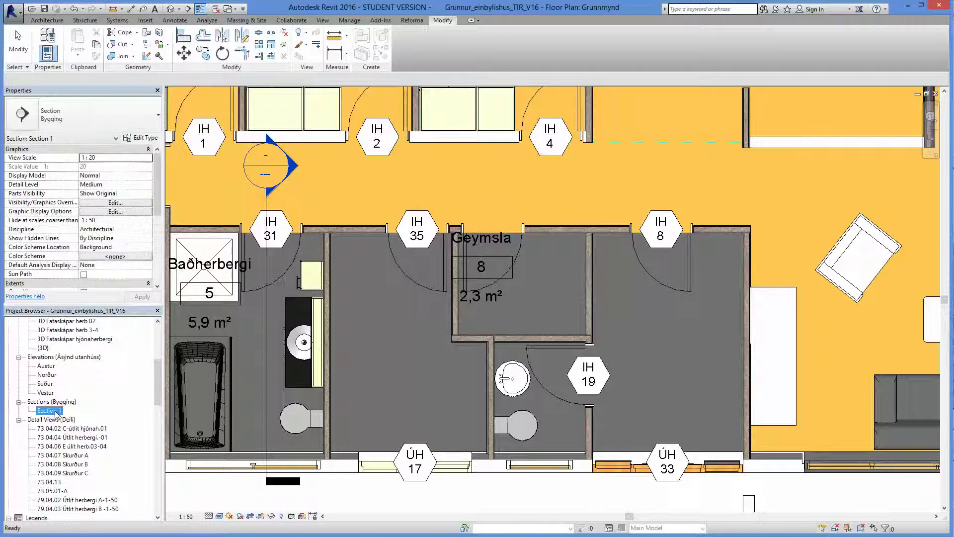
pyautogui.doubleClick(50, 411)
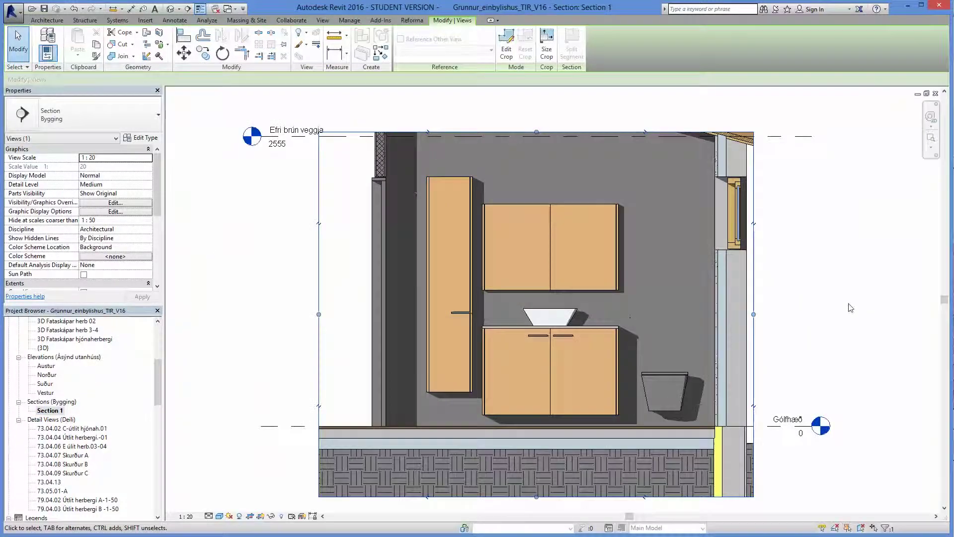
# - Set the elevation of the Hár skápur bað 01 tall cabinet to 100
pyautogui.moveTo(851, 308); pyautogui.dragTo(821, 309, button='middle')
pyautogui.click(430, 395)
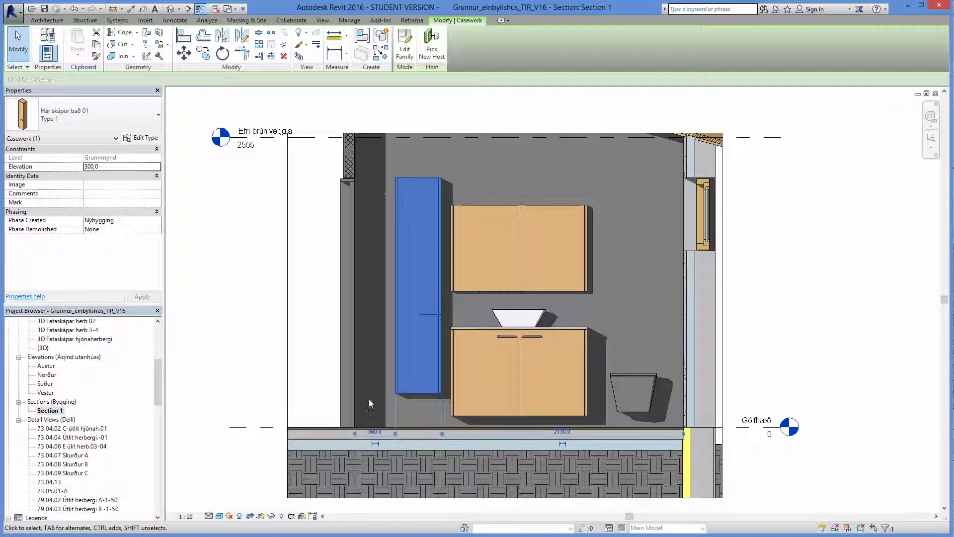
pyautogui.click(107, 167)
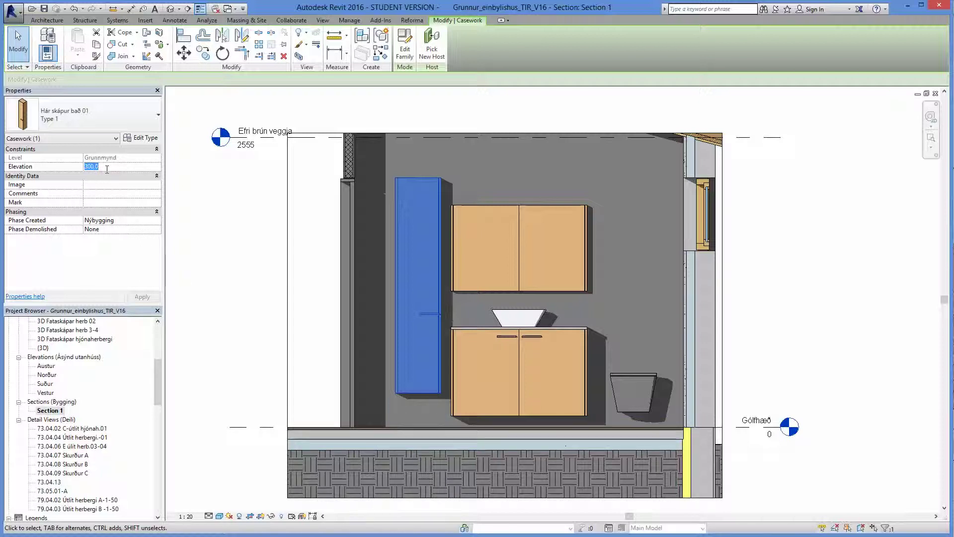
pyautogui.write('100')
pyautogui.click(147, 297)
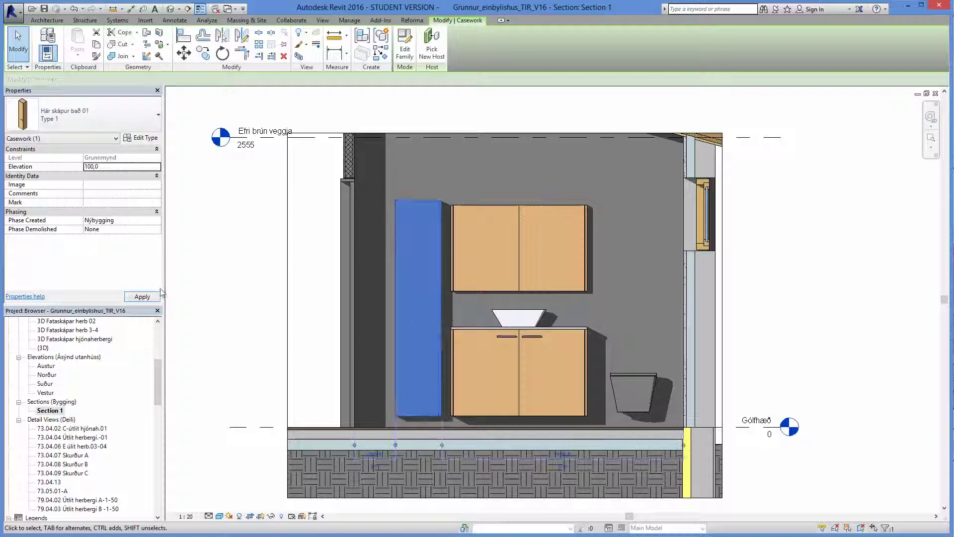
# - Move the Speglaskáp mirror cabinet straight up until its top edge is level with the top of the tall cabinet
pyautogui.click(476, 293)
pyautogui.scroll(8, 457, 205)
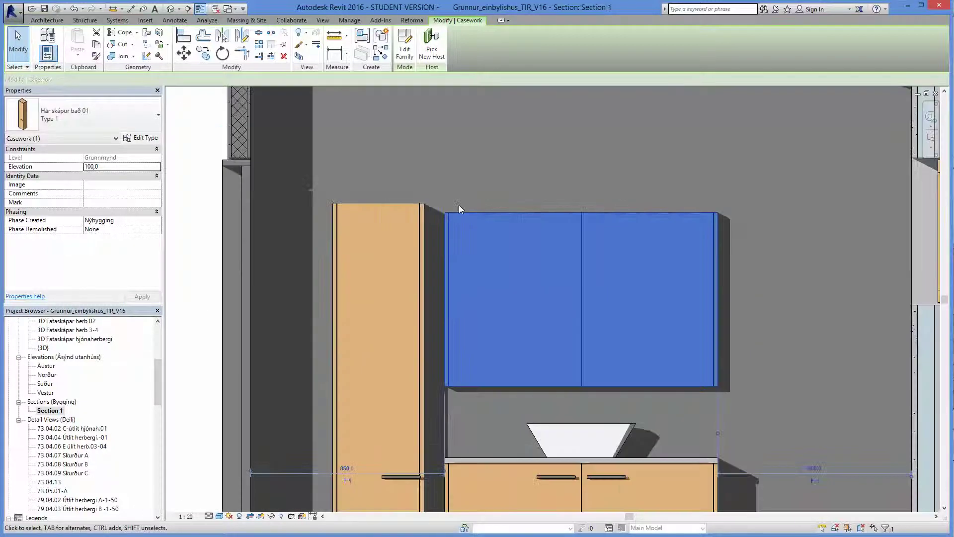
pyautogui.click(183, 52)
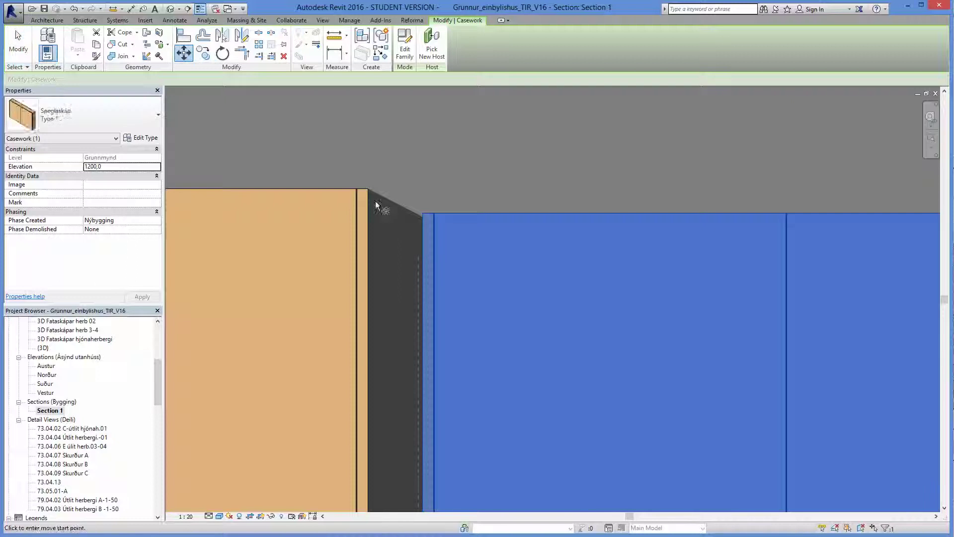
pyautogui.click(423, 213)
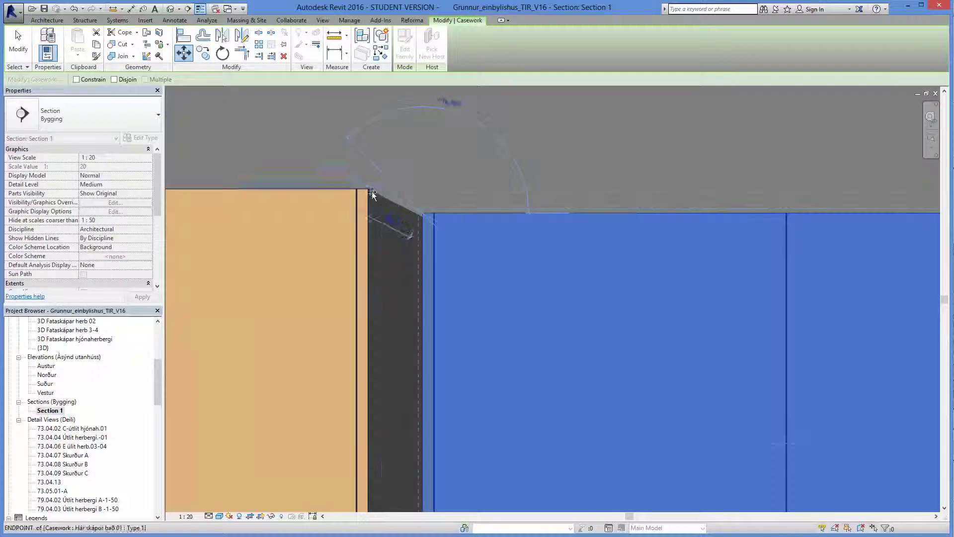
pyautogui.click(424, 189)
pyautogui.scroll(-4, 522, 242)
pyautogui.scroll(-3, 524, 246)
pyautogui.moveTo(553, 269); pyautogui.dragTo(481, 259, button='middle')
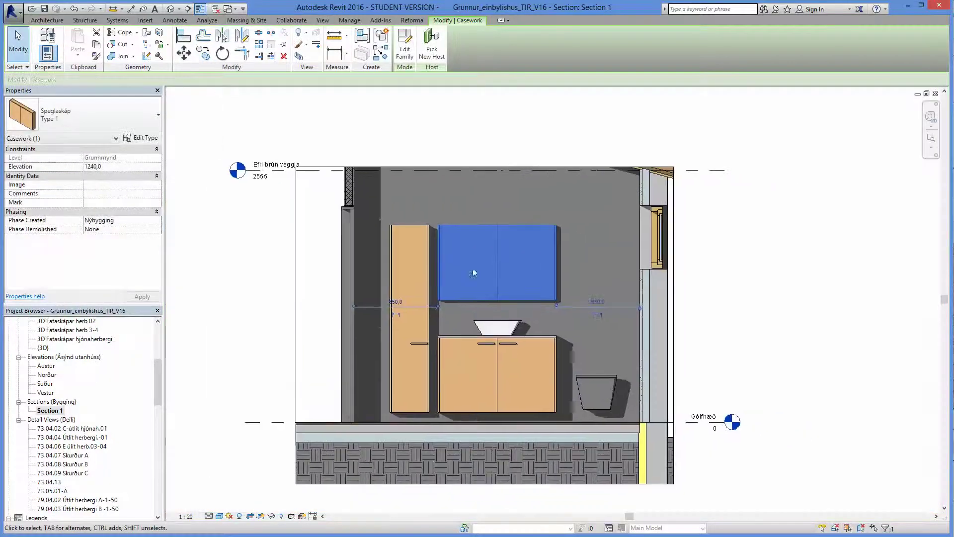
# - Inspect the type properties of the Hár skápur bað 01 tall cabinet, including its materials and dimensions, without changing them
pyautogui.click(226, 340)
pyautogui.scroll(5, 485, 370)
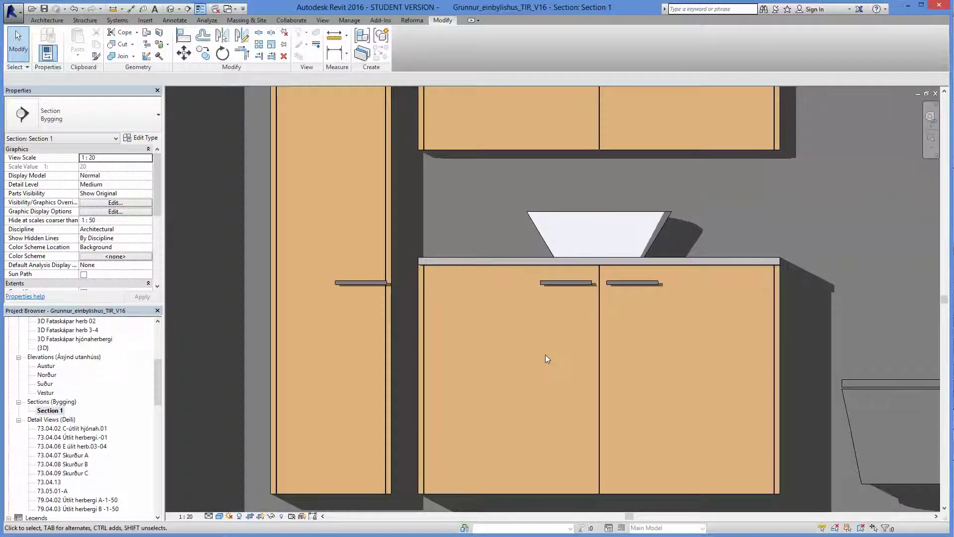
pyautogui.click(372, 283)
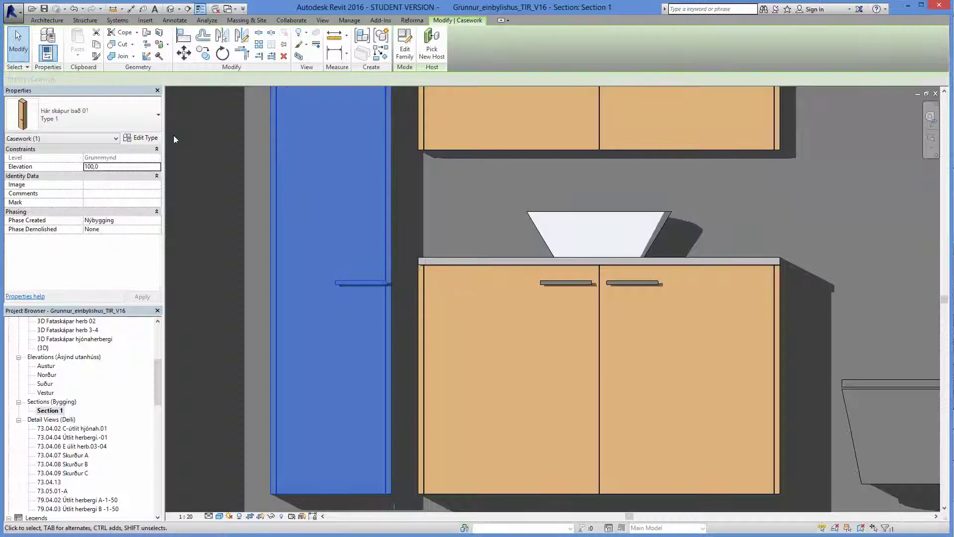
pyautogui.click(134, 139)
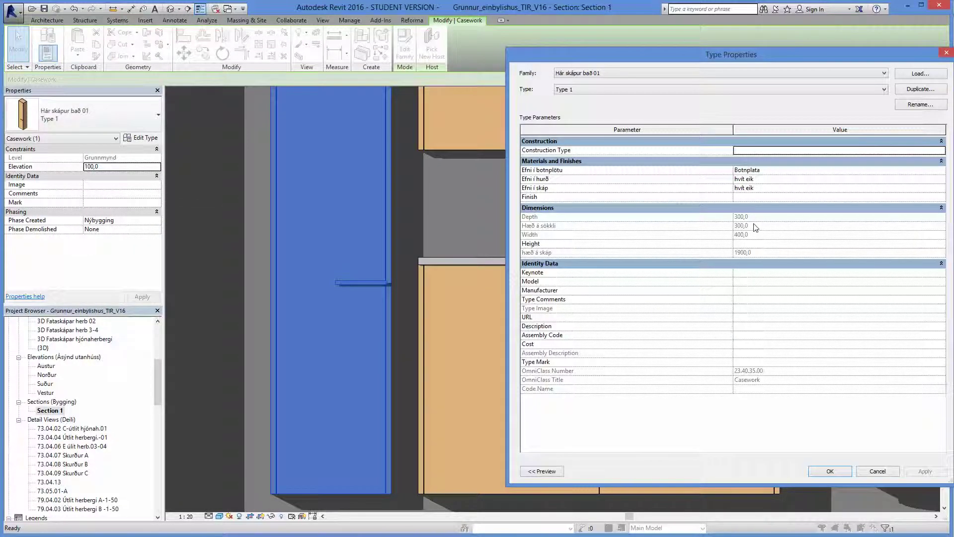
pyautogui.click(830, 471)
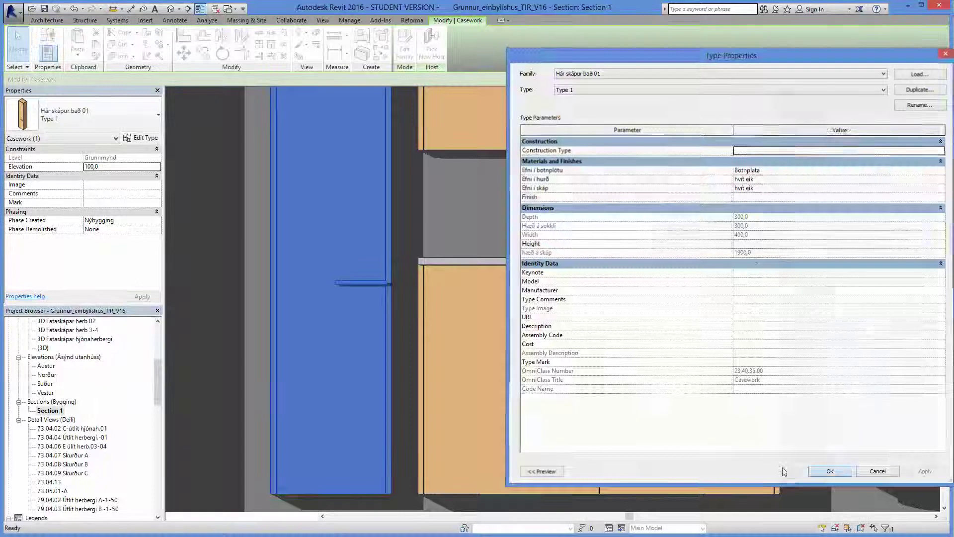
pyautogui.click(222, 374)
pyautogui.scroll(-4, 240, 359)
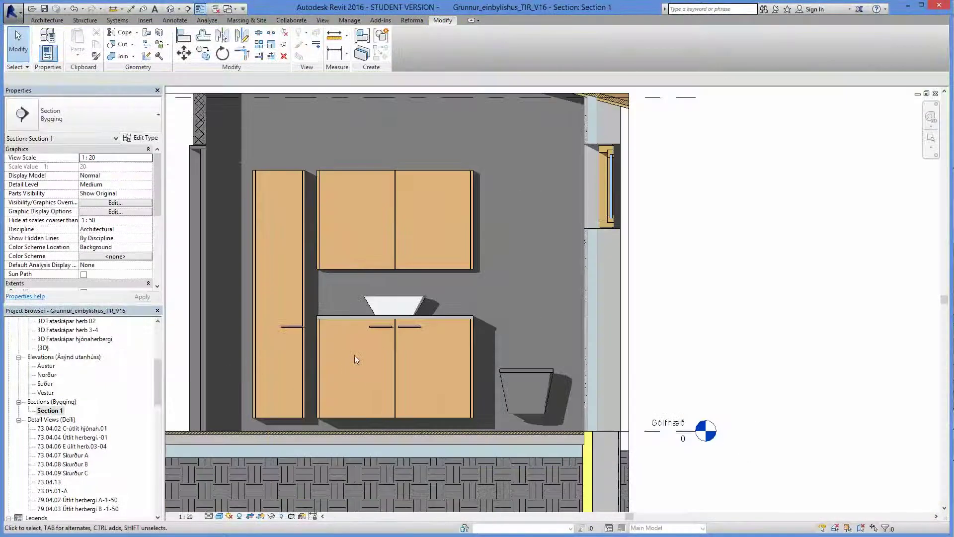
pyautogui.scroll(1, 372, 357)
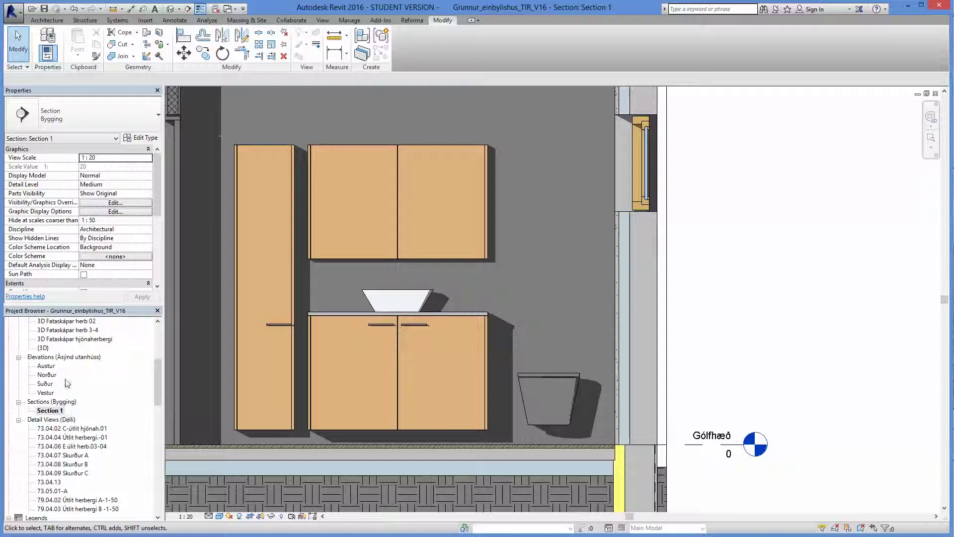
# - Open the Grunnmynd floor plan and set its visual style to Hidden Line
pyautogui.scroll(3, 73, 392)
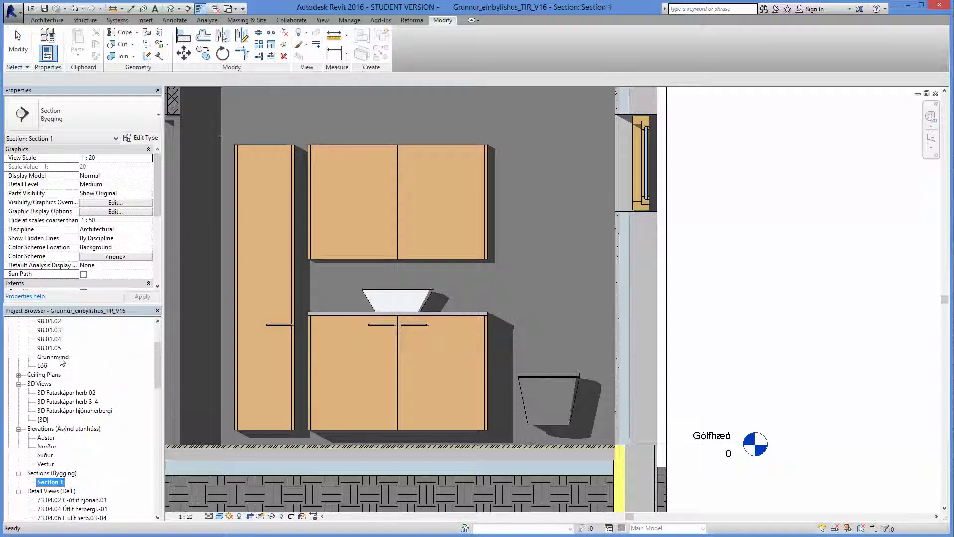
pyautogui.doubleClick(74, 358)
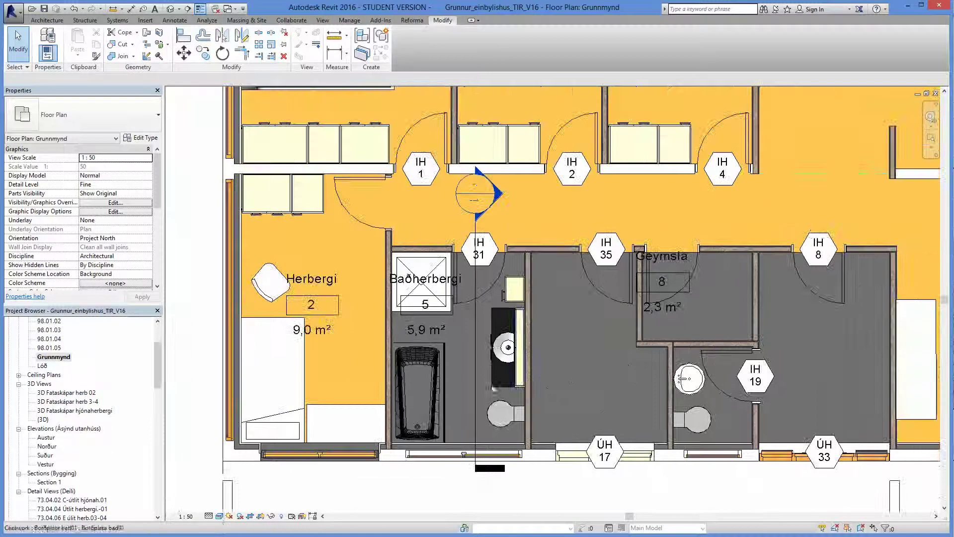
pyautogui.click(219, 516)
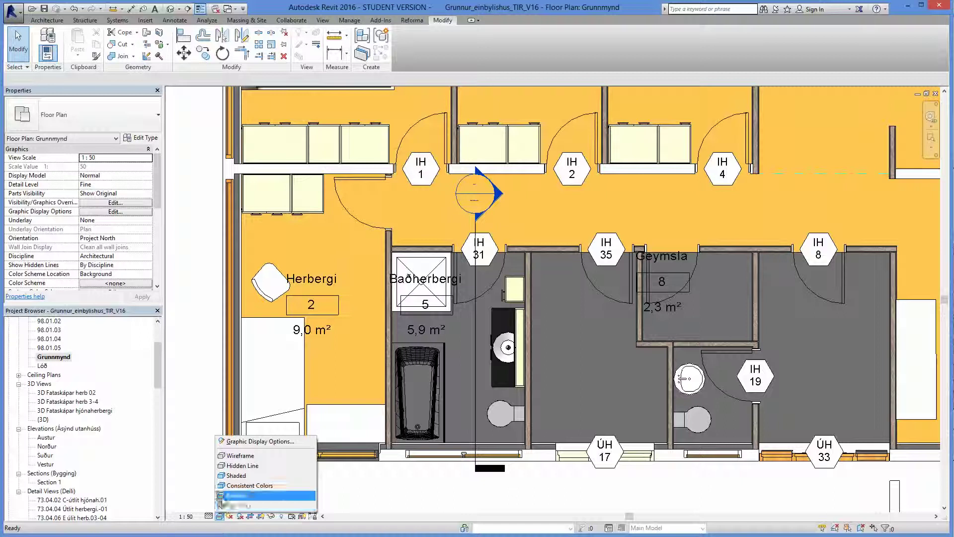
pyautogui.click(233, 466)
pyautogui.scroll(3, 544, 424)
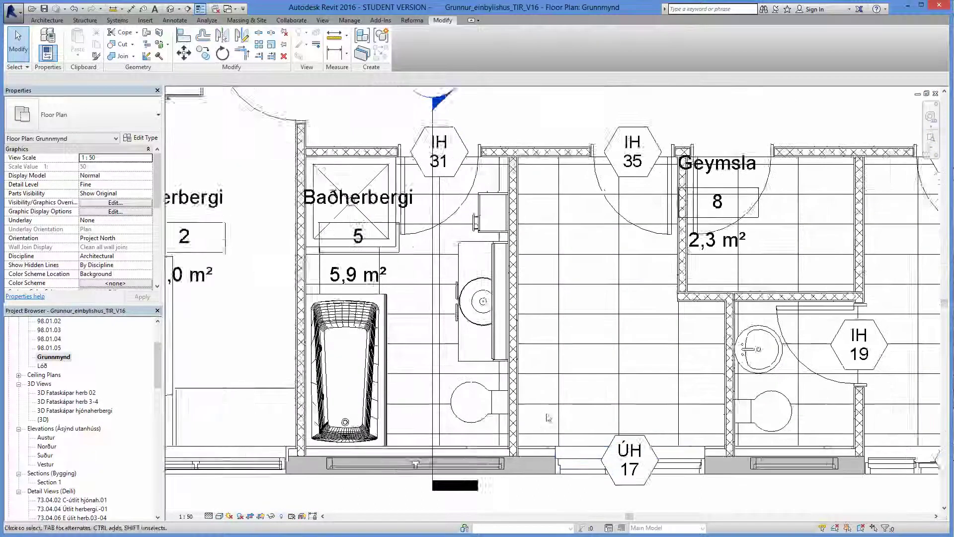
pyautogui.scroll(1, 542, 421)
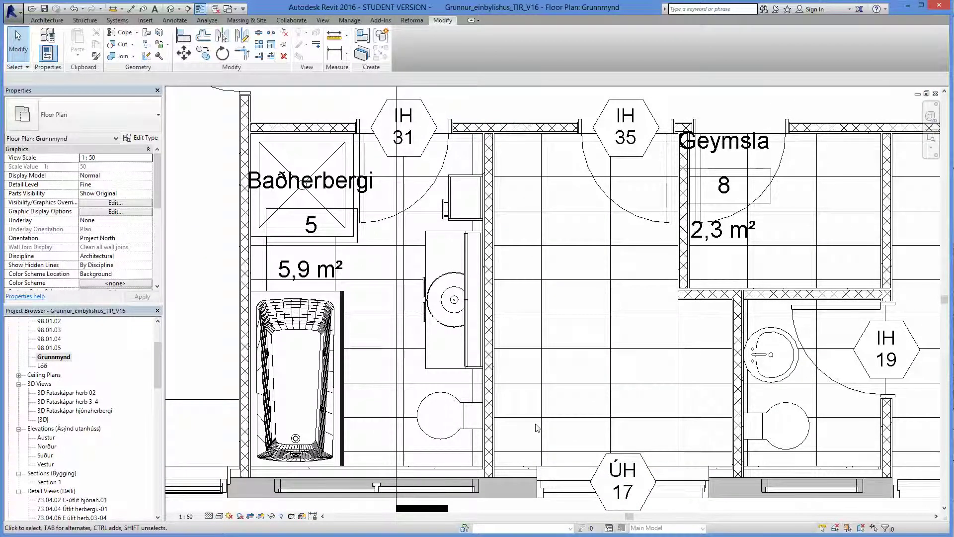
pyautogui.scroll(-3, 535, 427)
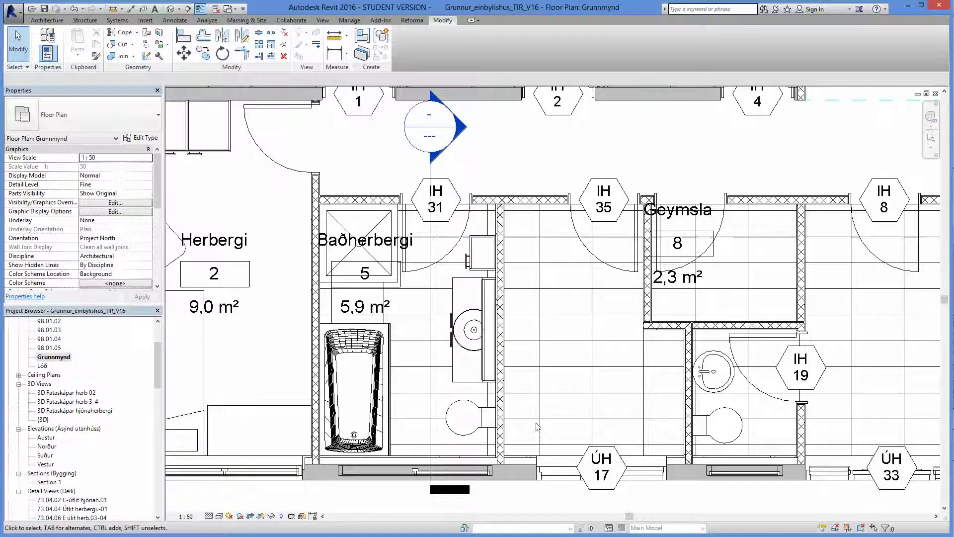
pyautogui.moveTo(552, 412); pyautogui.dragTo(483, 431, button='middle')
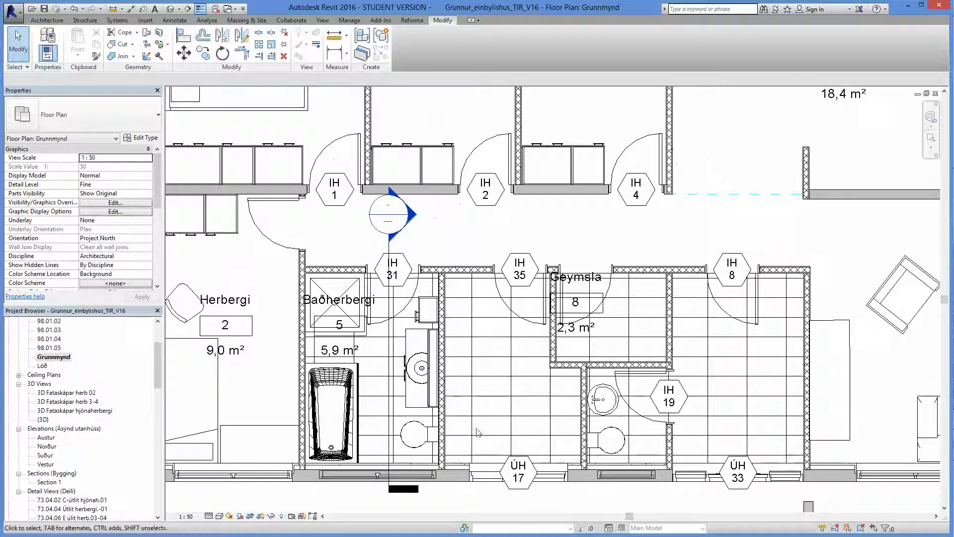
pyautogui.scroll(-1, 477, 432)
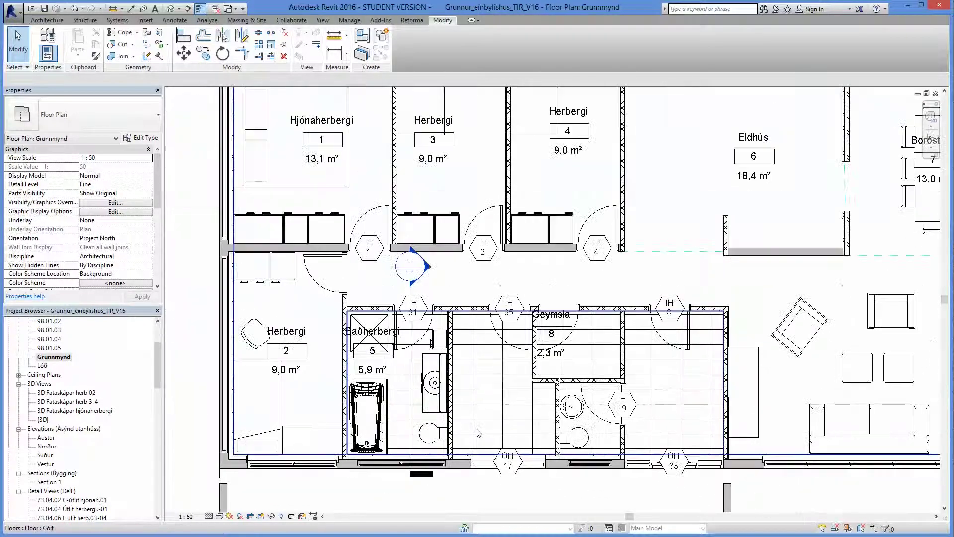
pyautogui.scroll(-2, 618, 497)
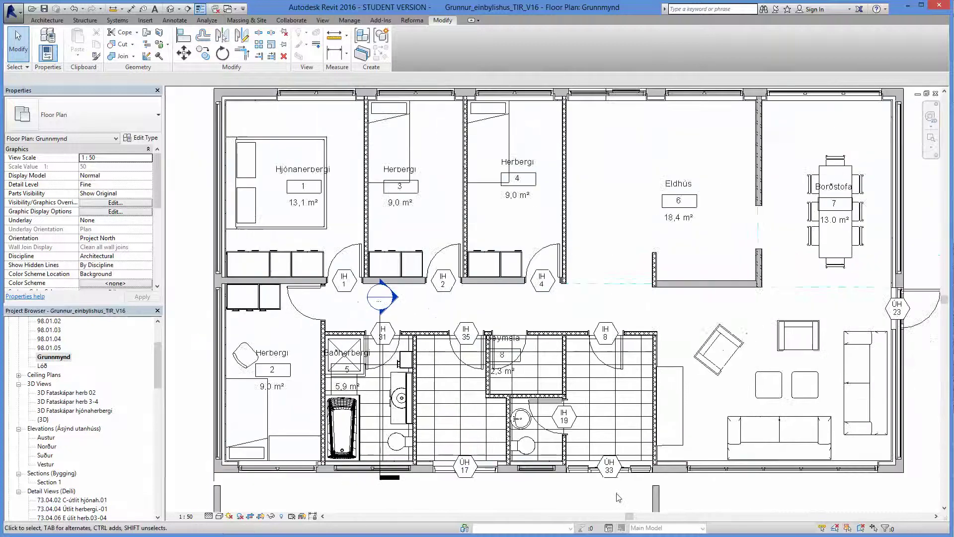